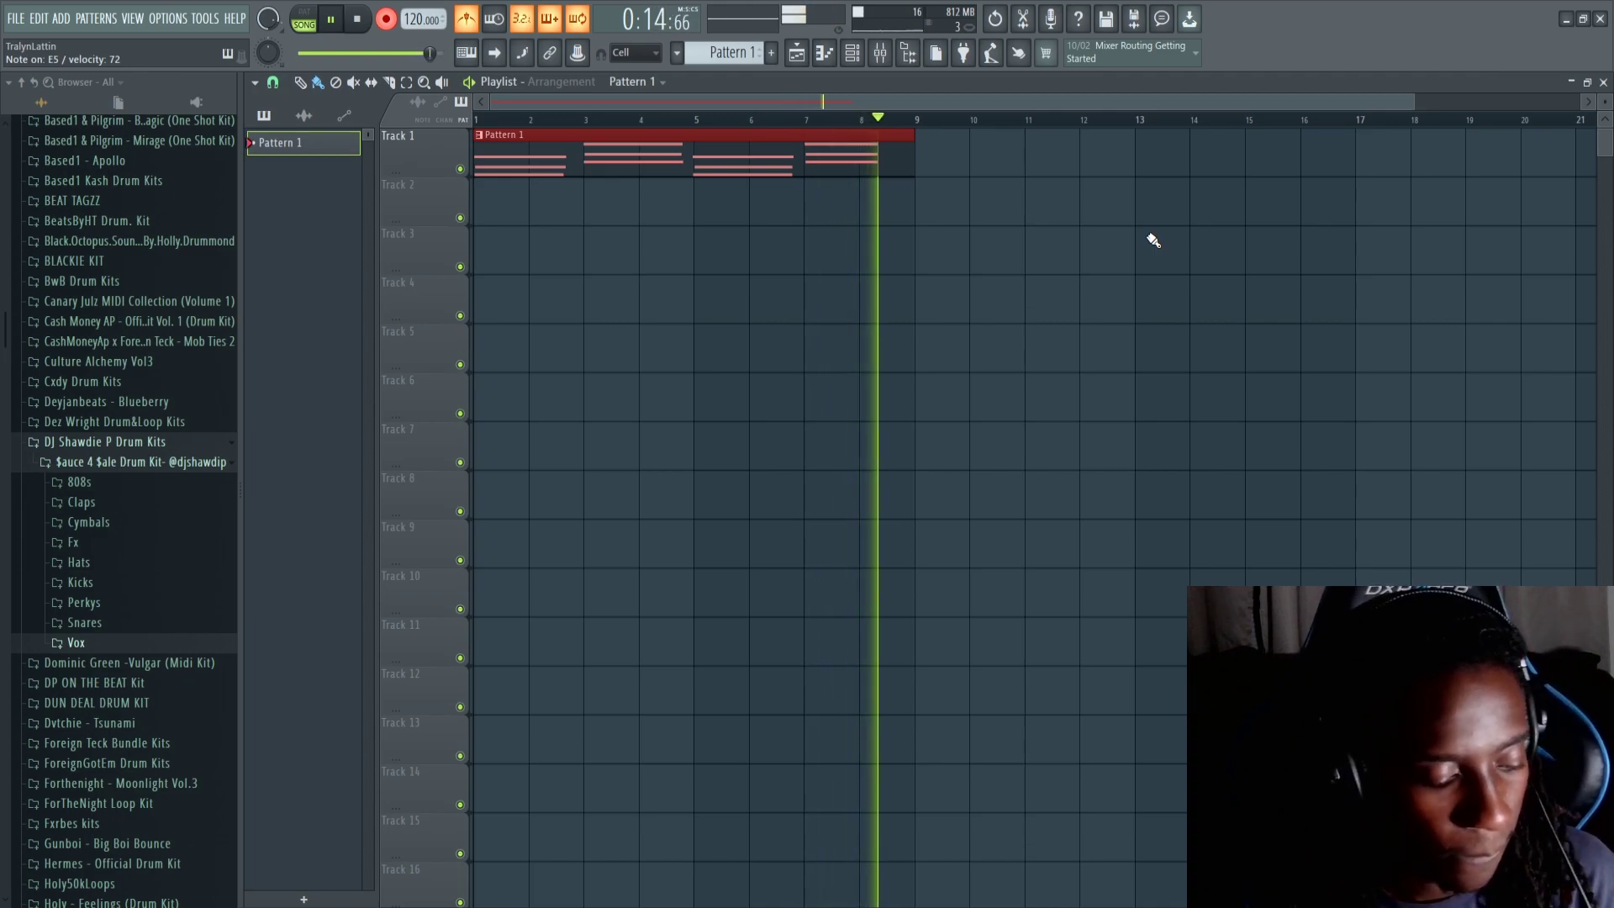
# Pause playback and open Pattern 1's Kontakt notes from the playlist for editing in the piano roll.
pyautogui.click(334, 23)
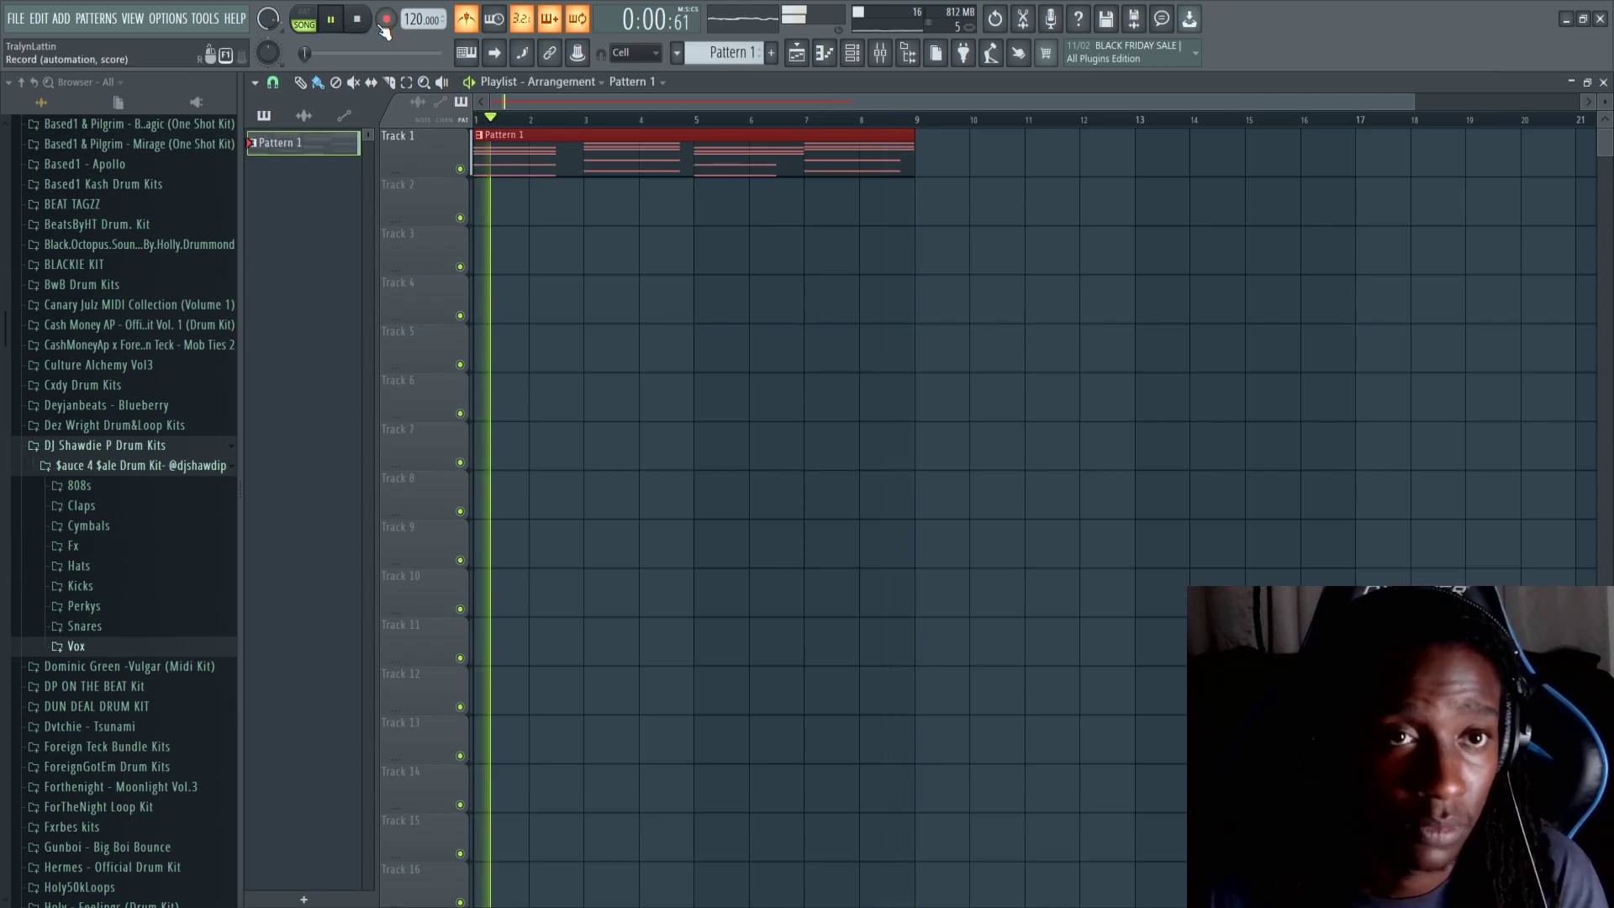
pyautogui.doubleClick(569, 158)
pyautogui.scroll(-3, 639, 147)
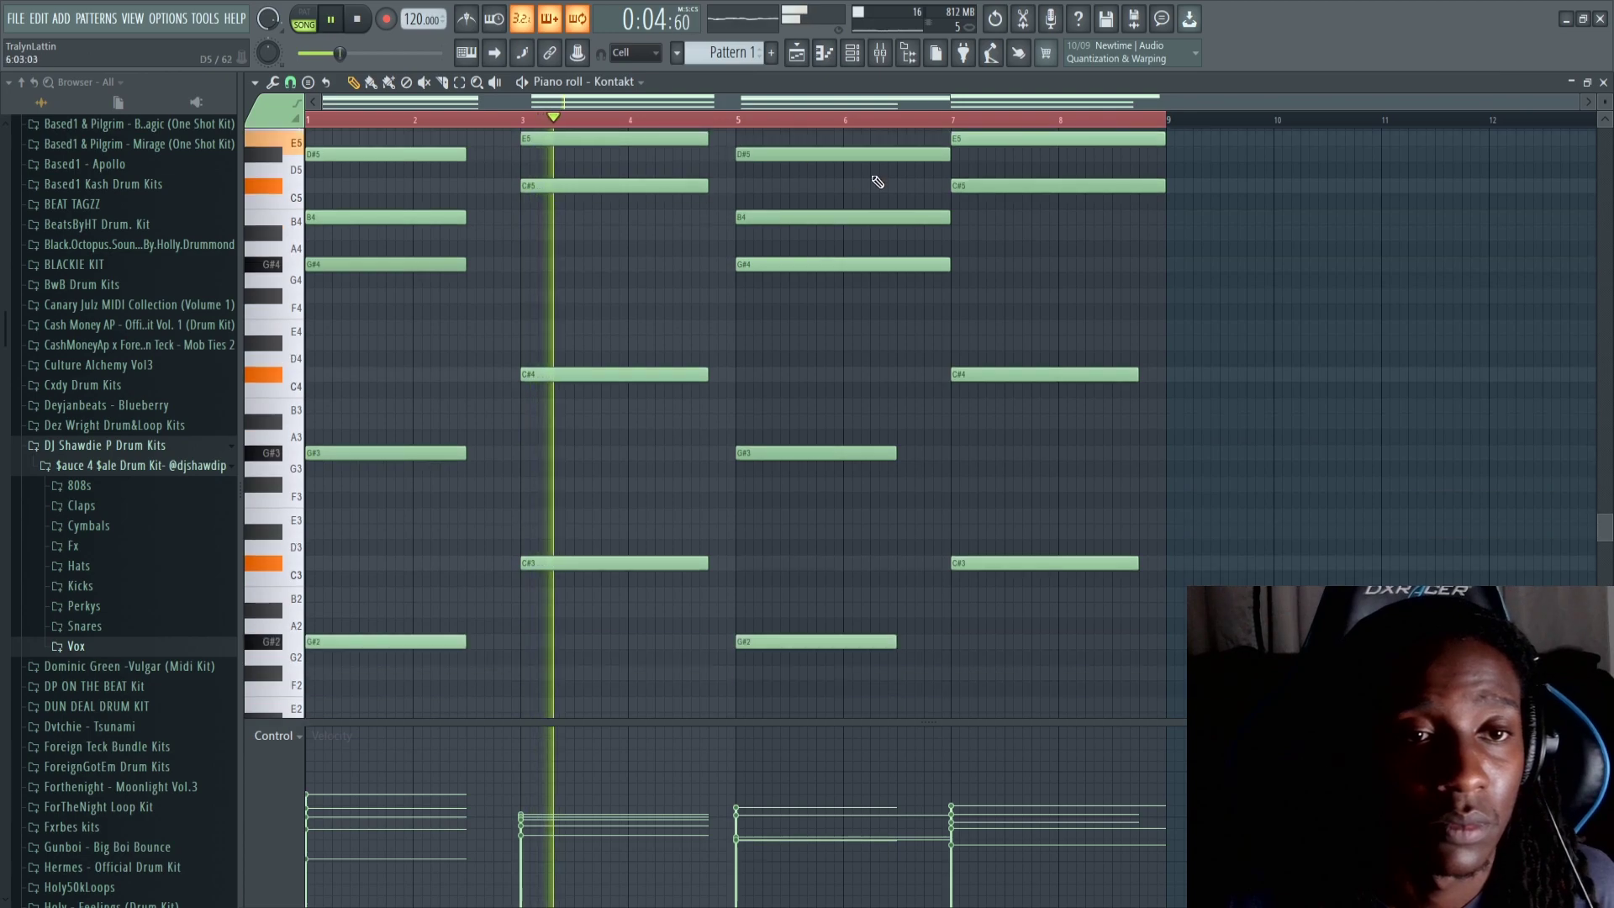
# Select the Kontakt chord notes across bars 1 to 8 and turn on the metronome.
pyautogui.scroll(1, 1261, 278)
pyautogui.press('space')
pyautogui.moveTo(1213, 390); pyautogui.dragTo(319, 715)
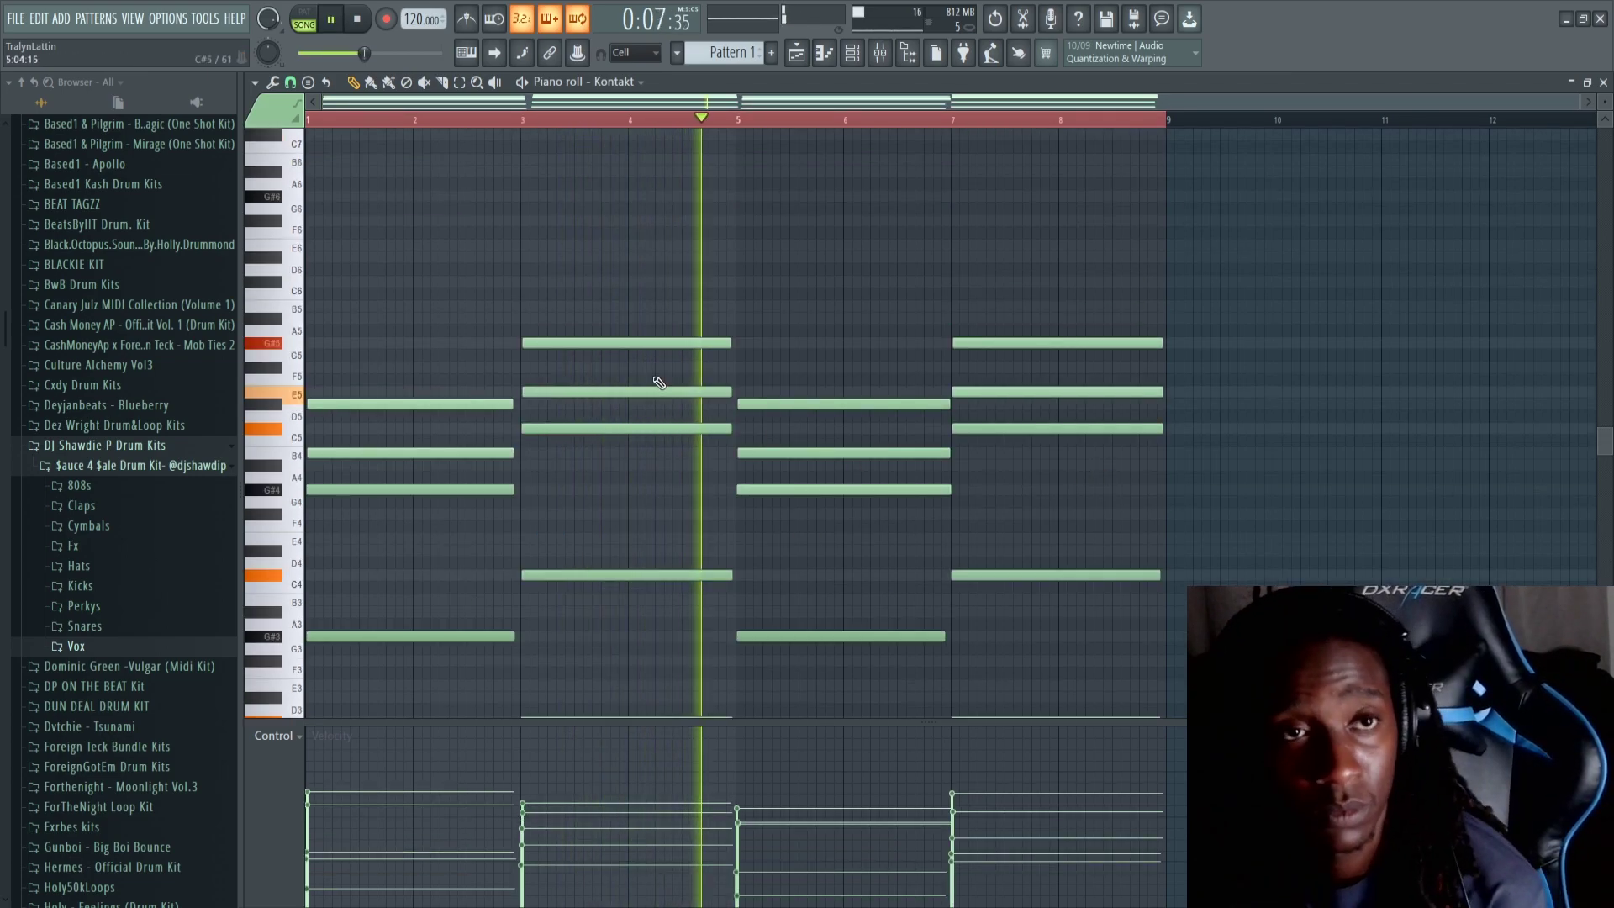
pyautogui.click(468, 21)
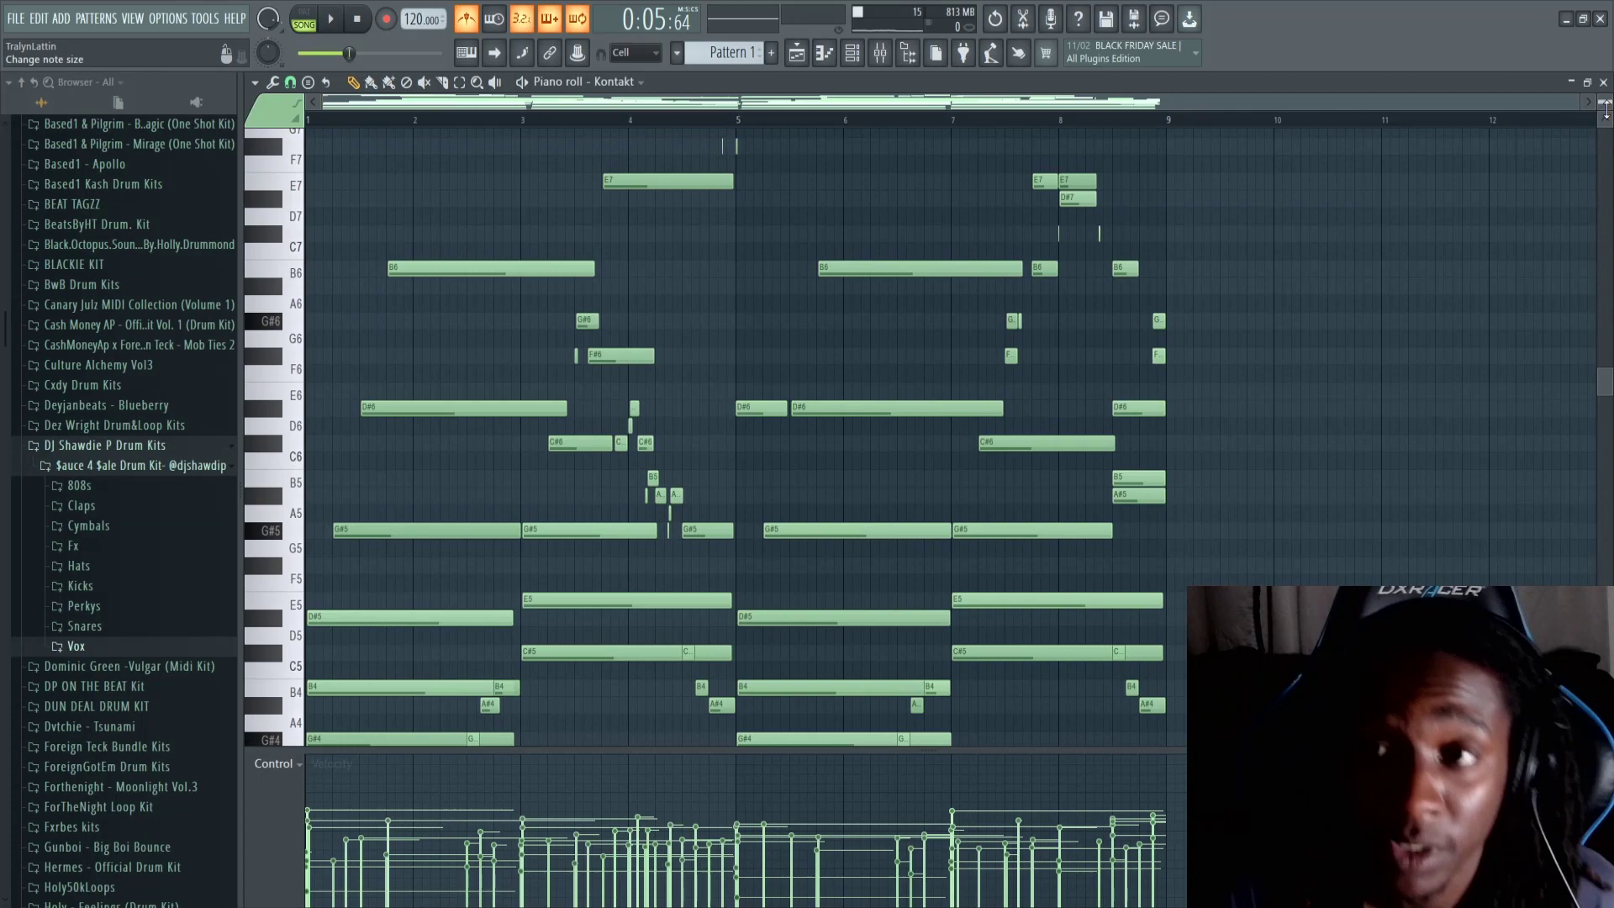
# Examine the layered Kontakt melody and chord notes across all octaves while playing the pattern back.
pyautogui.moveTo(1606, 110); pyautogui.dragTo(1605, 97)
pyautogui.scroll(5, 1416, 287)
pyautogui.scroll(-6, 1416, 286)
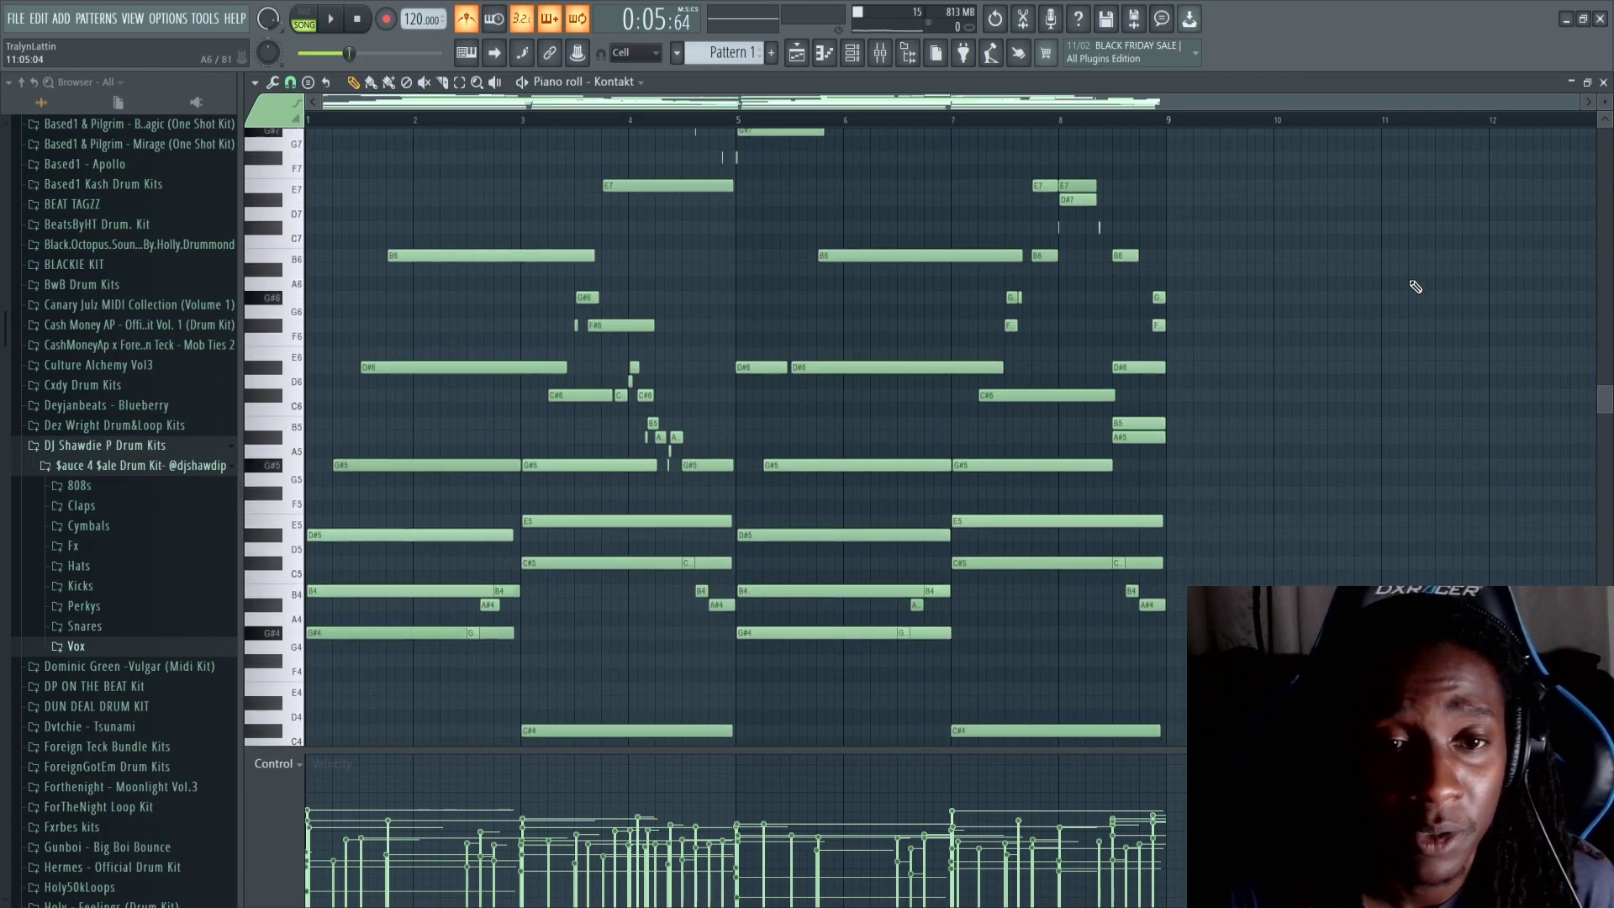
pyautogui.scroll(-8, 1416, 287)
pyautogui.scroll(6, 1416, 289)
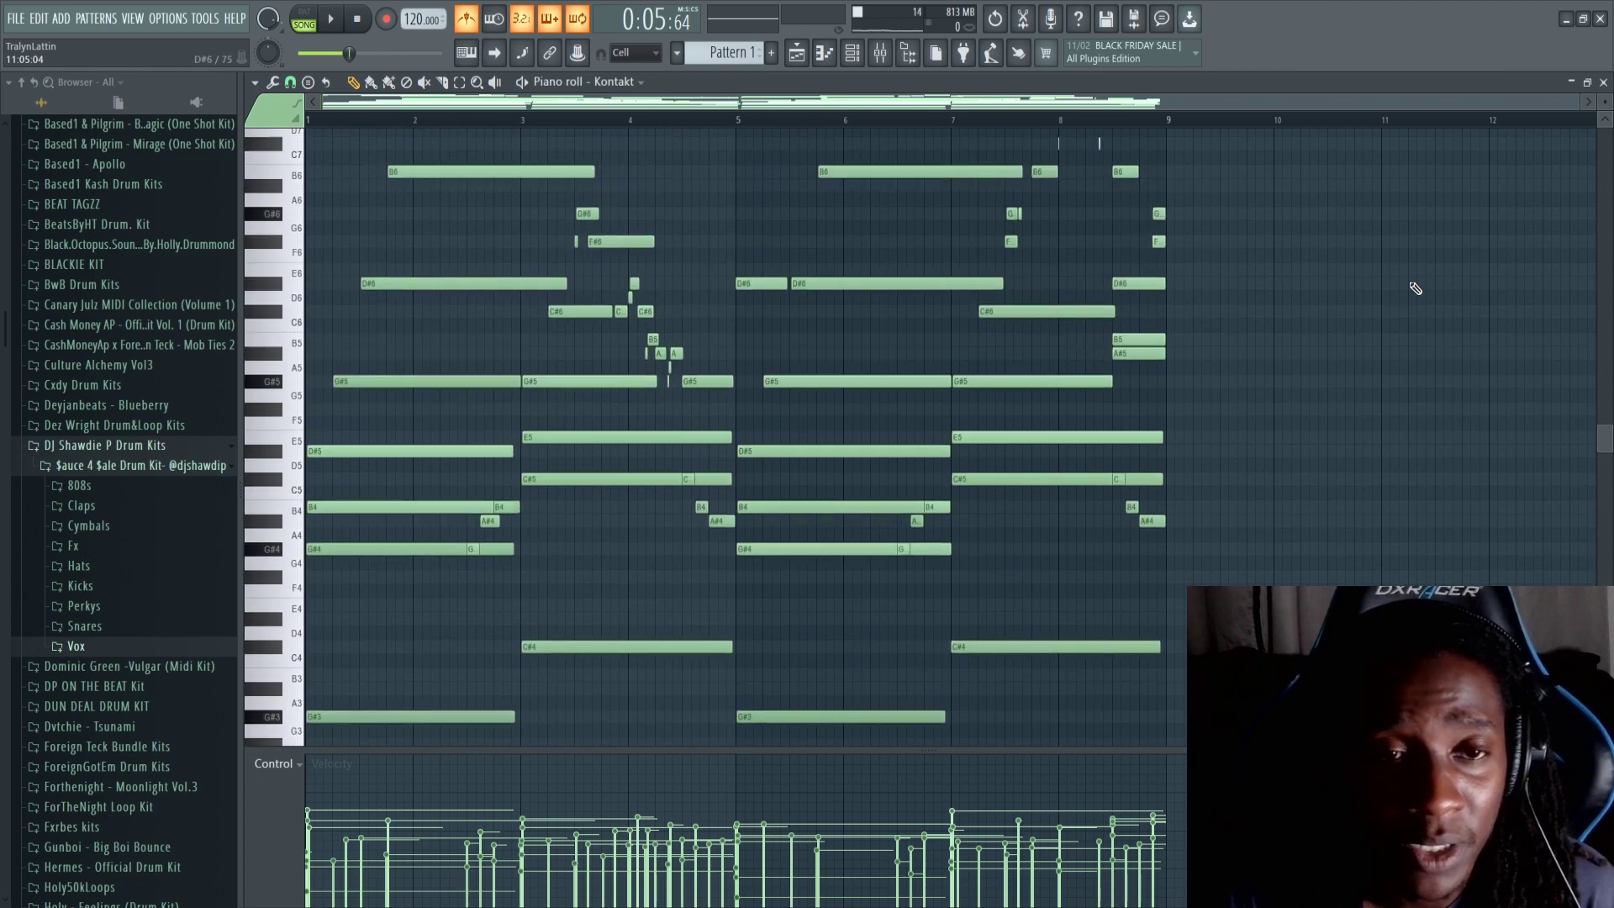
pyautogui.scroll(10, 1416, 289)
pyautogui.press('space')
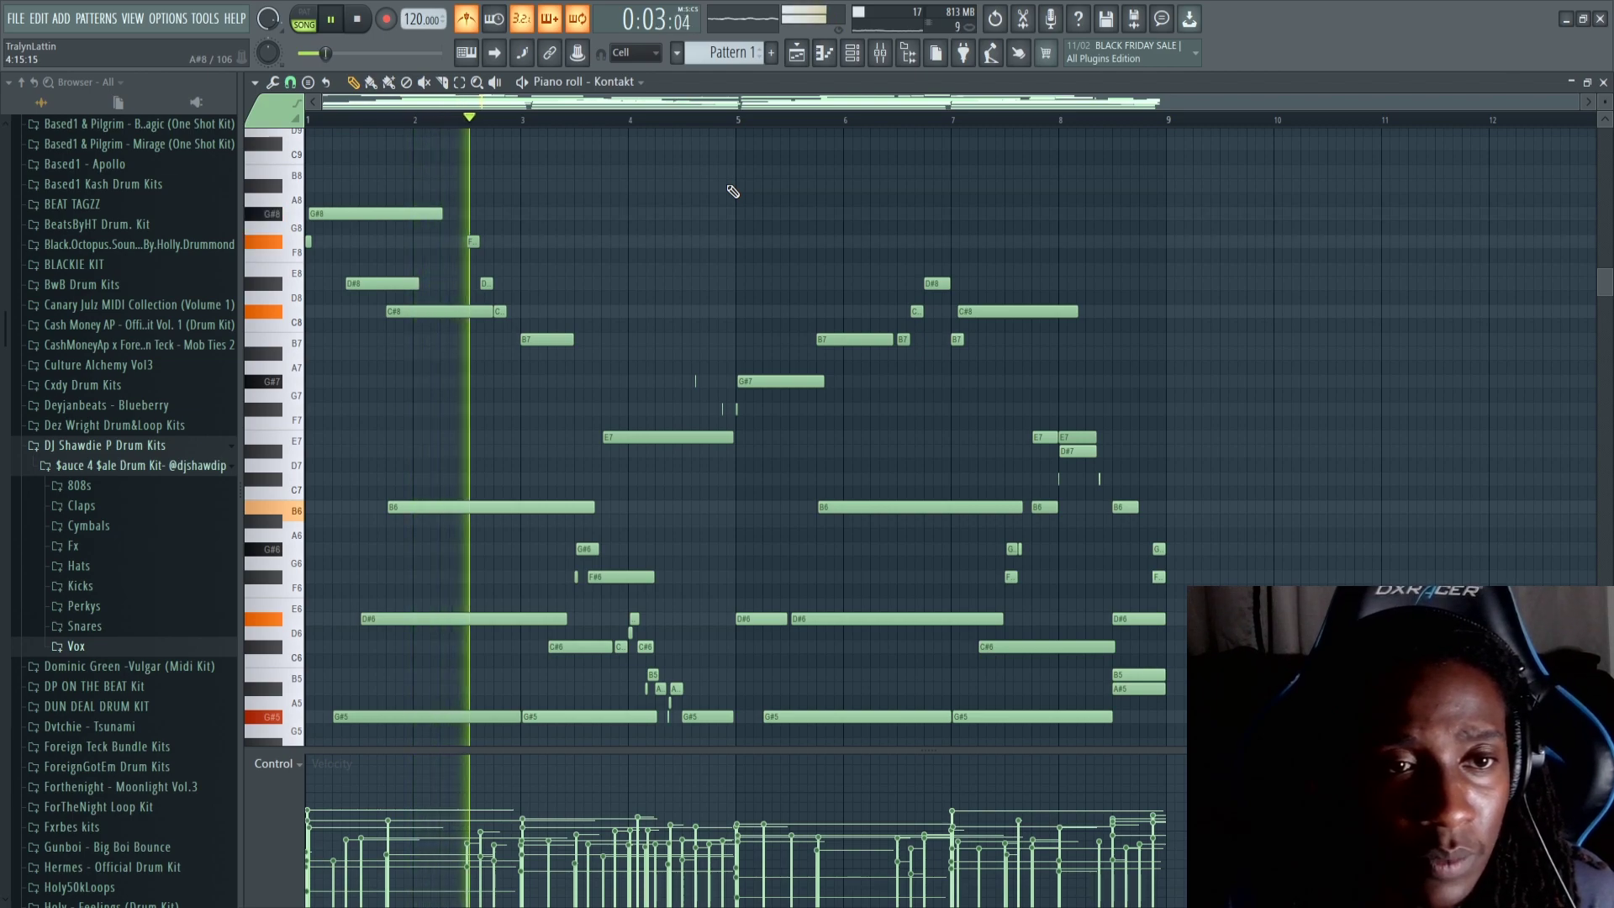
pyautogui.scroll(3, 733, 191)
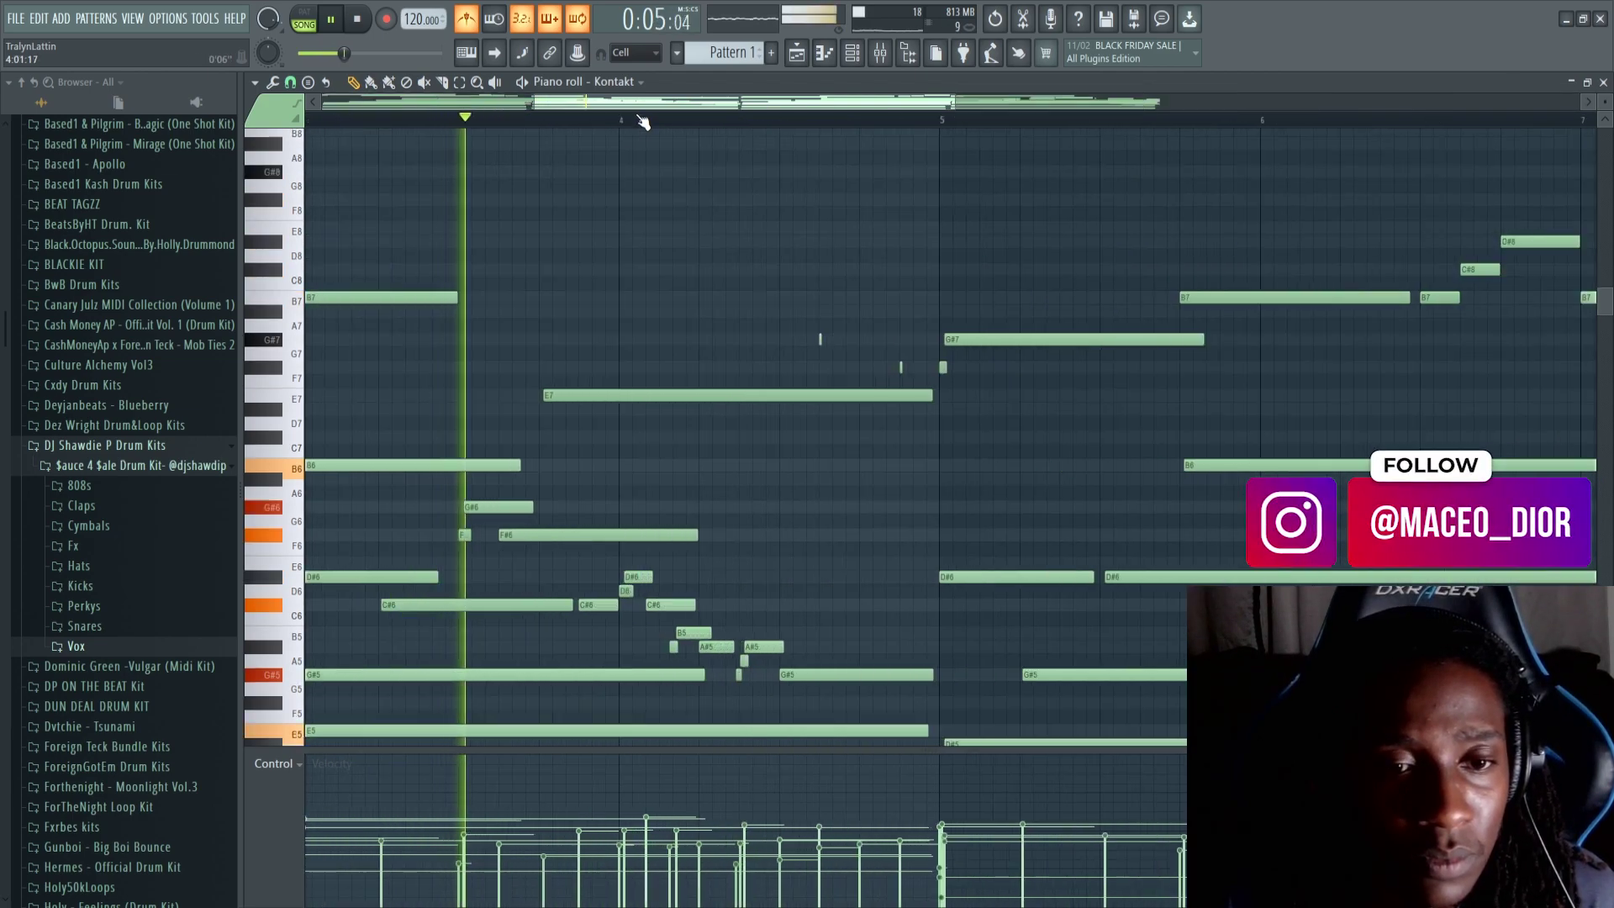
pyautogui.scroll(1, 639, 119)
pyautogui.scroll(-3, 730, 282)
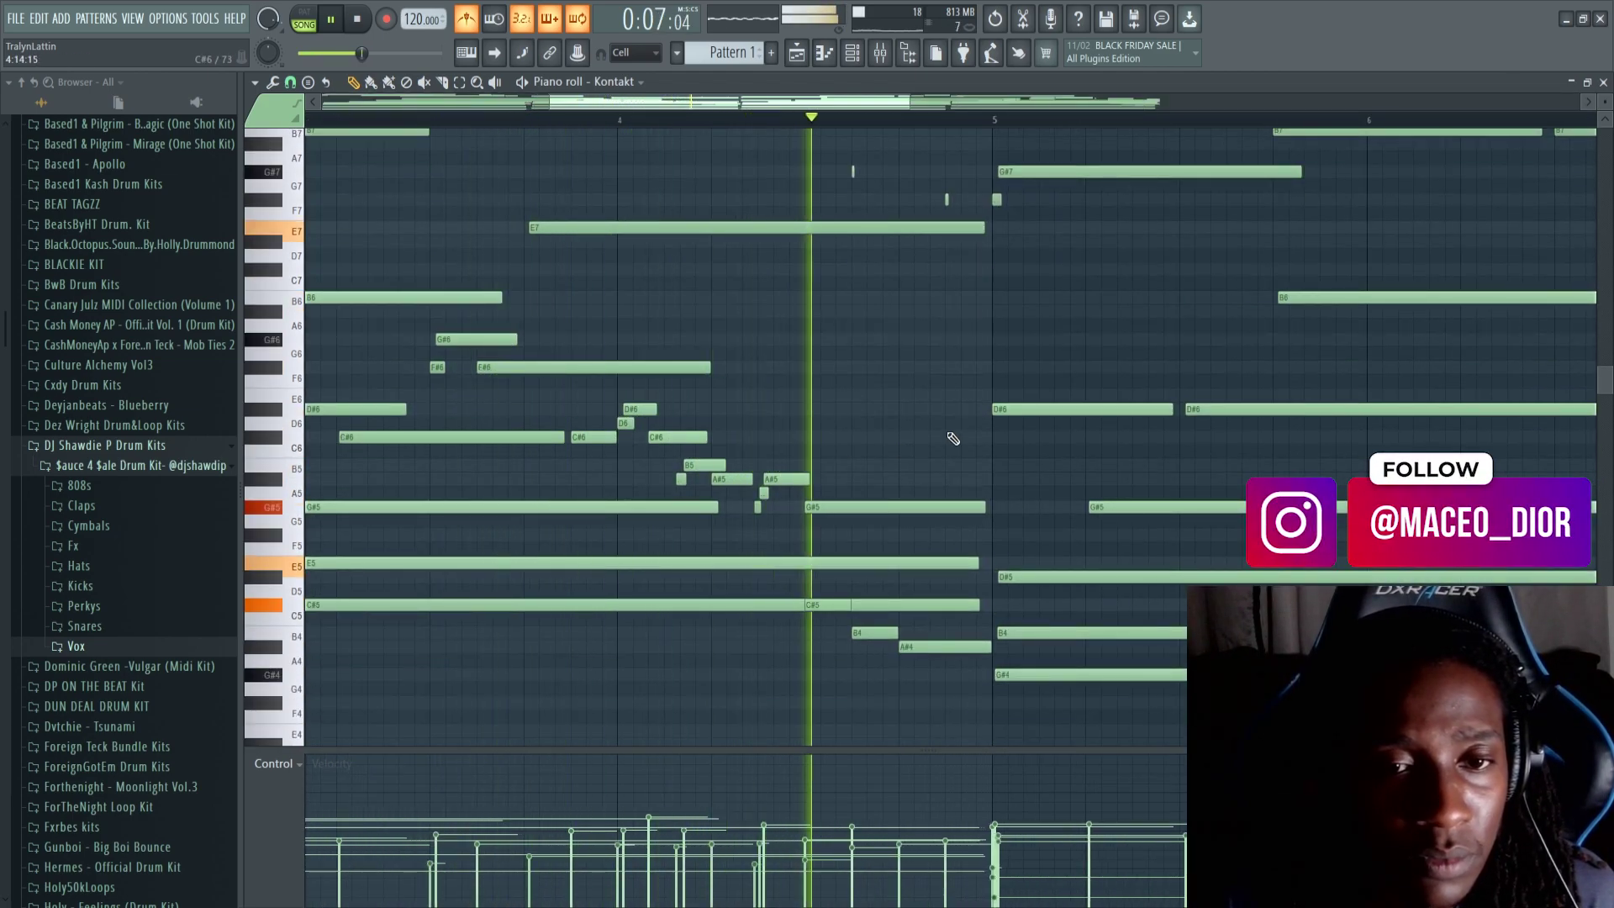
pyautogui.scroll(-3, 1083, 122)
pyautogui.scroll(3, 1174, 163)
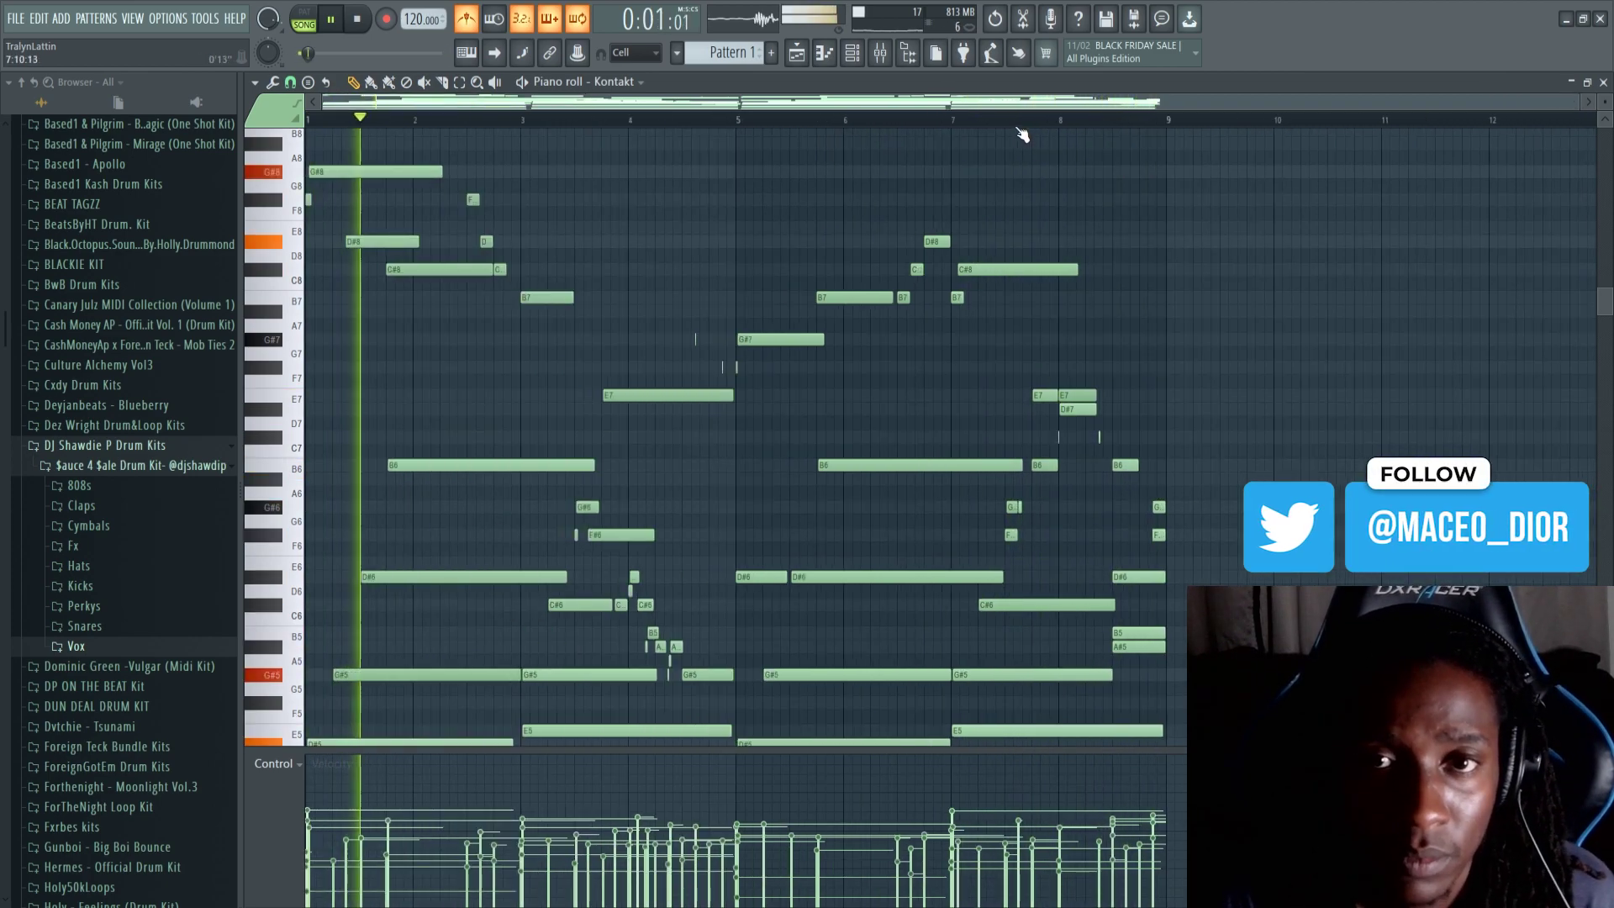
pyautogui.press('space')
pyautogui.scroll(4, 1171, 126)
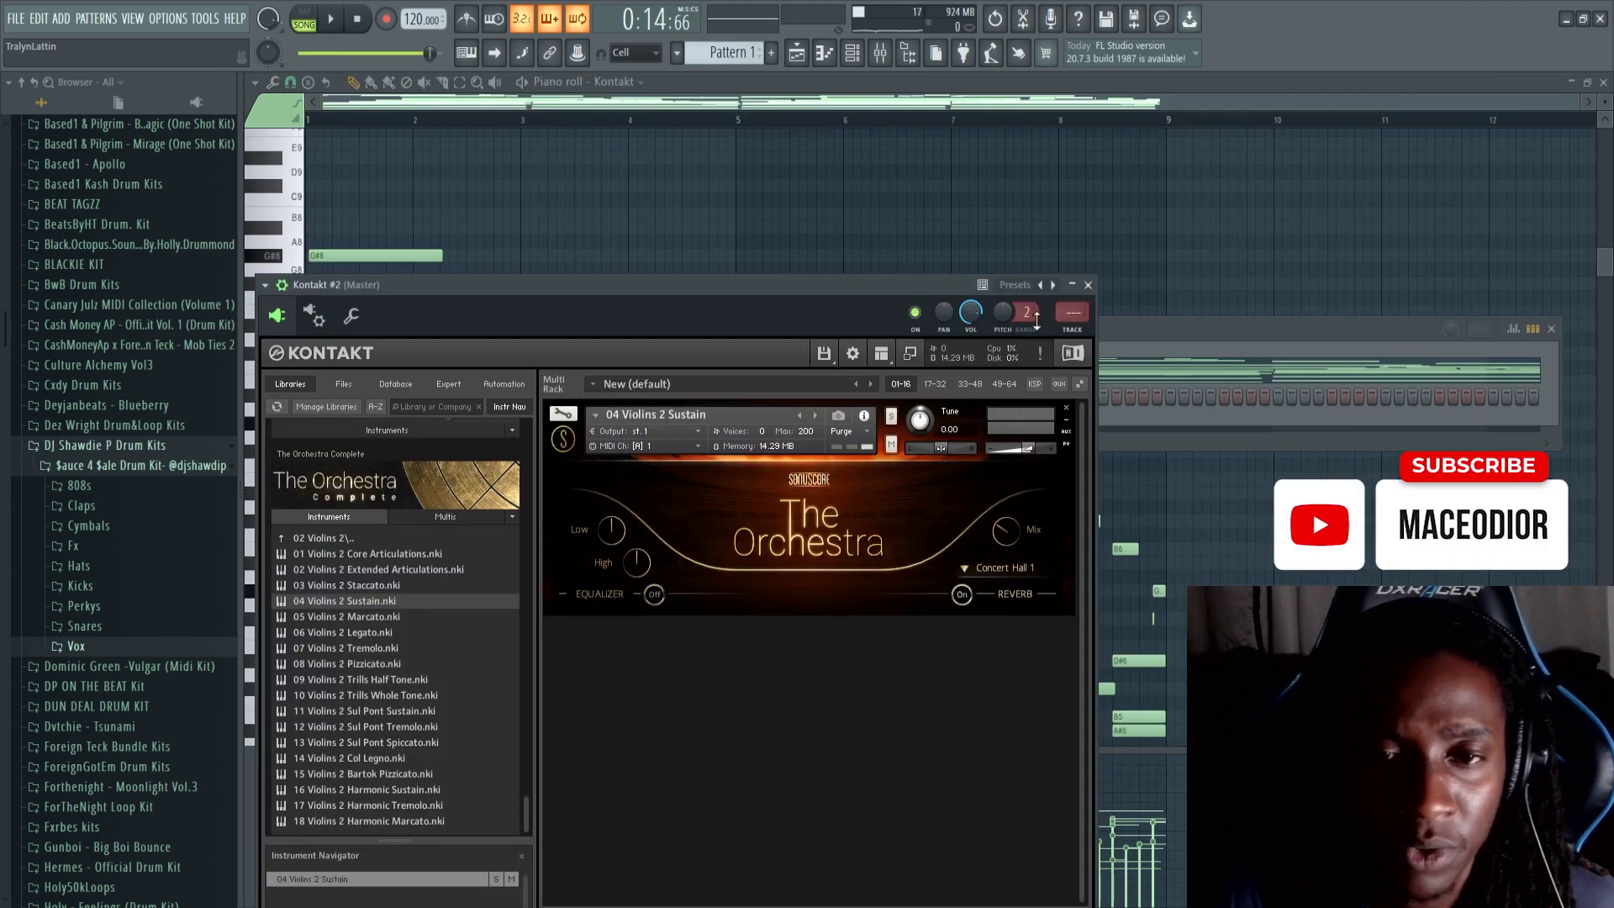
# Close the Violins 2 Sustain instrument window, open the Kontakt #2 channel's piano roll and start playback.
pyautogui.click(1089, 286)
pyautogui.rightClick(834, 390)
pyautogui.click(849, 399)
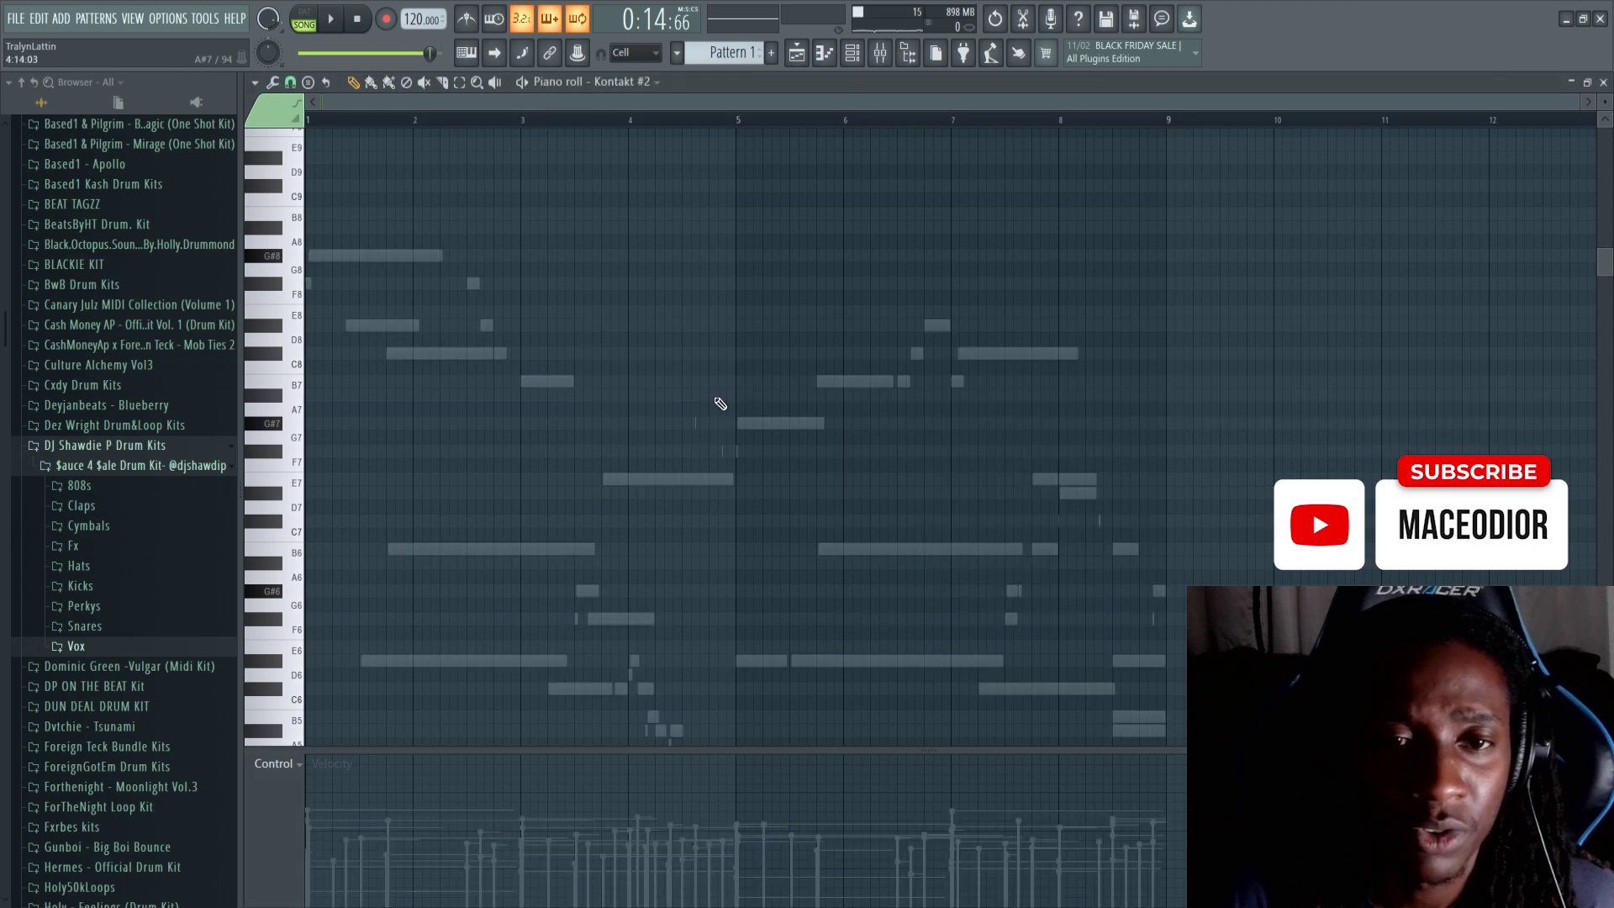
pyautogui.scroll(-4, 615, 283)
pyautogui.press('space')
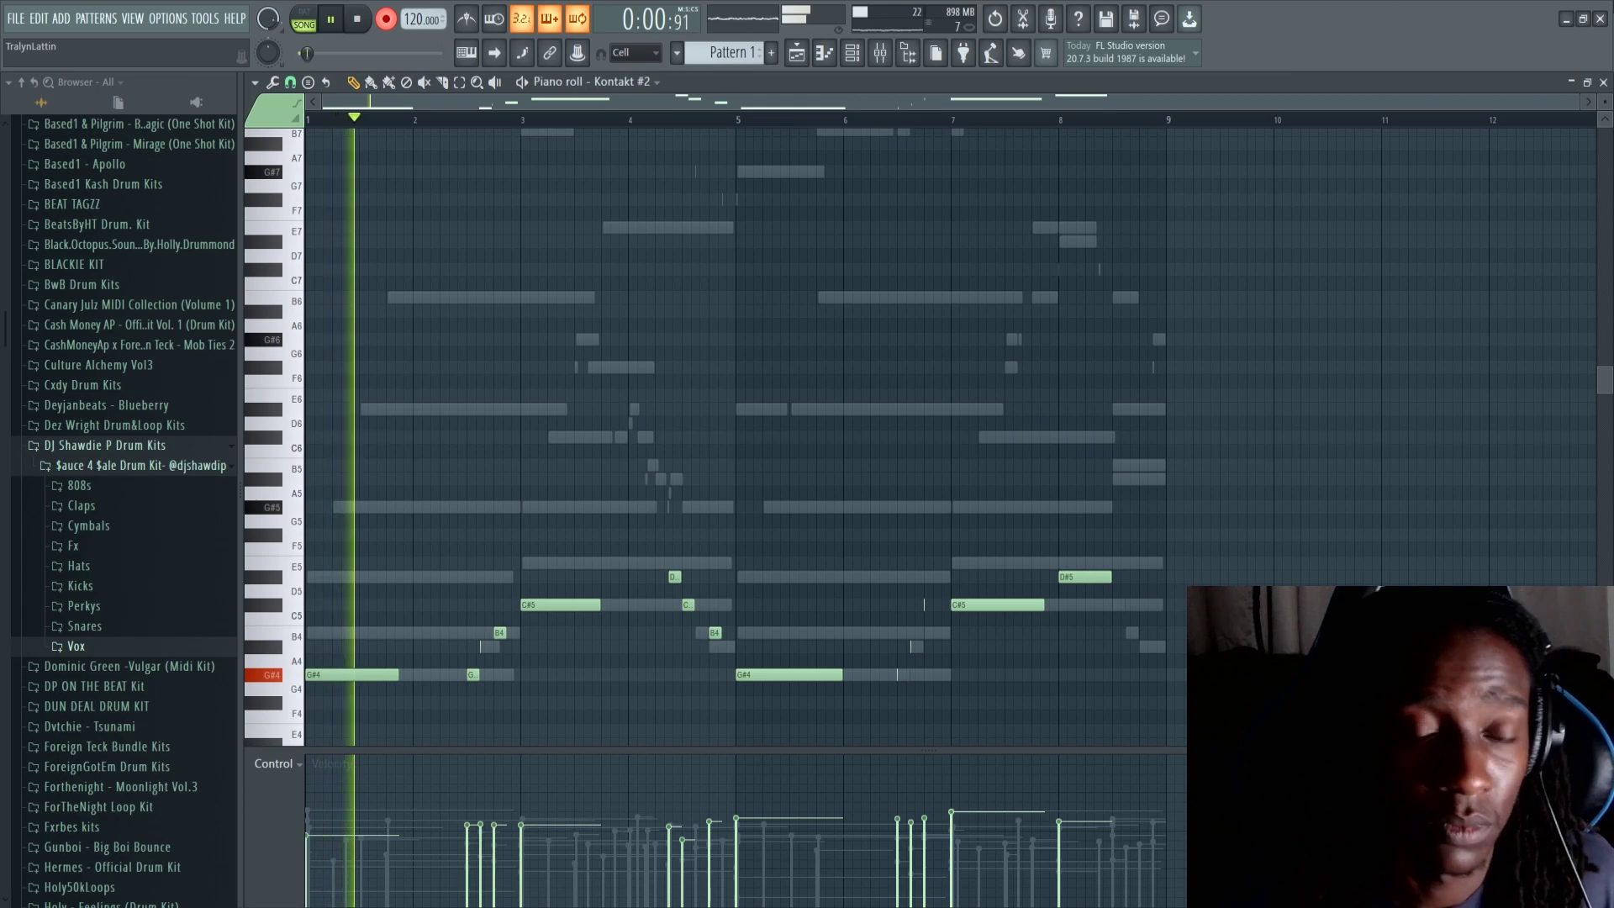
# Stop playback and add an ElectraX channel with the AA Tiggy MF patch from the FlexxxGodz bank.
pyautogui.scroll(-5, 1115, 281)
pyautogui.press('space')
pyautogui.press('F6')
pyautogui.moveTo(562, 338); pyautogui.dragTo(422, 540)
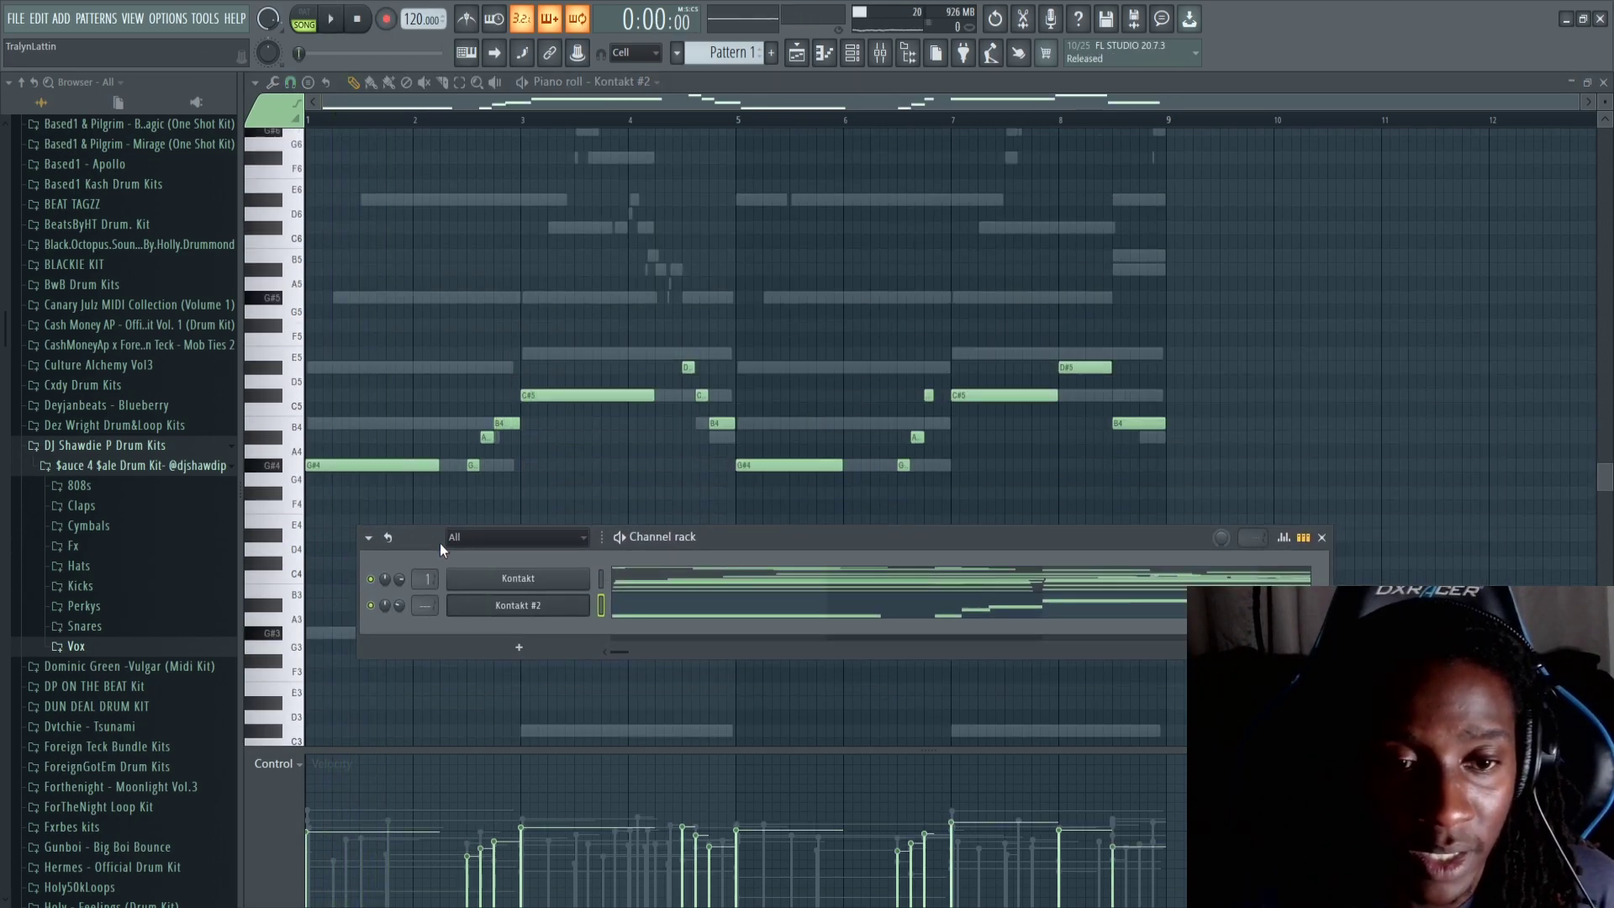
pyautogui.click(519, 649)
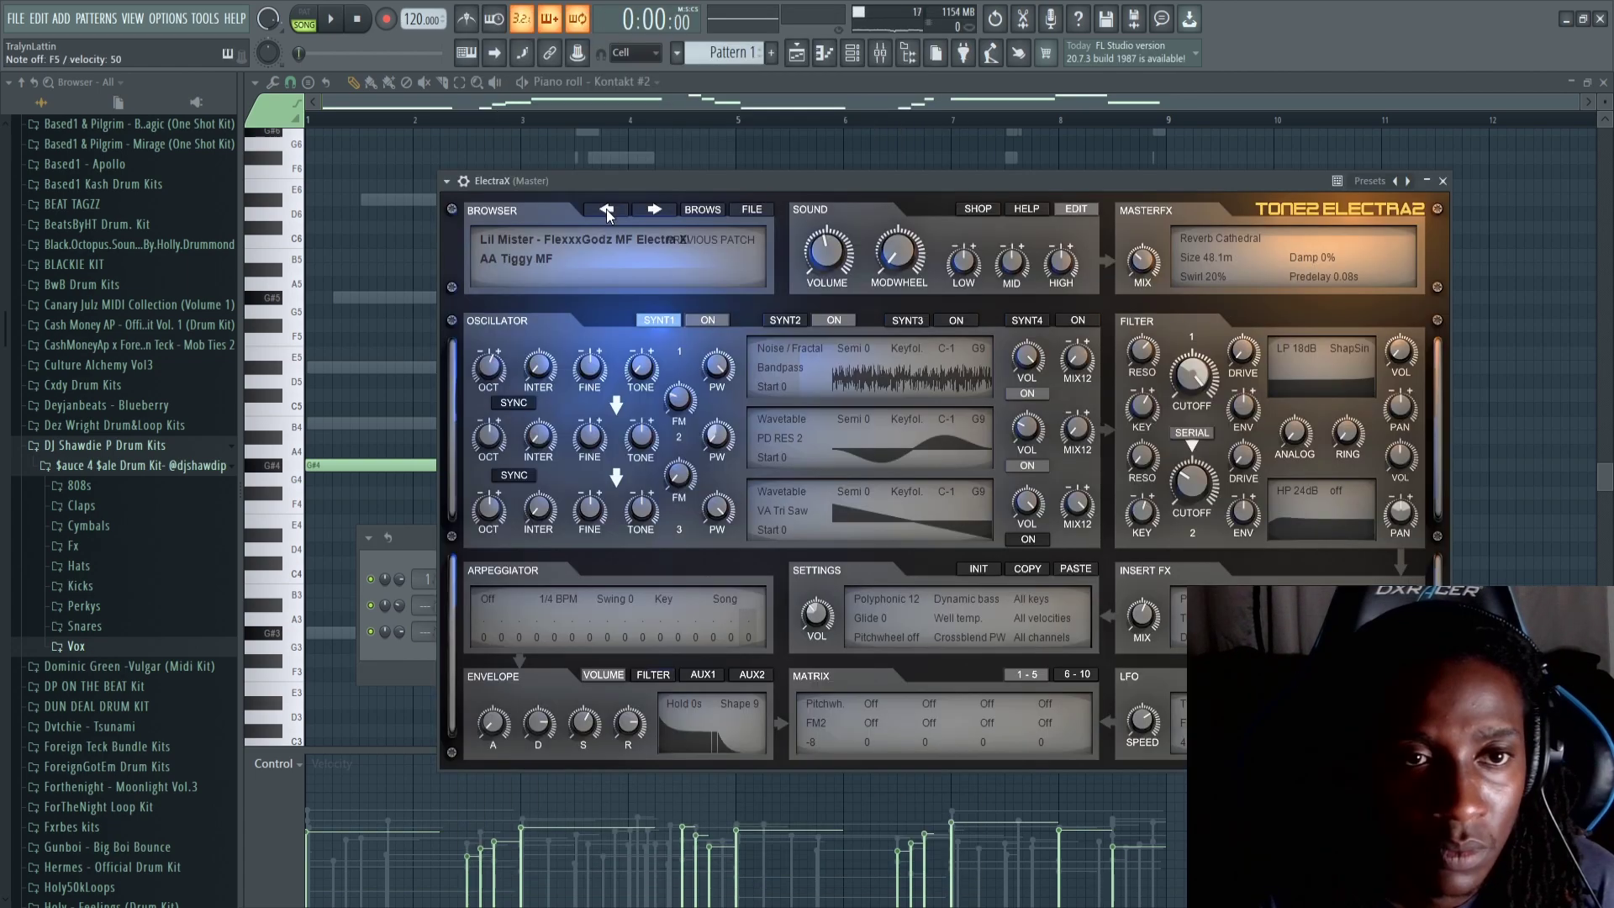
pyautogui.moveTo(613, 178); pyautogui.dragTo(672, 190)
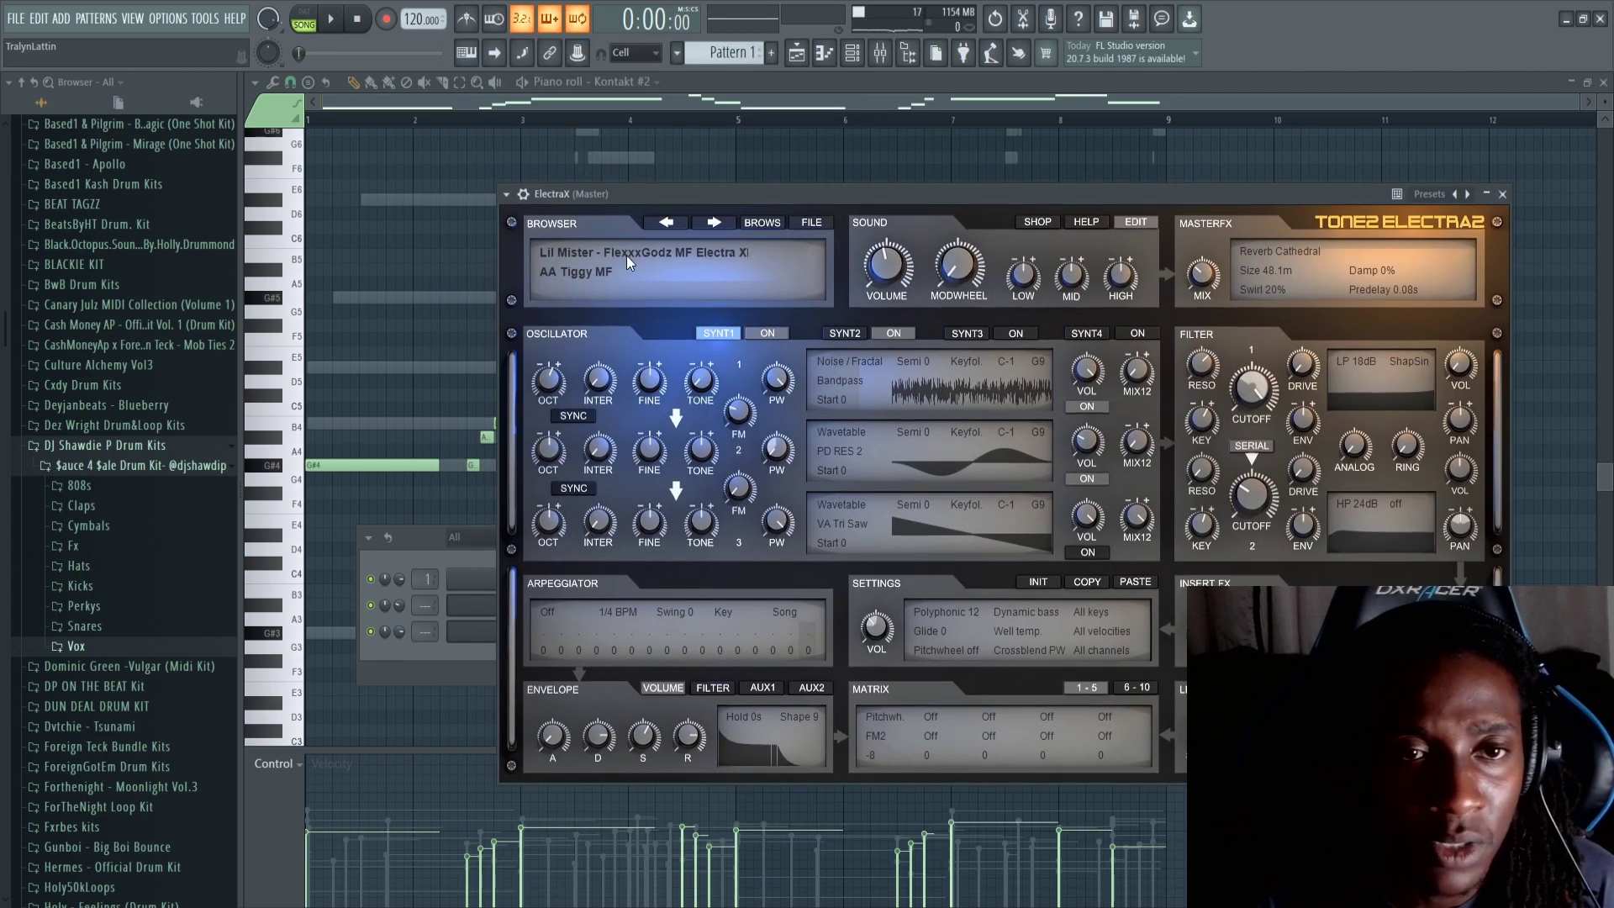
# In ElectraX's piano roll, draw one-bar alternating G#2 and C#3 notes at bars 1, 3, 5 and 7, raised an octave.
pyautogui.click(418, 561)
pyautogui.rightClick(615, 629)
pyautogui.click(626, 631)
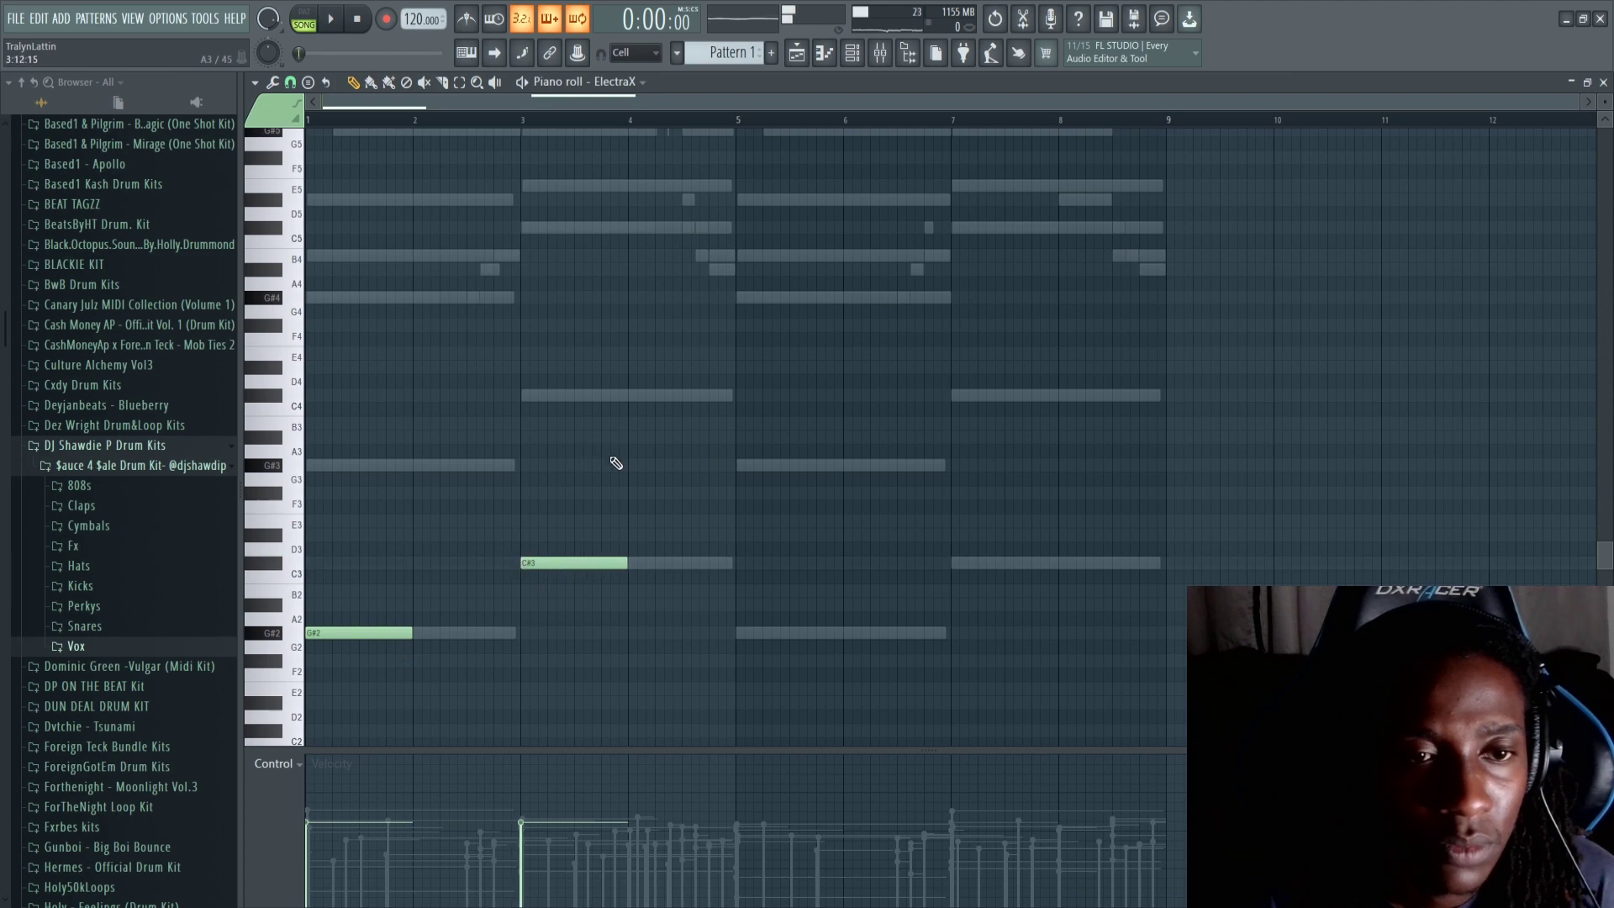
pyautogui.click(739, 635)
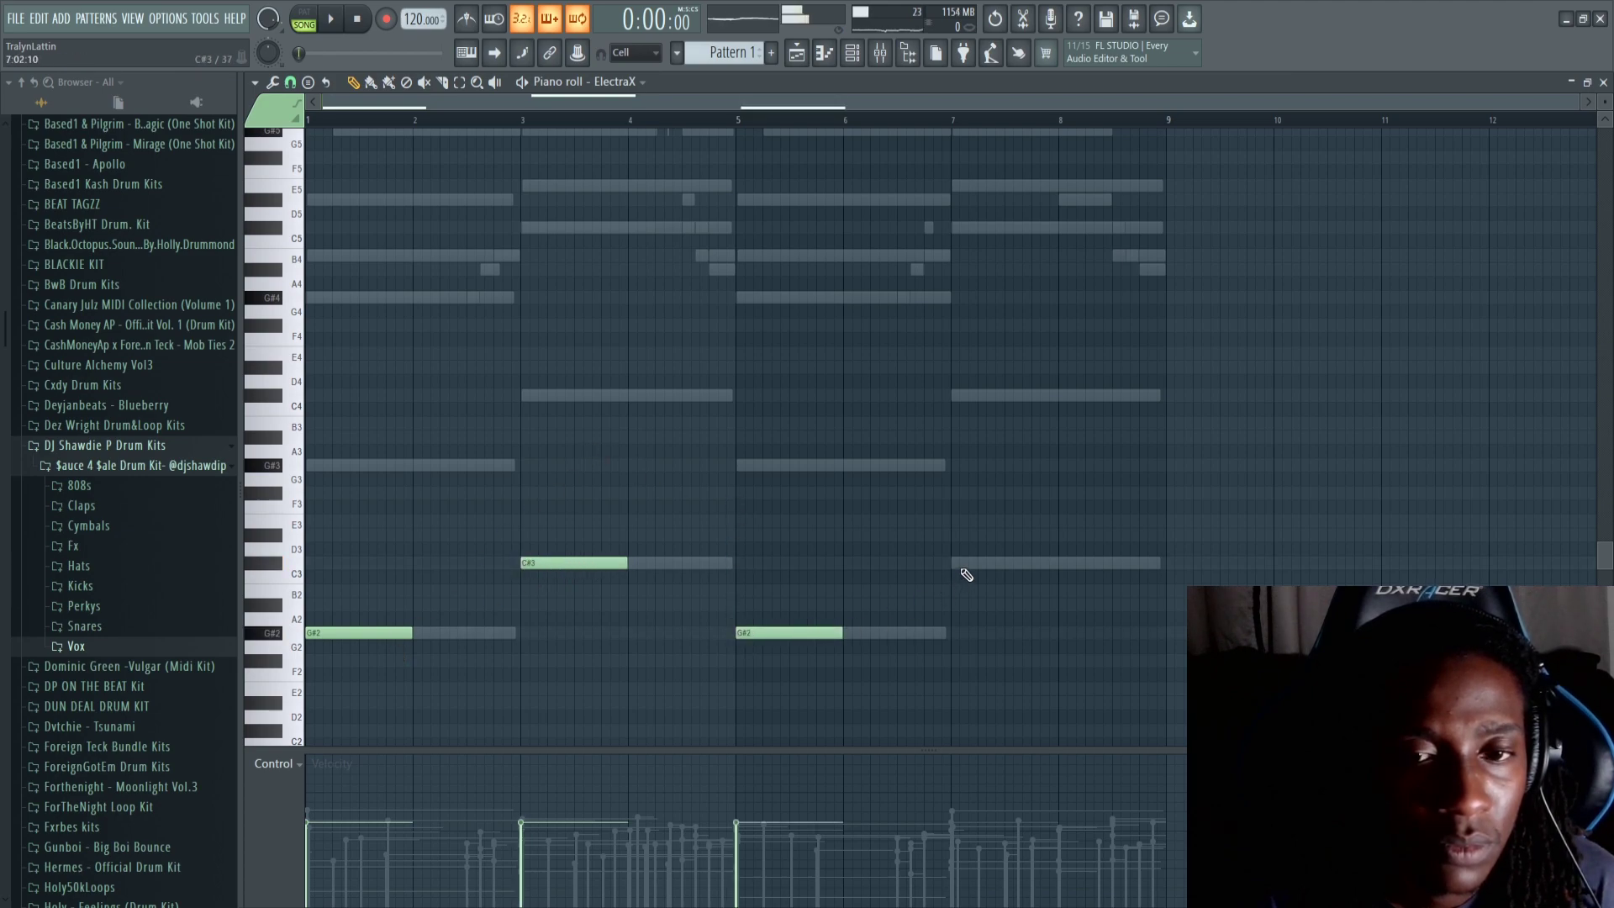
pyautogui.click(956, 564)
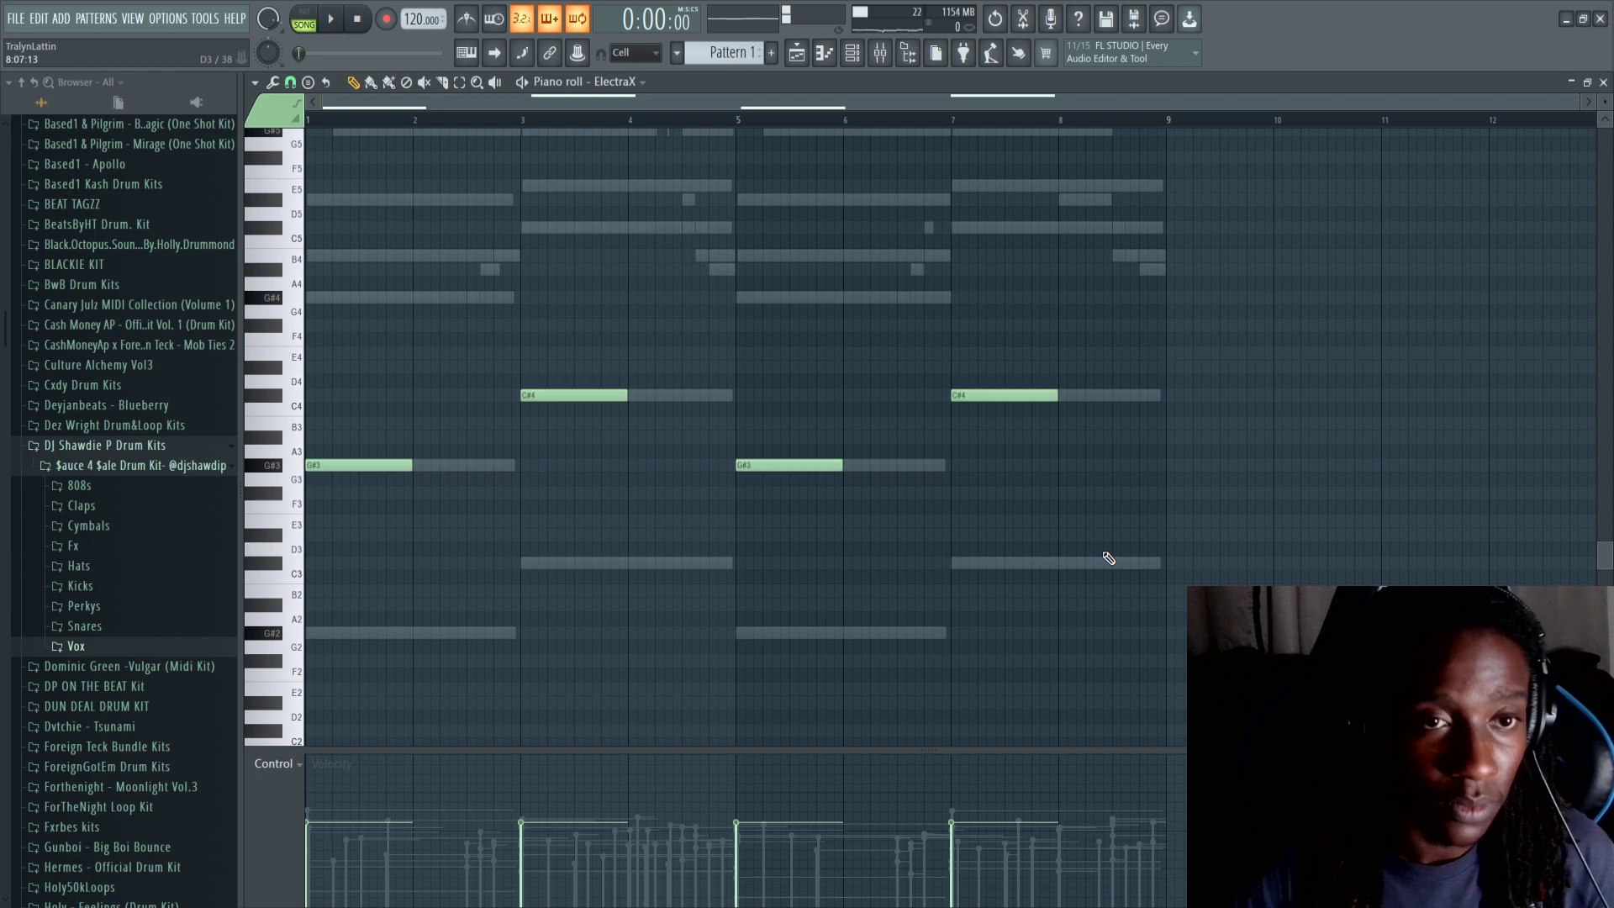
# Audition the ElectraX part with the other channels and raise its notes another octave to G#4 and C#5.
pyautogui.click(852, 53)
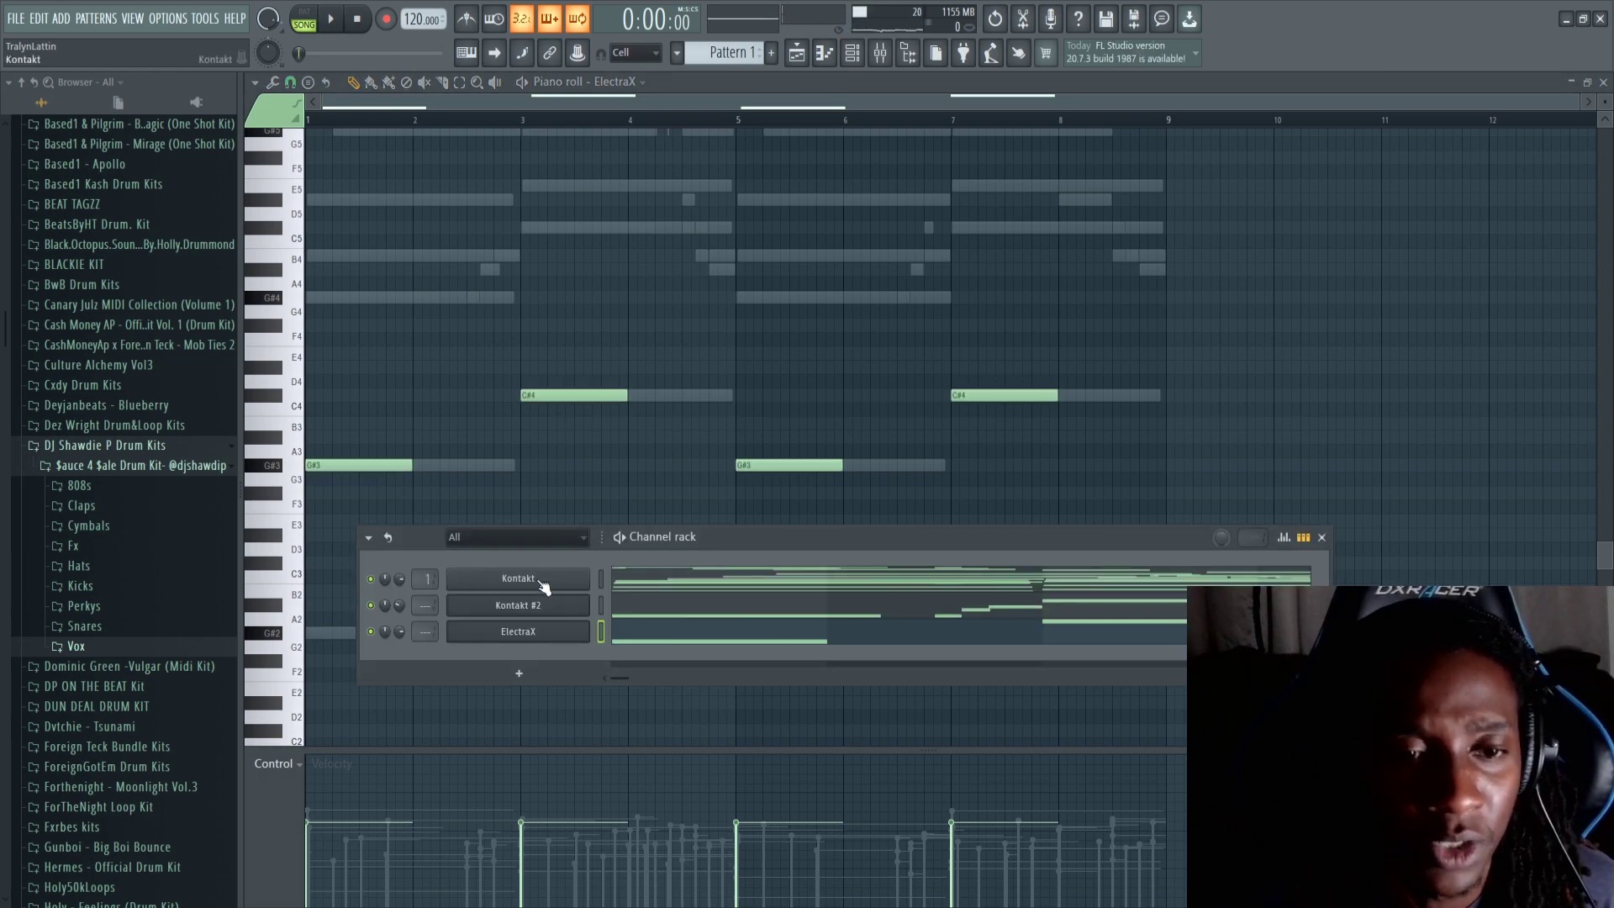
pyautogui.press('space')
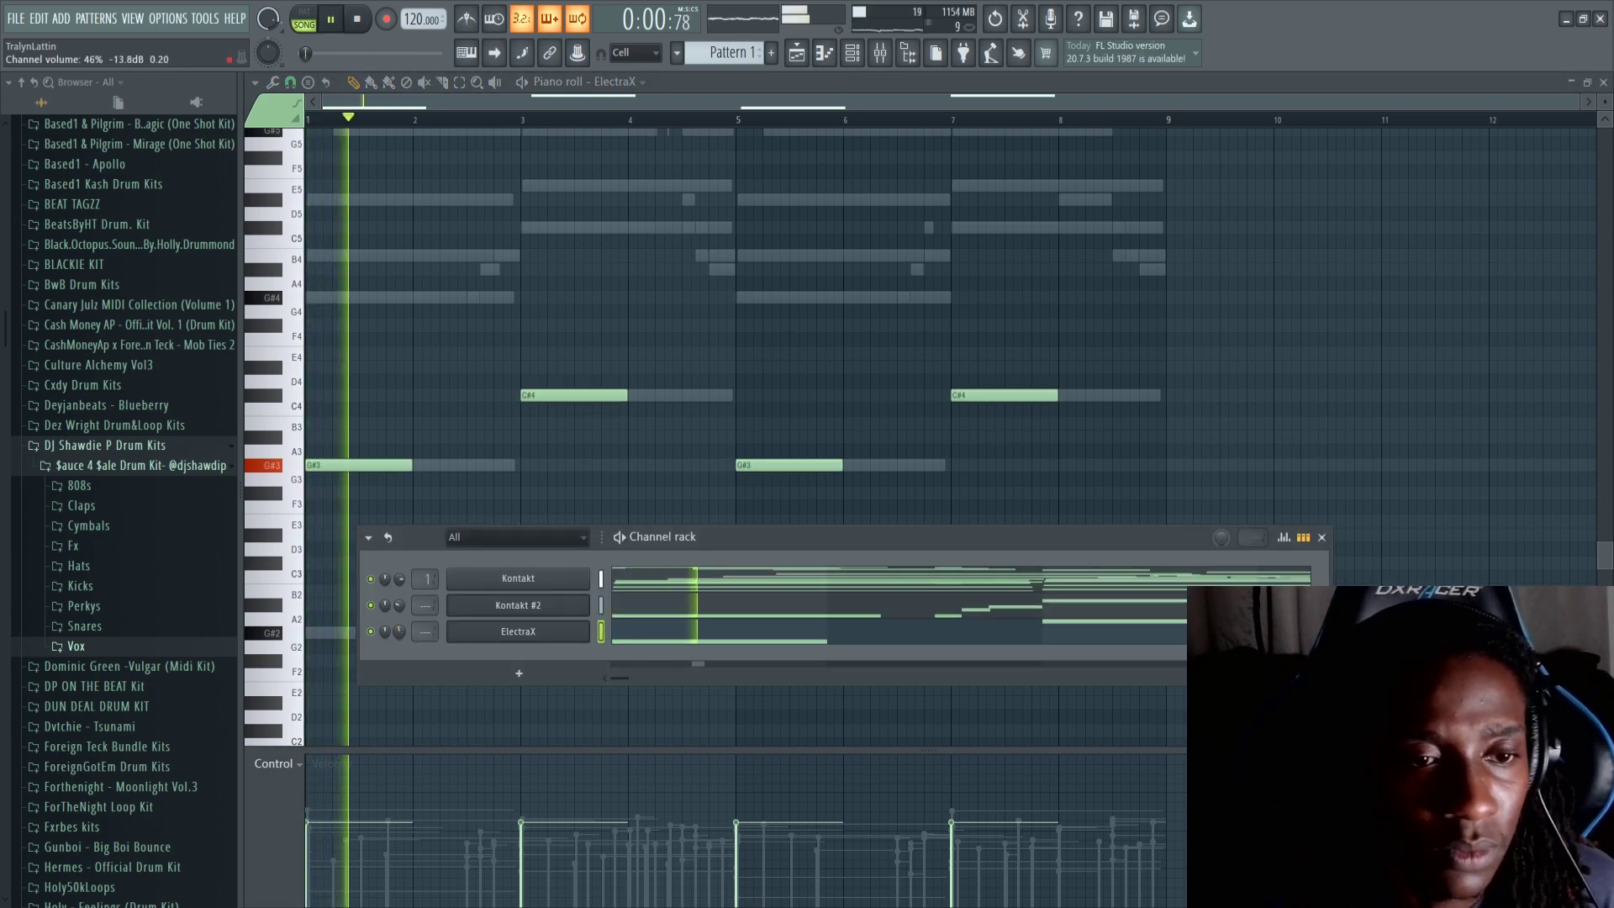
pyautogui.press('space')
pyautogui.click(270, 474)
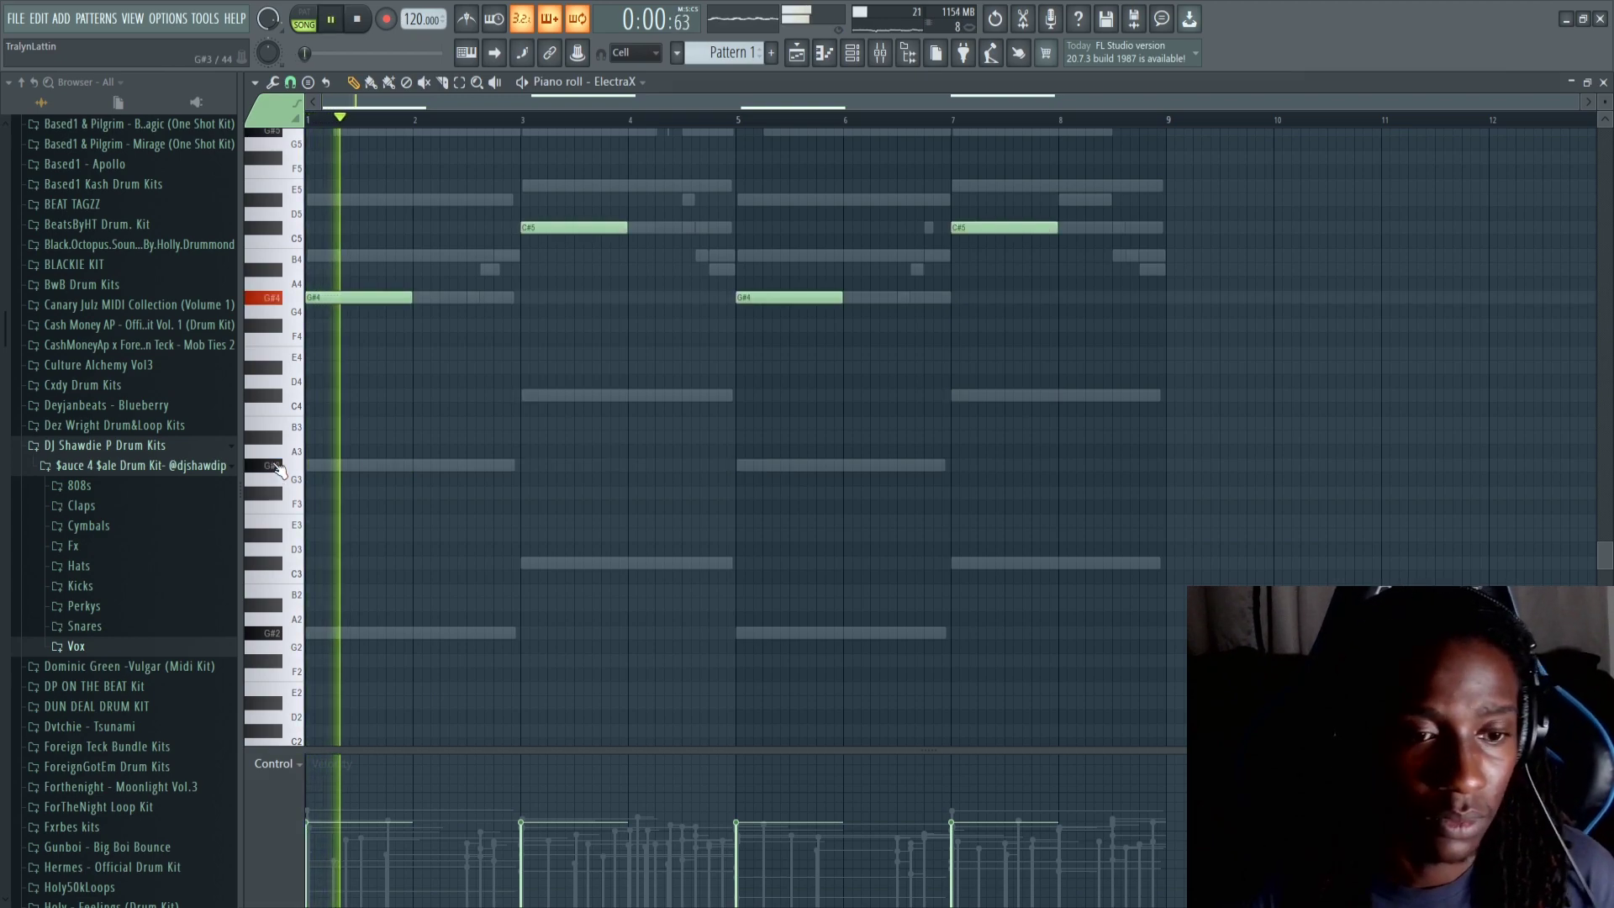
# Lengthen the four ElectraX notes to two bars each so they fill bars 1 to 8.
pyautogui.scroll(2, 660, 505)
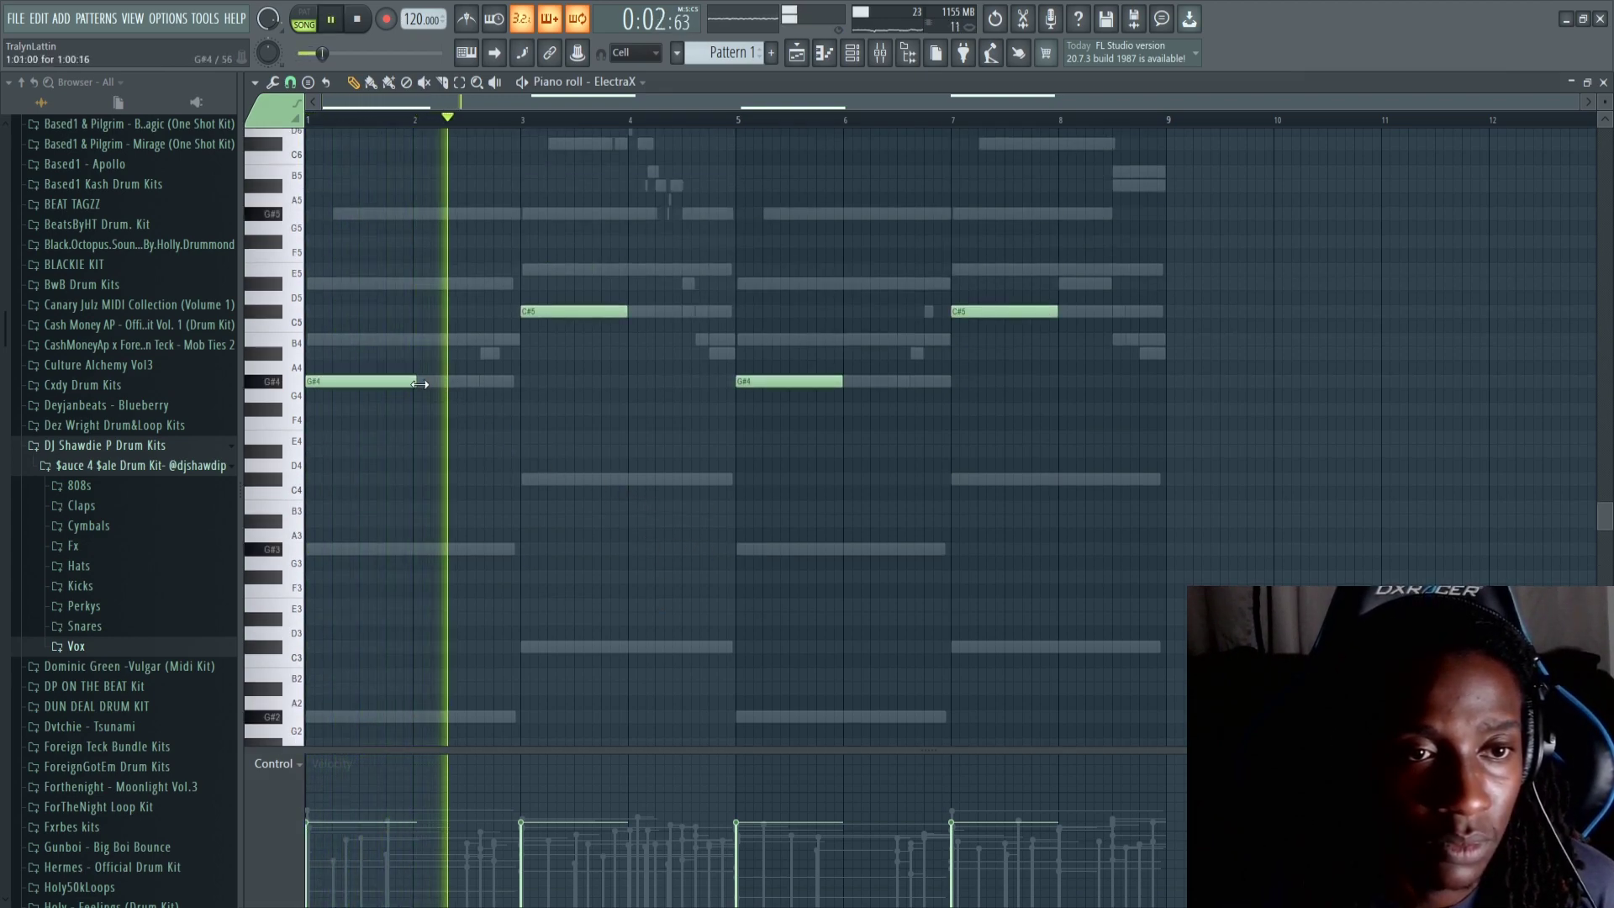
pyautogui.moveTo(413, 381); pyautogui.dragTo(522, 390)
pyautogui.moveTo(629, 311); pyautogui.dragTo(737, 313)
pyautogui.moveTo(841, 381); pyautogui.dragTo(952, 384)
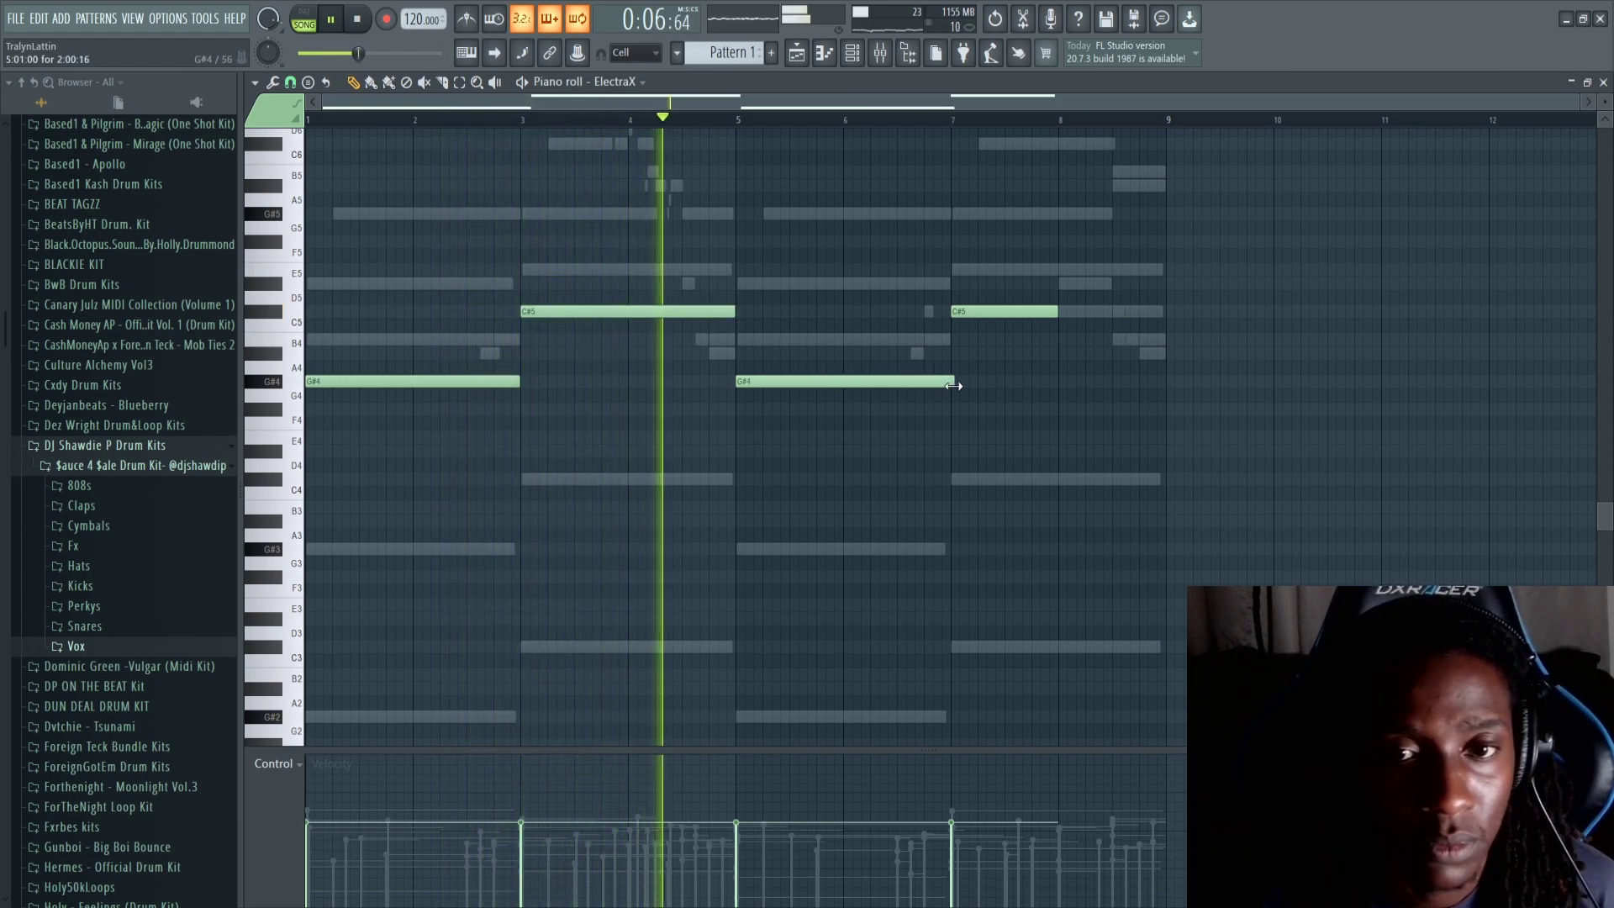
pyautogui.moveTo(1057, 312); pyautogui.dragTo(1163, 324)
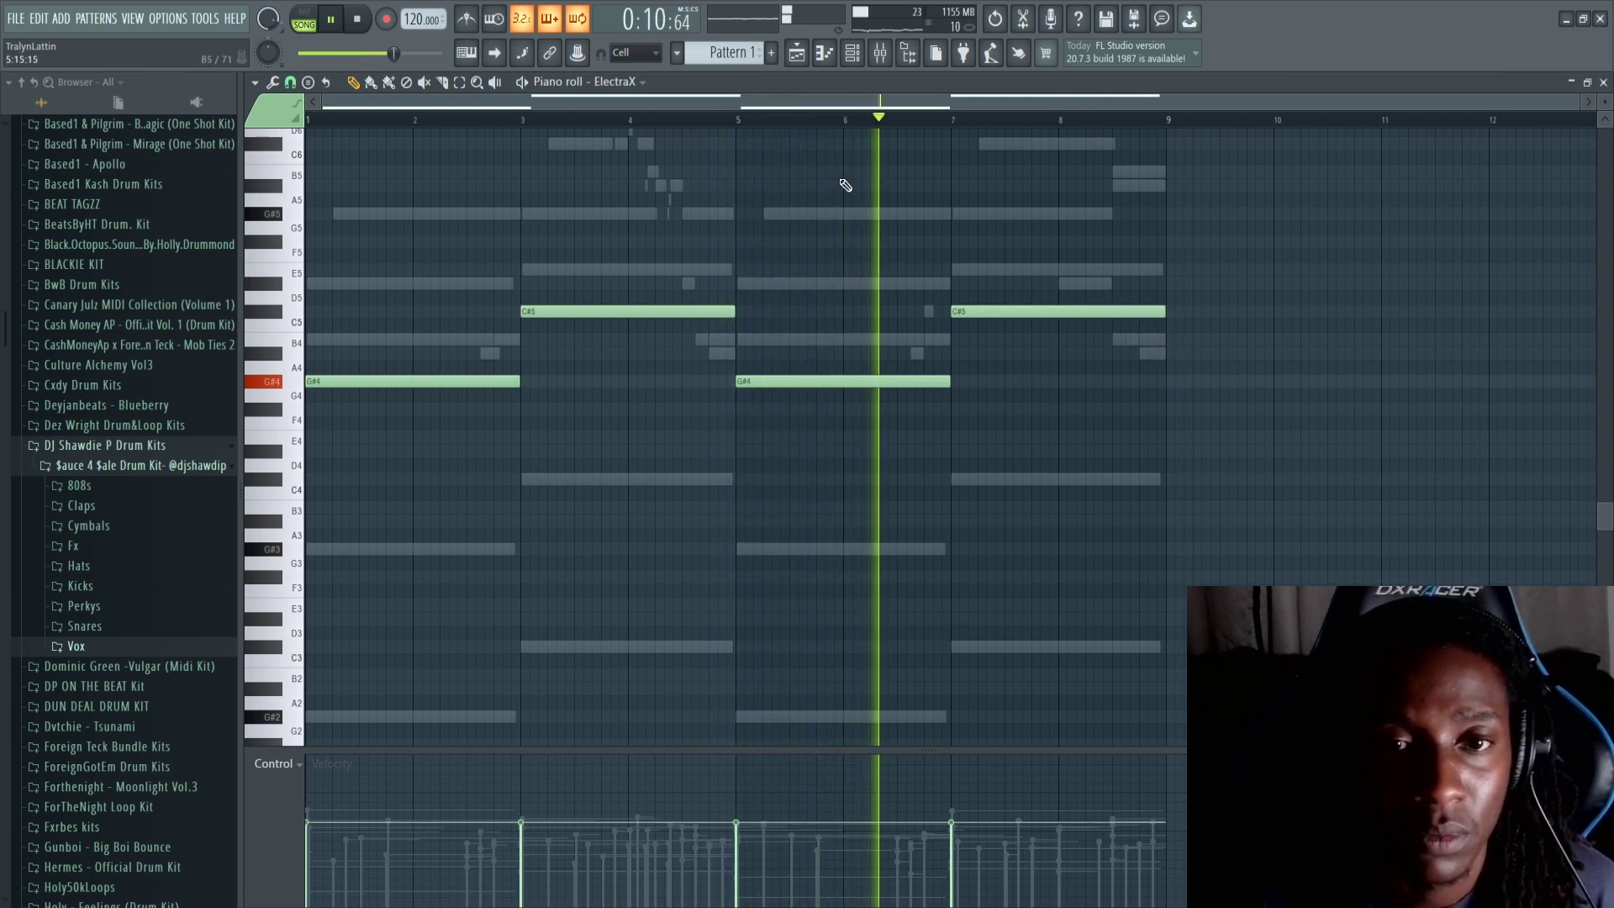
# Move the ElectraX note at bar 7 up to D#5 and add a half-bar A#4 at the end of bar 8.
pyautogui.scroll(2, 840, 176)
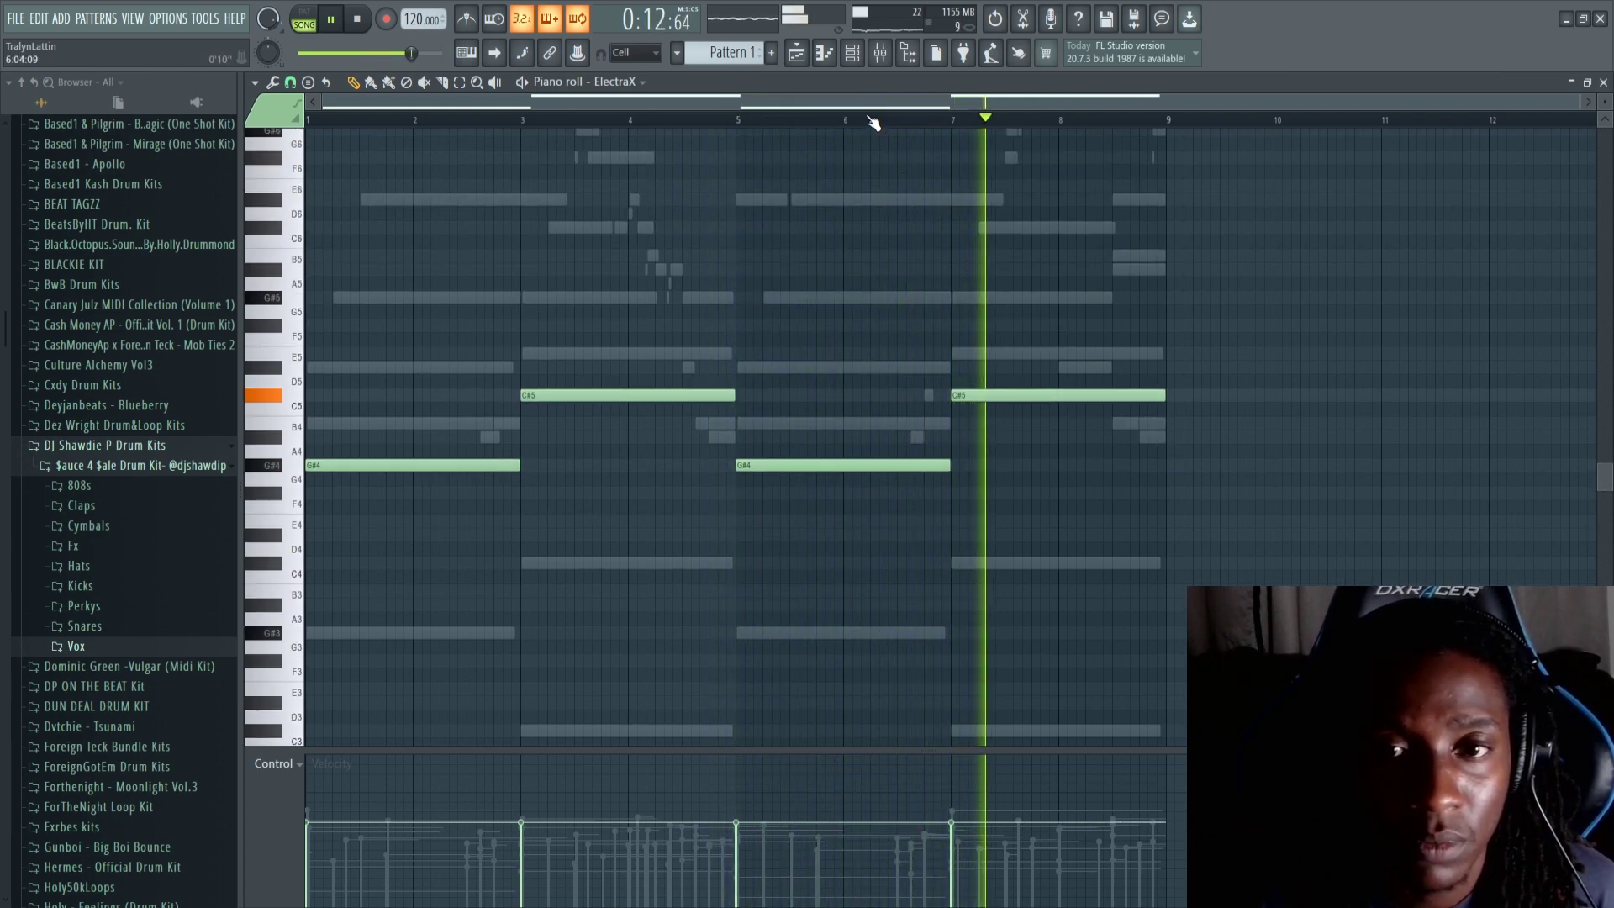
pyautogui.press('space')
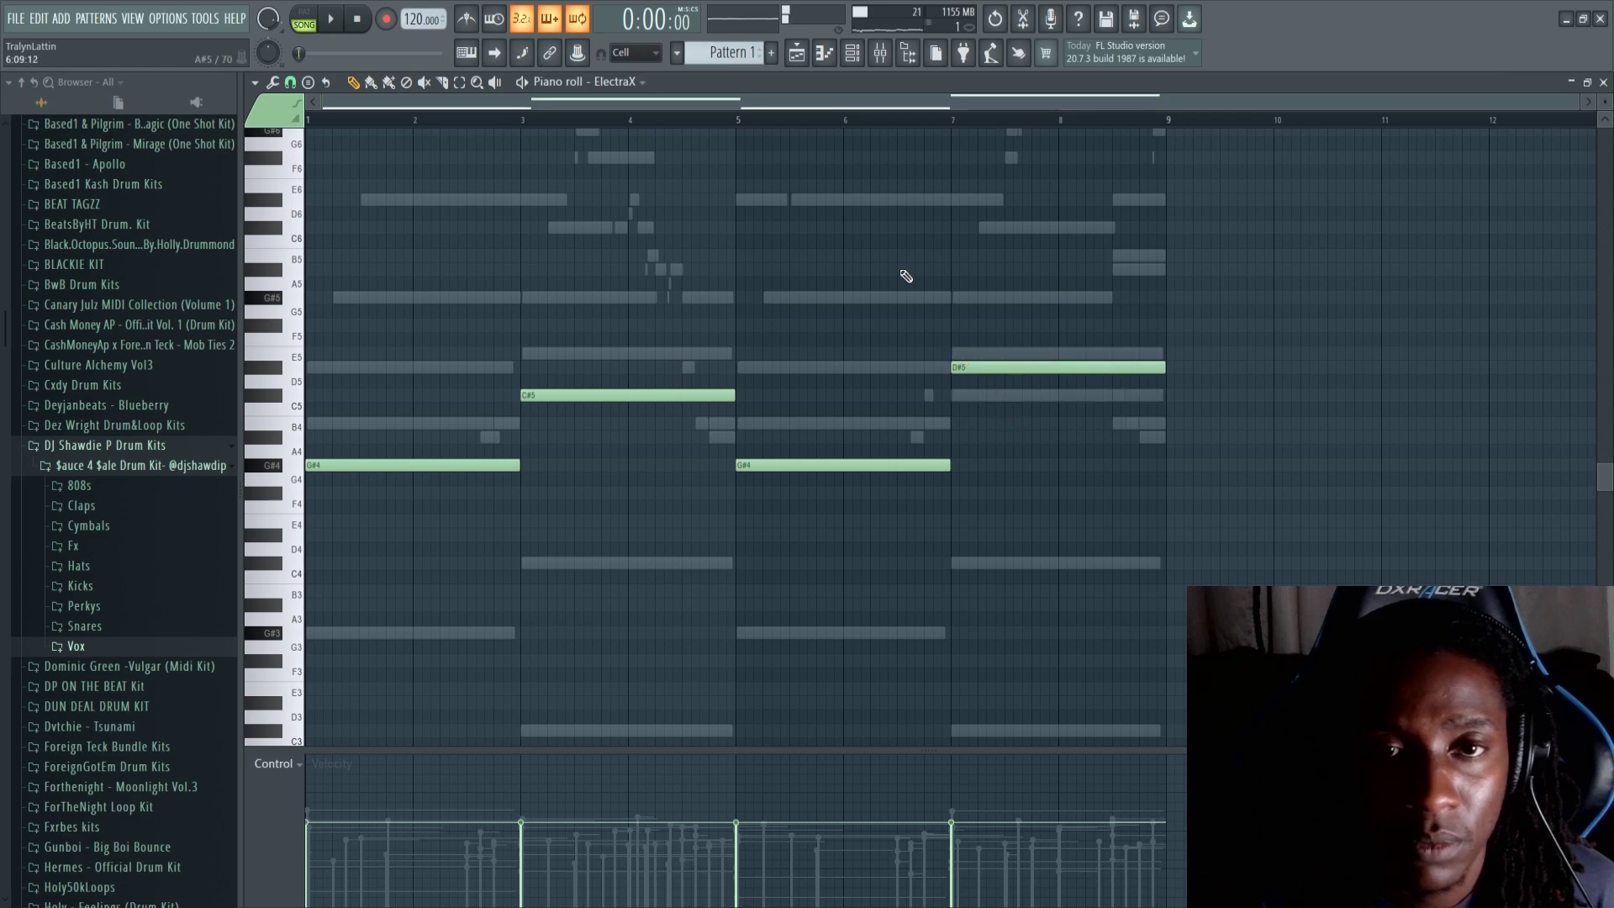
pyautogui.press('space')
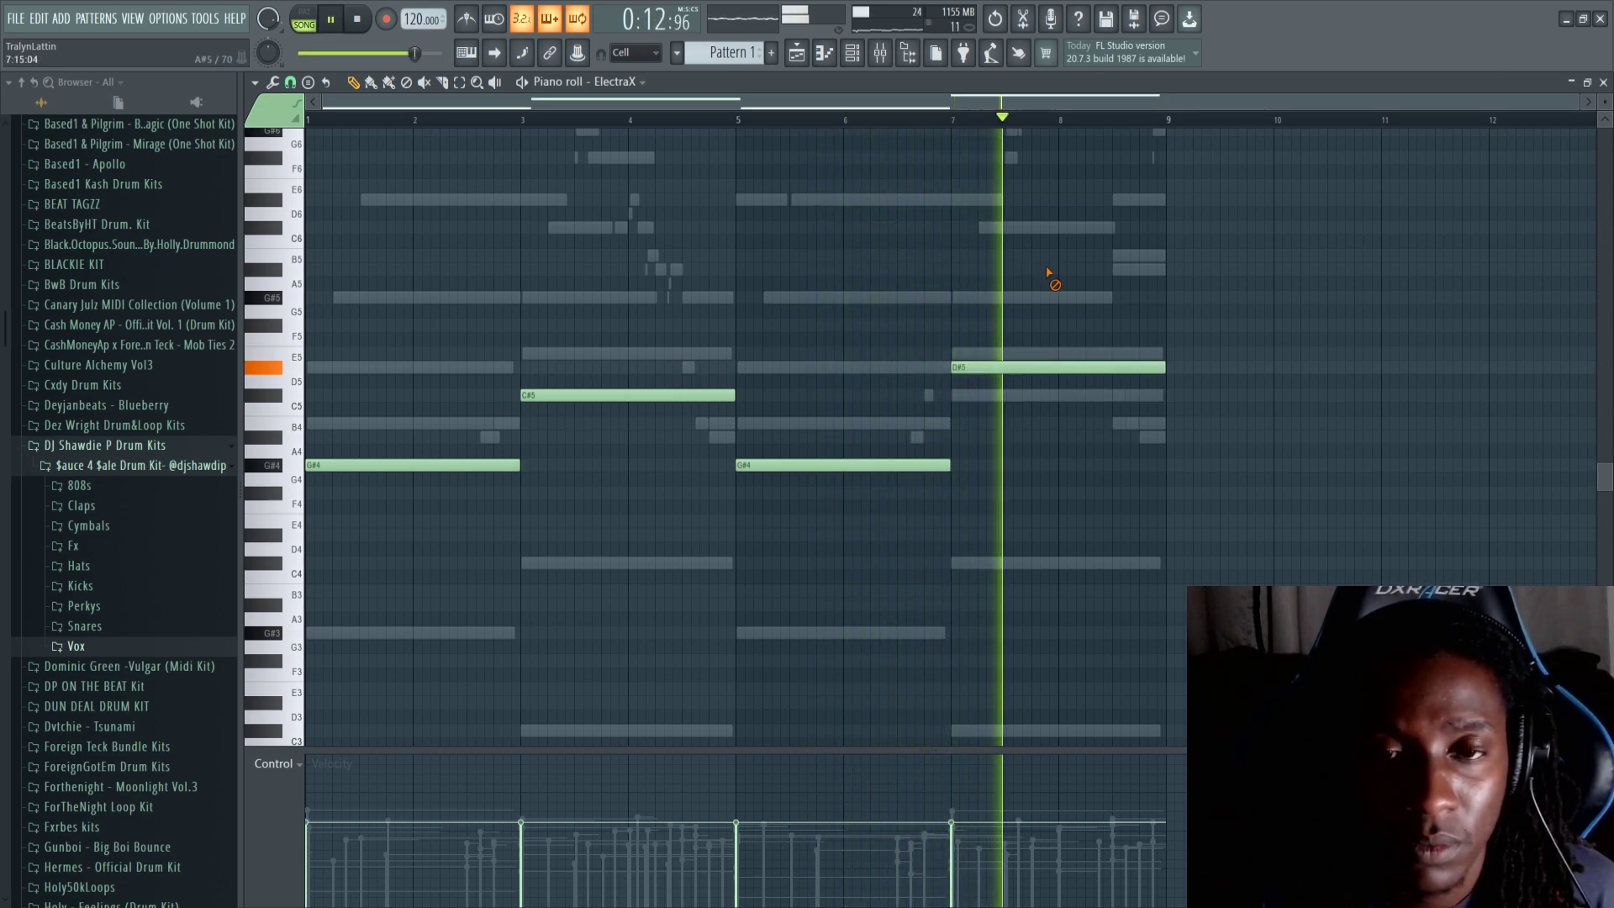
pyautogui.click(1118, 425)
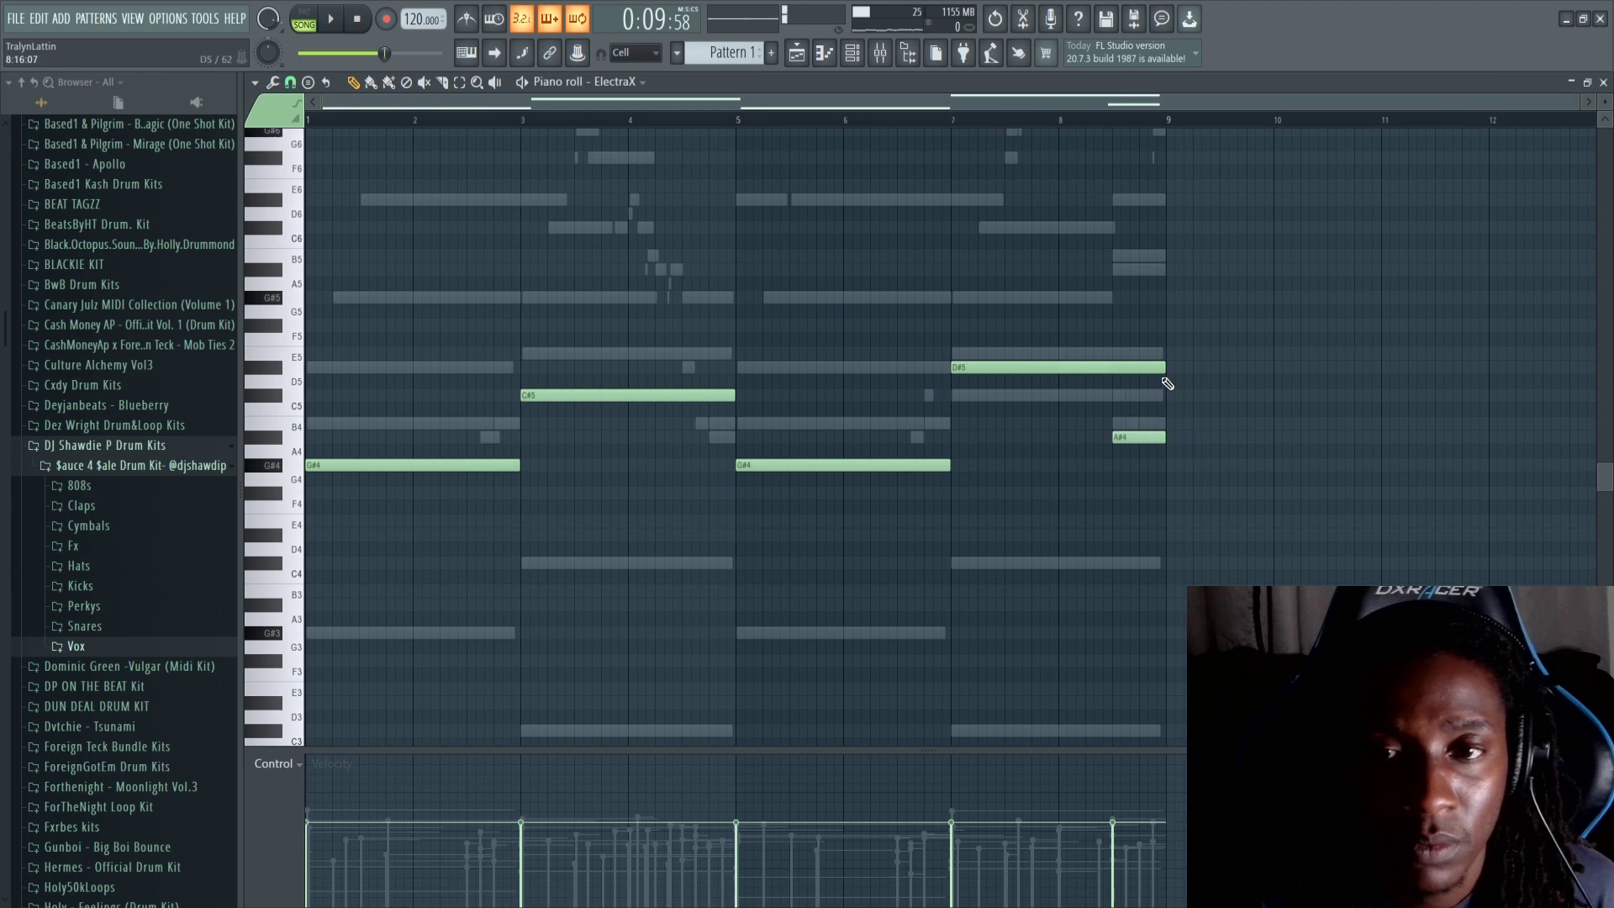
# Add a second ElectraX channel with the Bobby Keyboard Tape patch and open its piano roll.
pyautogui.click(855, 54)
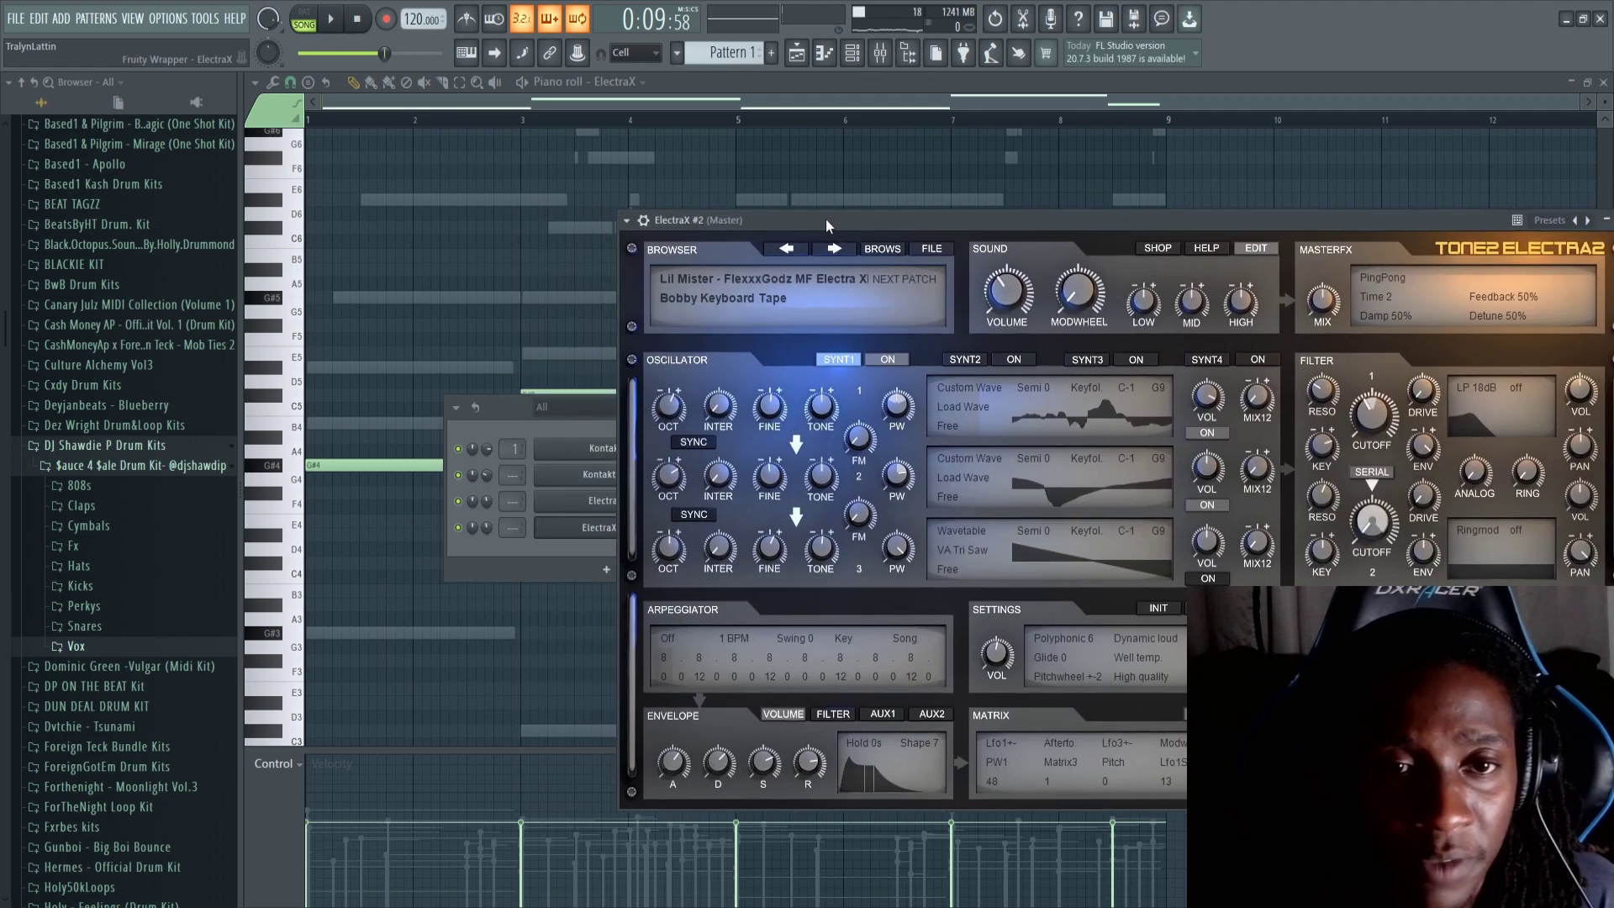
pyautogui.moveTo(800, 222); pyautogui.dragTo(834, 206)
pyautogui.rightClick(596, 532)
pyautogui.rightClick(653, 533)
pyautogui.click(685, 532)
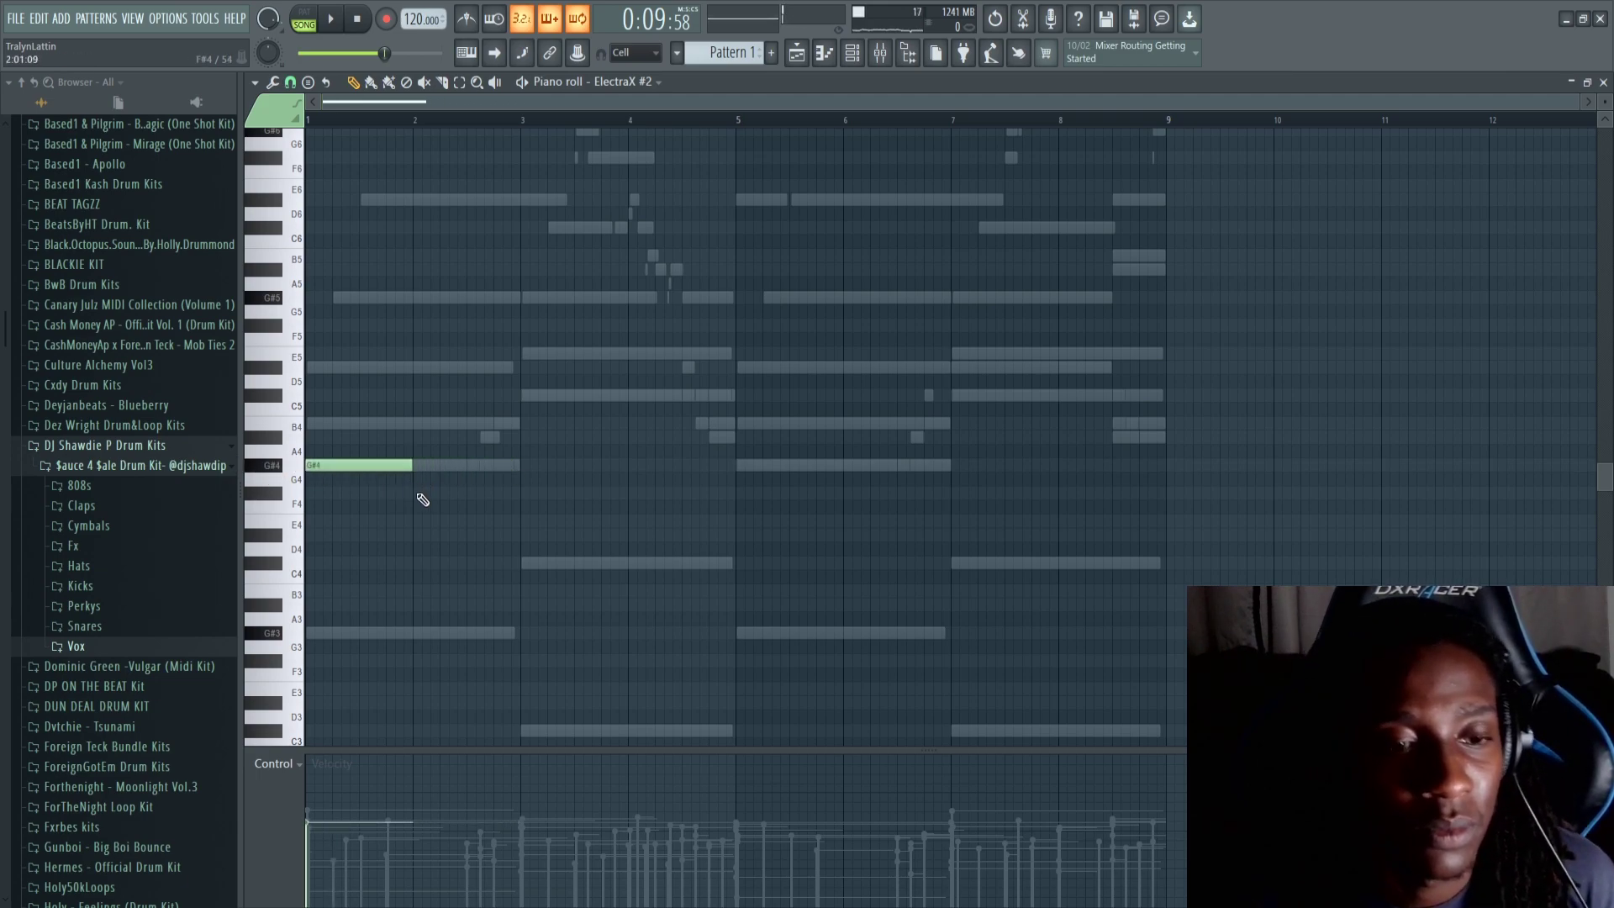
# Build a phrase of G#4 in bar 1, G#5 in bar 2 and E5 over bars 3–4, and duplicate it into bars 5–8.
pyautogui.press('space')
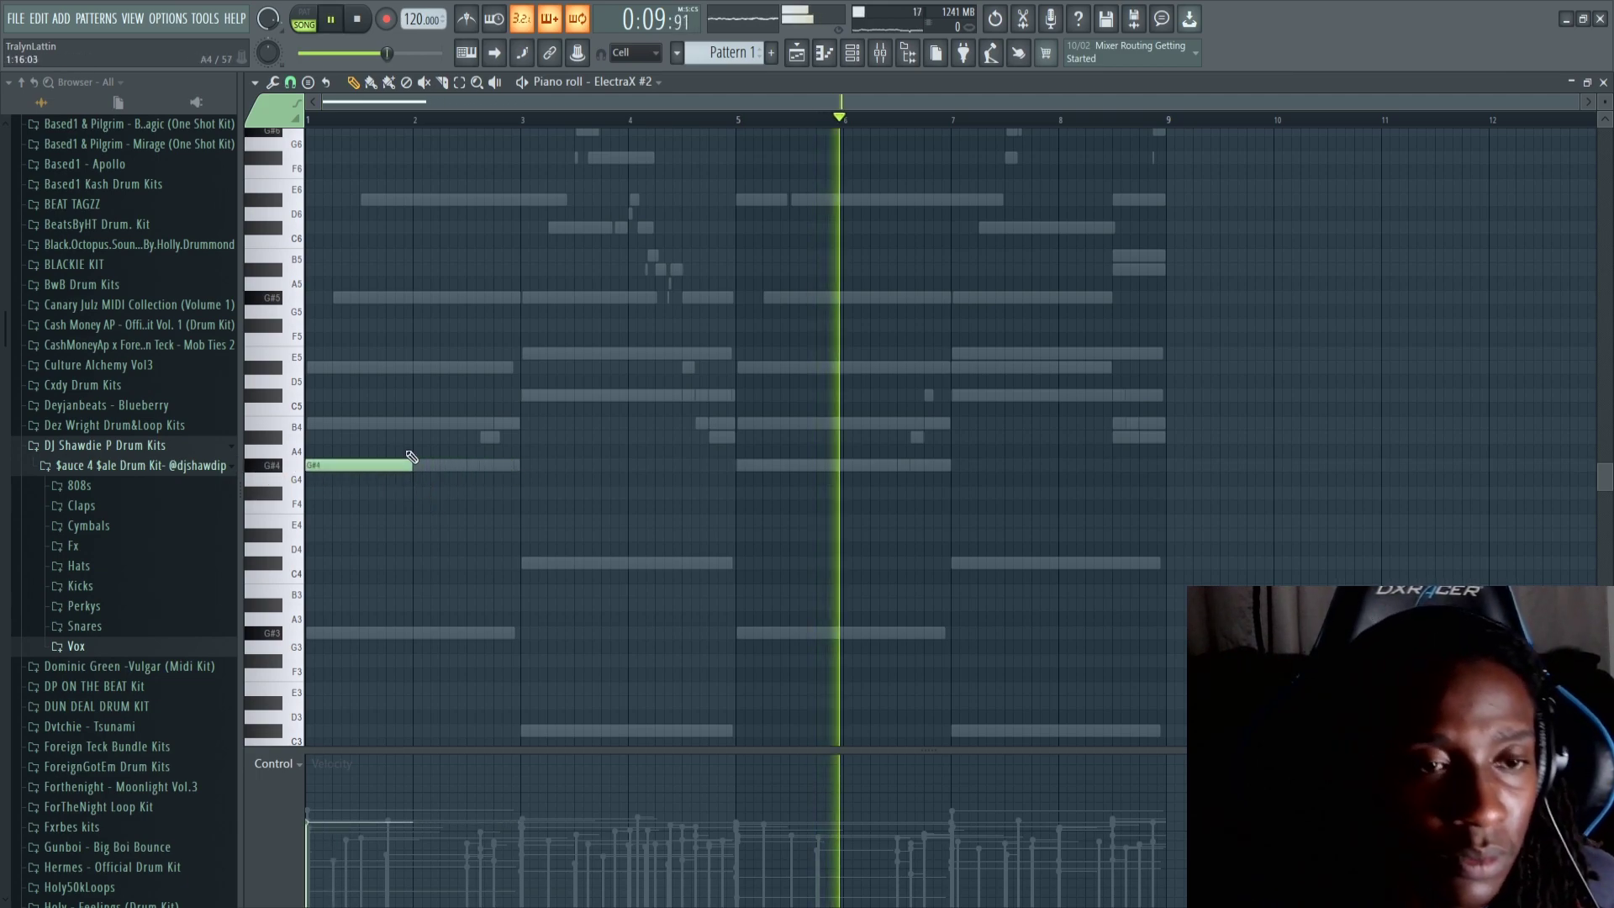
pyautogui.click(523, 354)
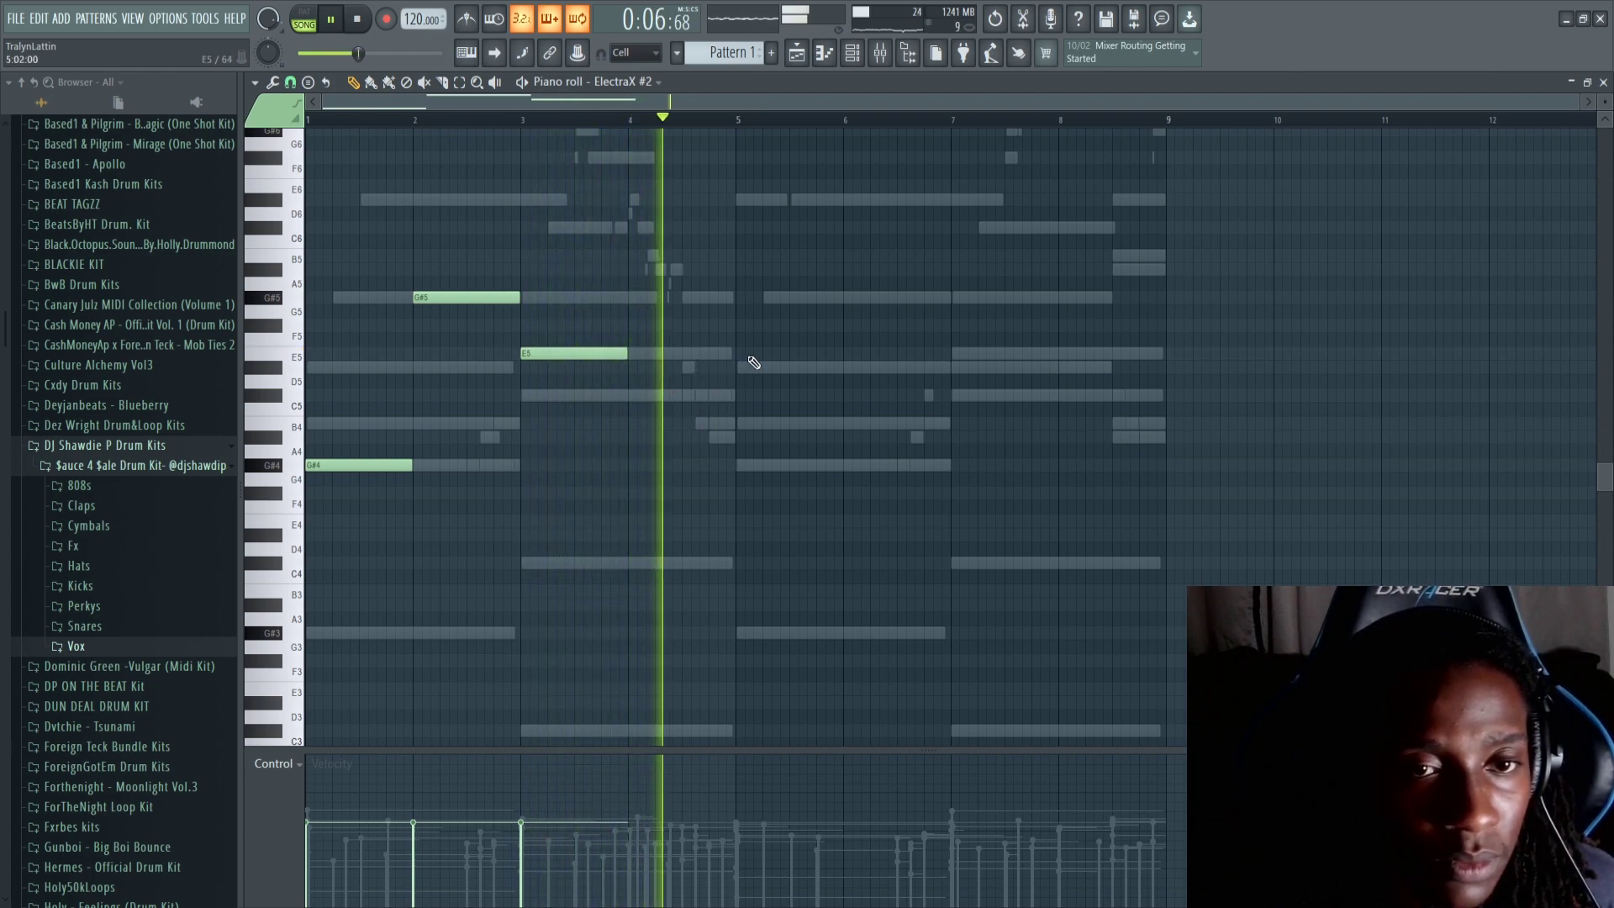
pyautogui.press('space')
pyautogui.moveTo(627, 354); pyautogui.dragTo(732, 363)
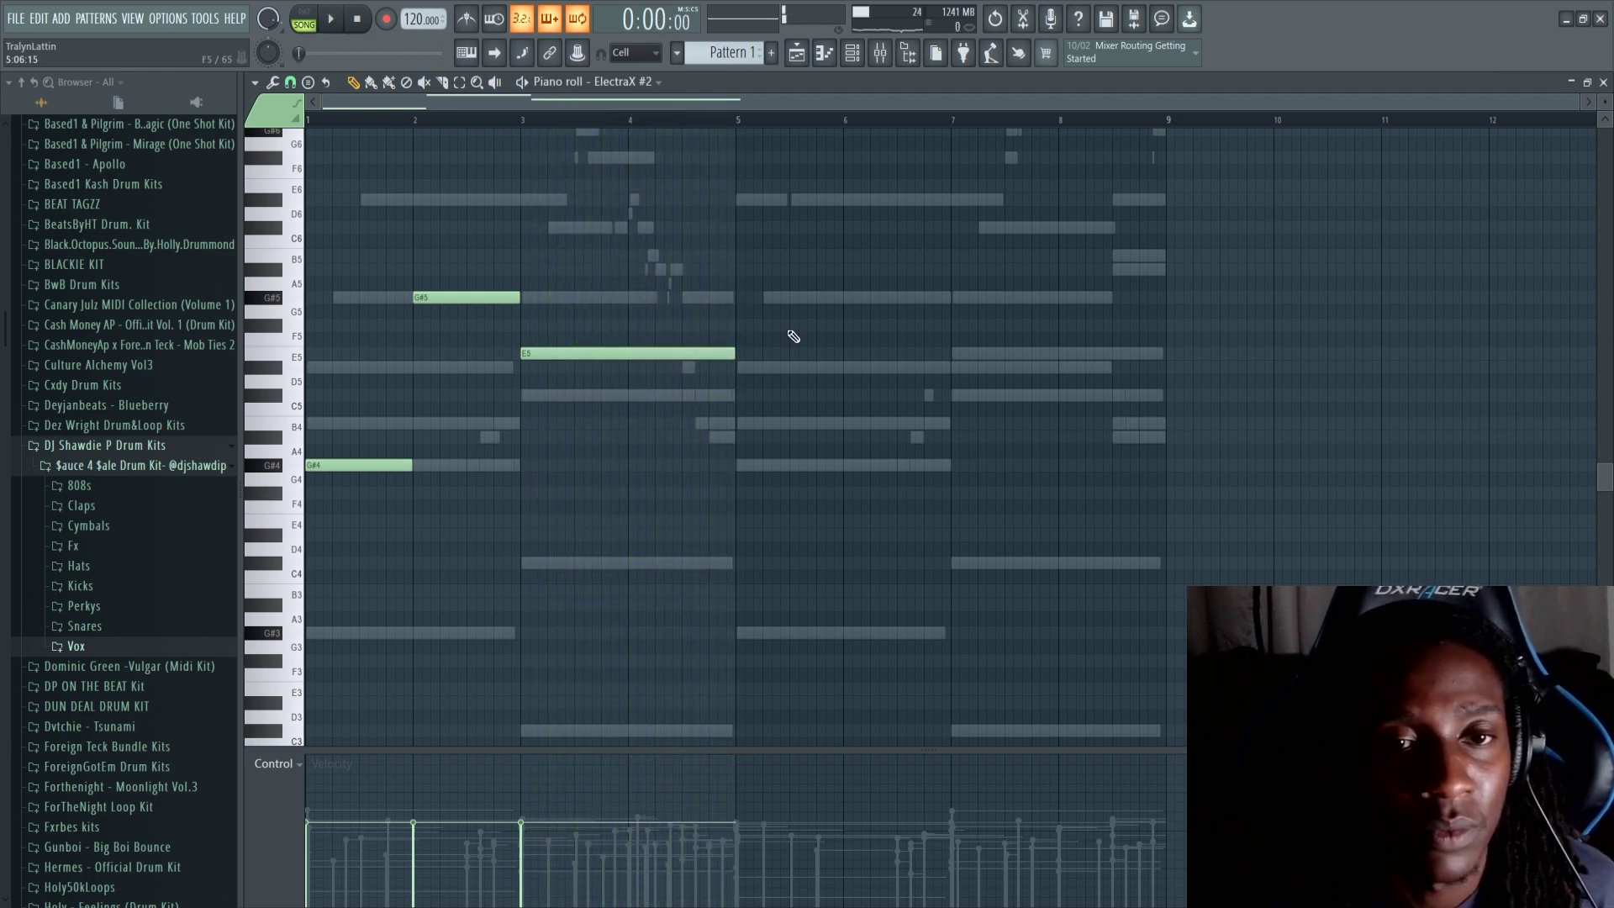
pyautogui.hotkey('ctrl', 'b')
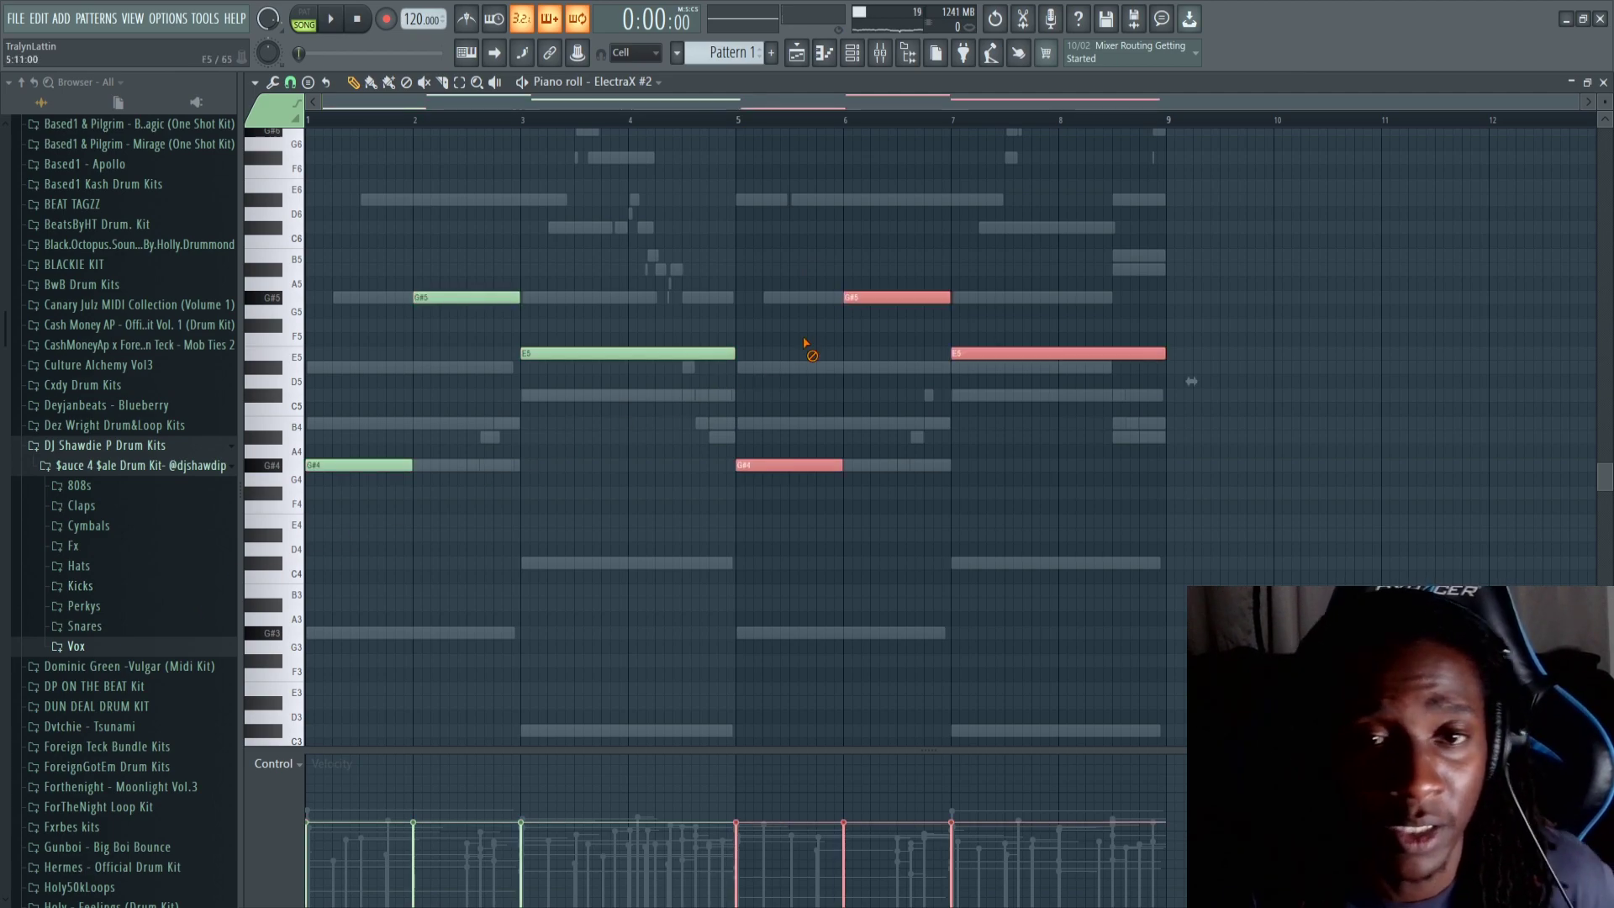
# Add the East ATL Hat sample as a channel in the channel rack and fill every second step with hits.
pyautogui.click(857, 55)
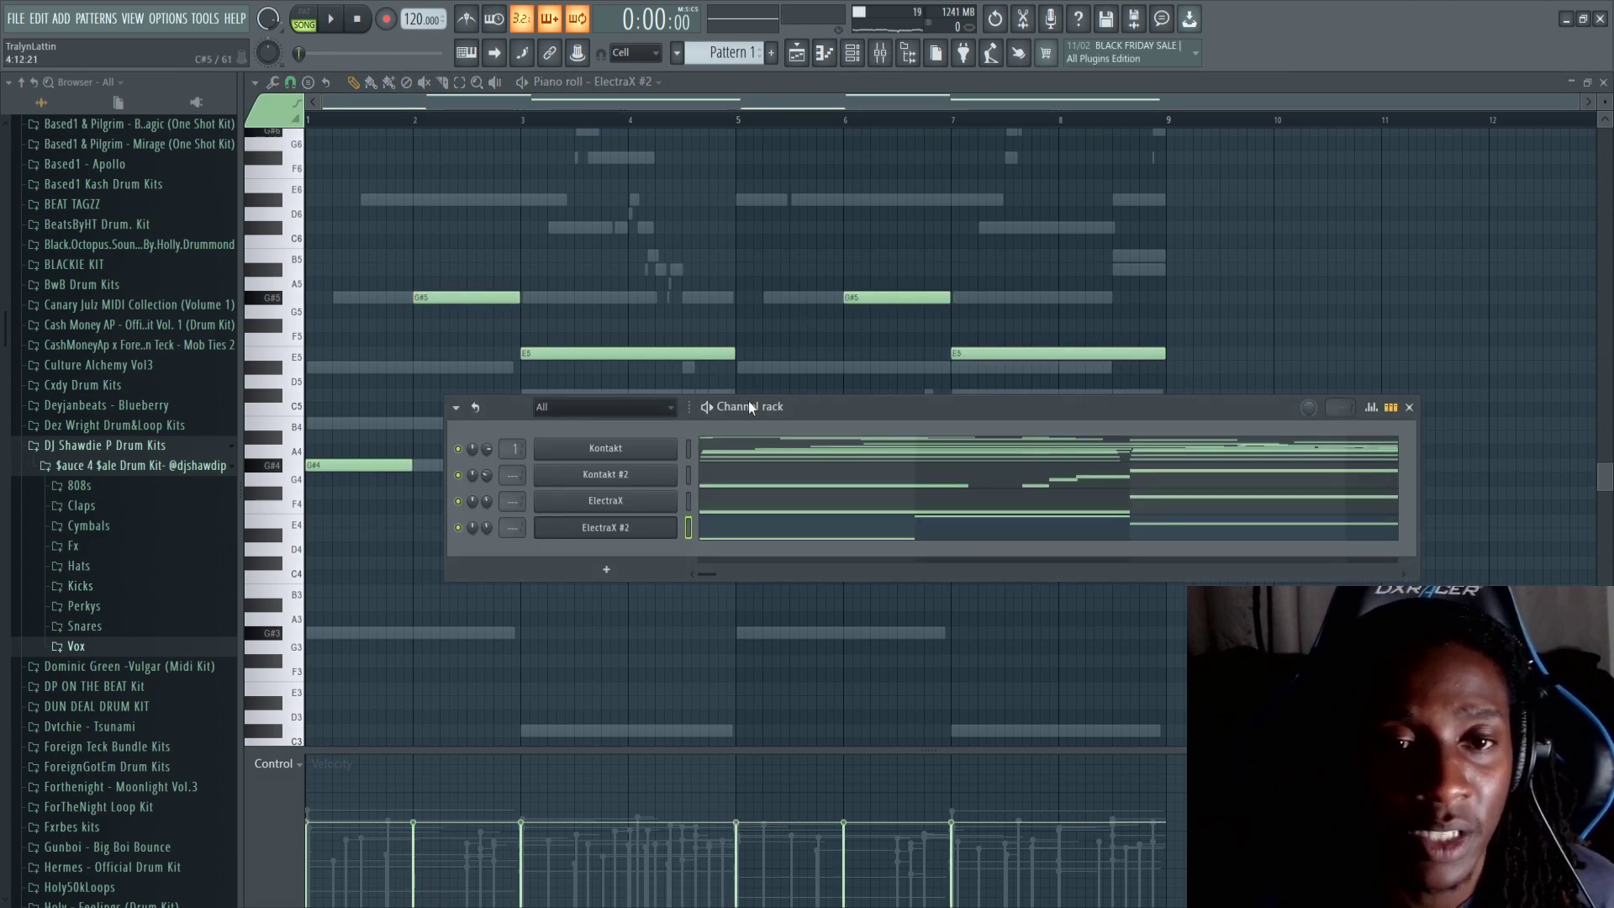
pyautogui.moveTo(739, 401); pyautogui.dragTo(799, 295)
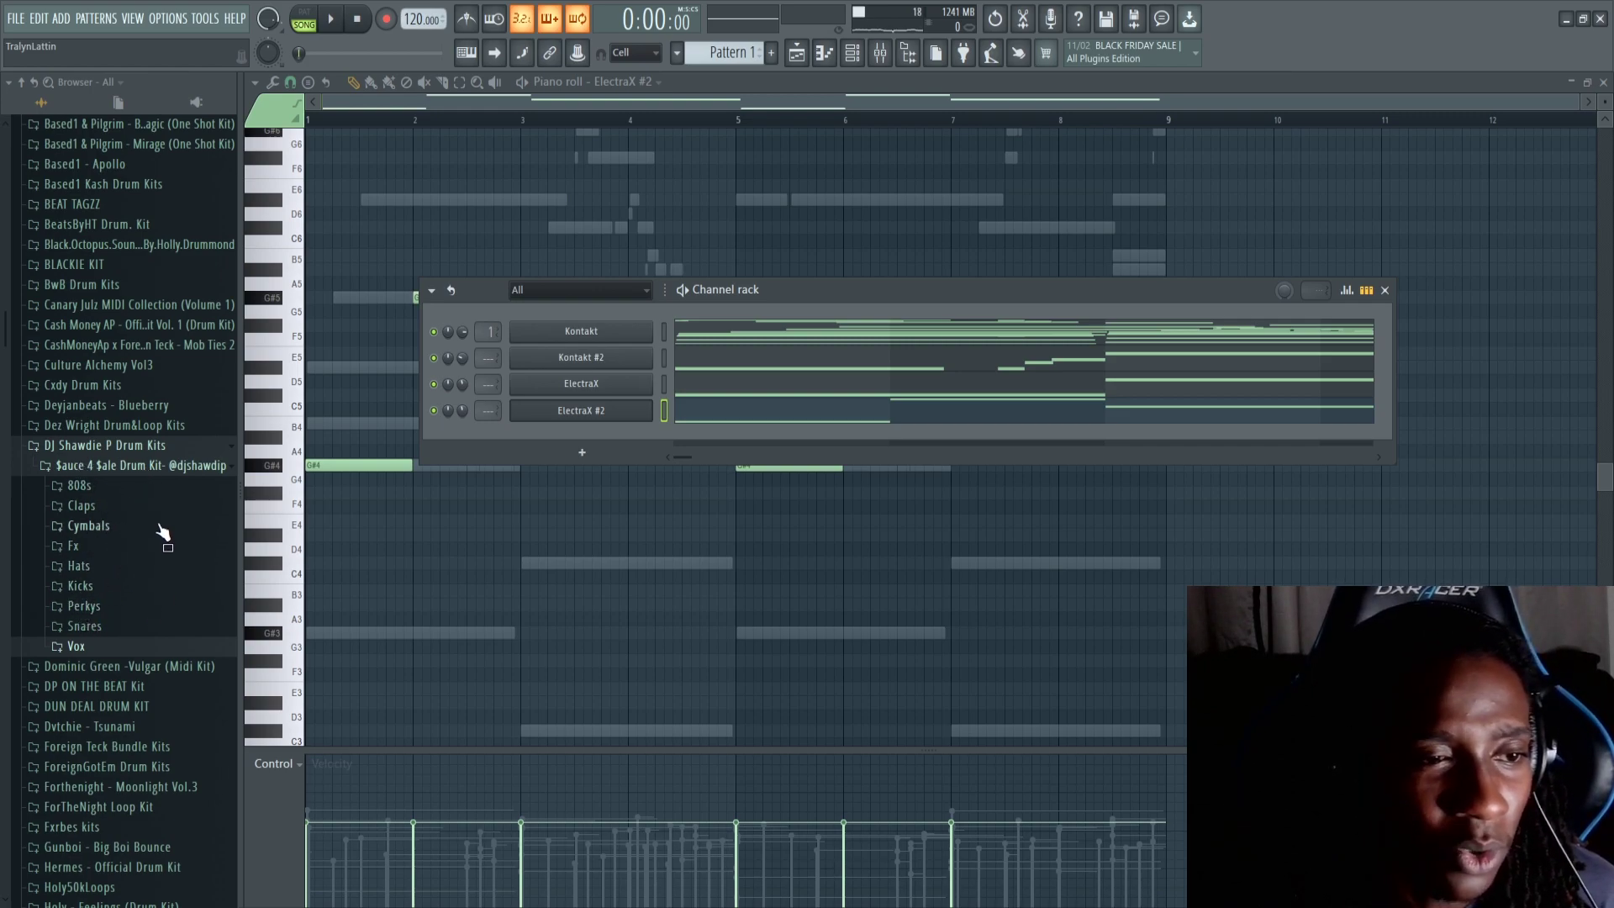
pyautogui.click(93, 568)
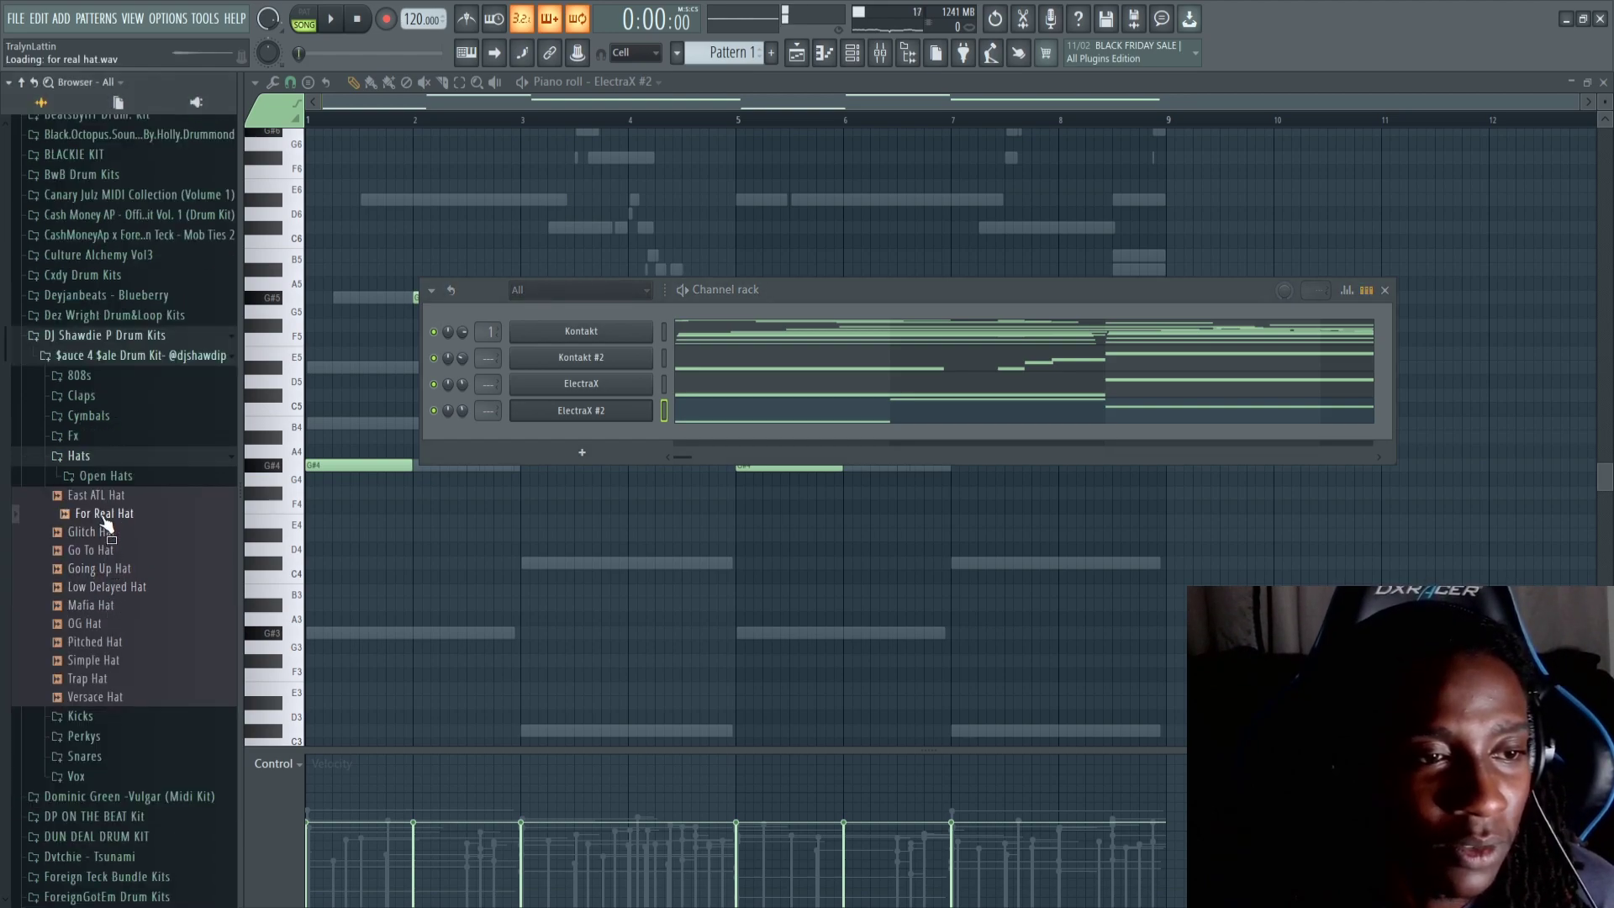
pyautogui.moveTo(606, 429); pyautogui.dragTo(609, 432)
pyautogui.rightClick(613, 435)
pyautogui.click(851, 492)
pyautogui.press('space')
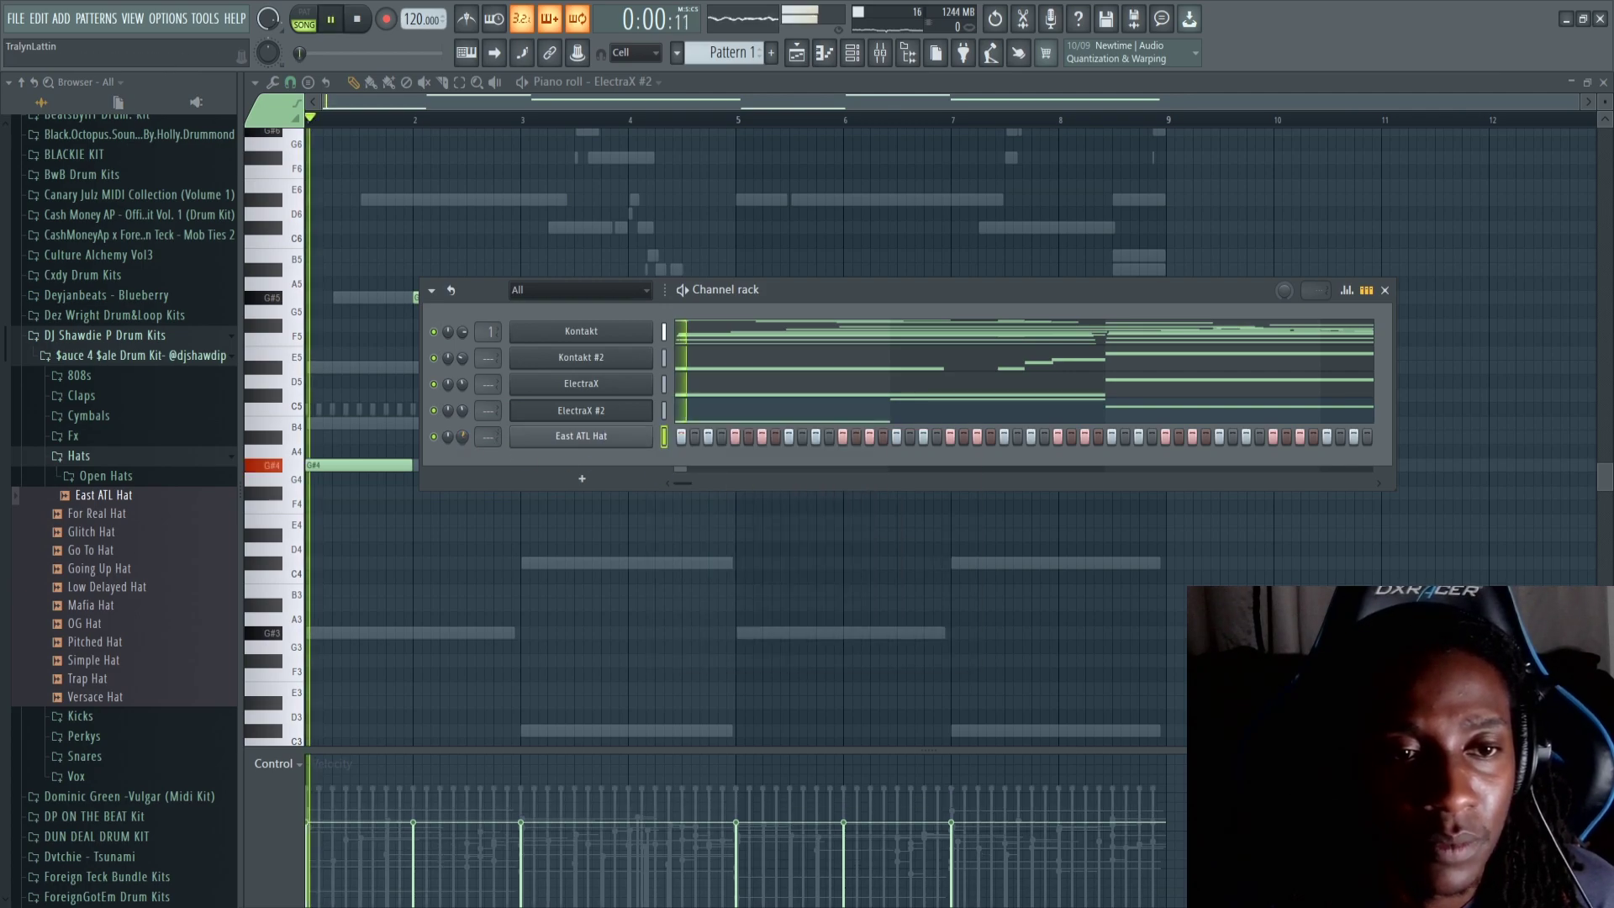
pyautogui.click(581, 435)
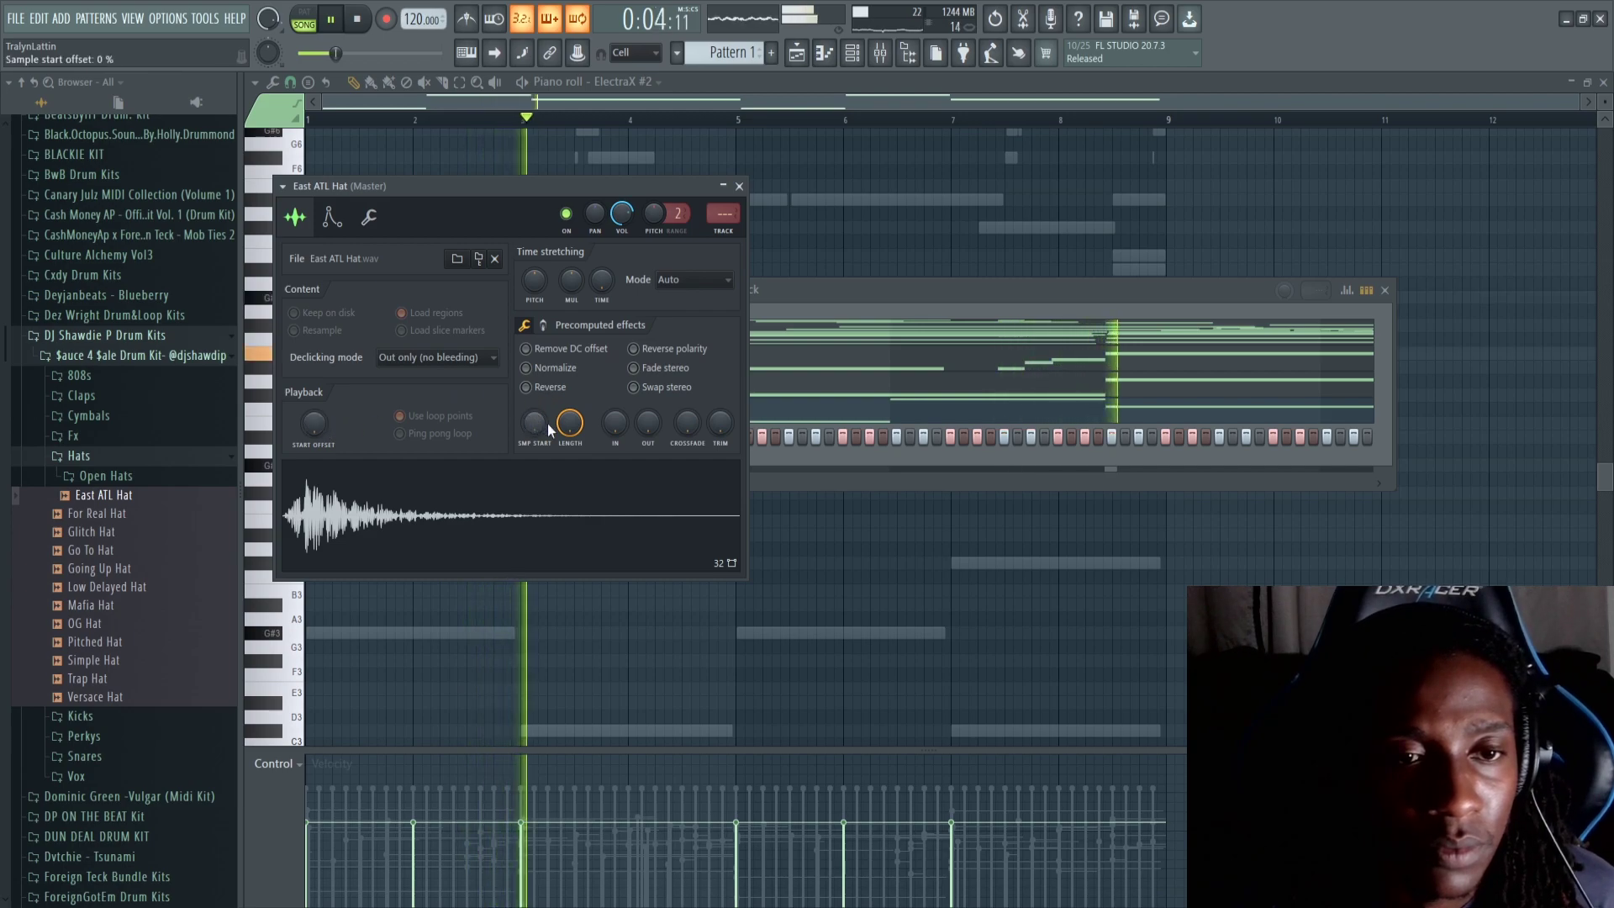
pyautogui.click(739, 187)
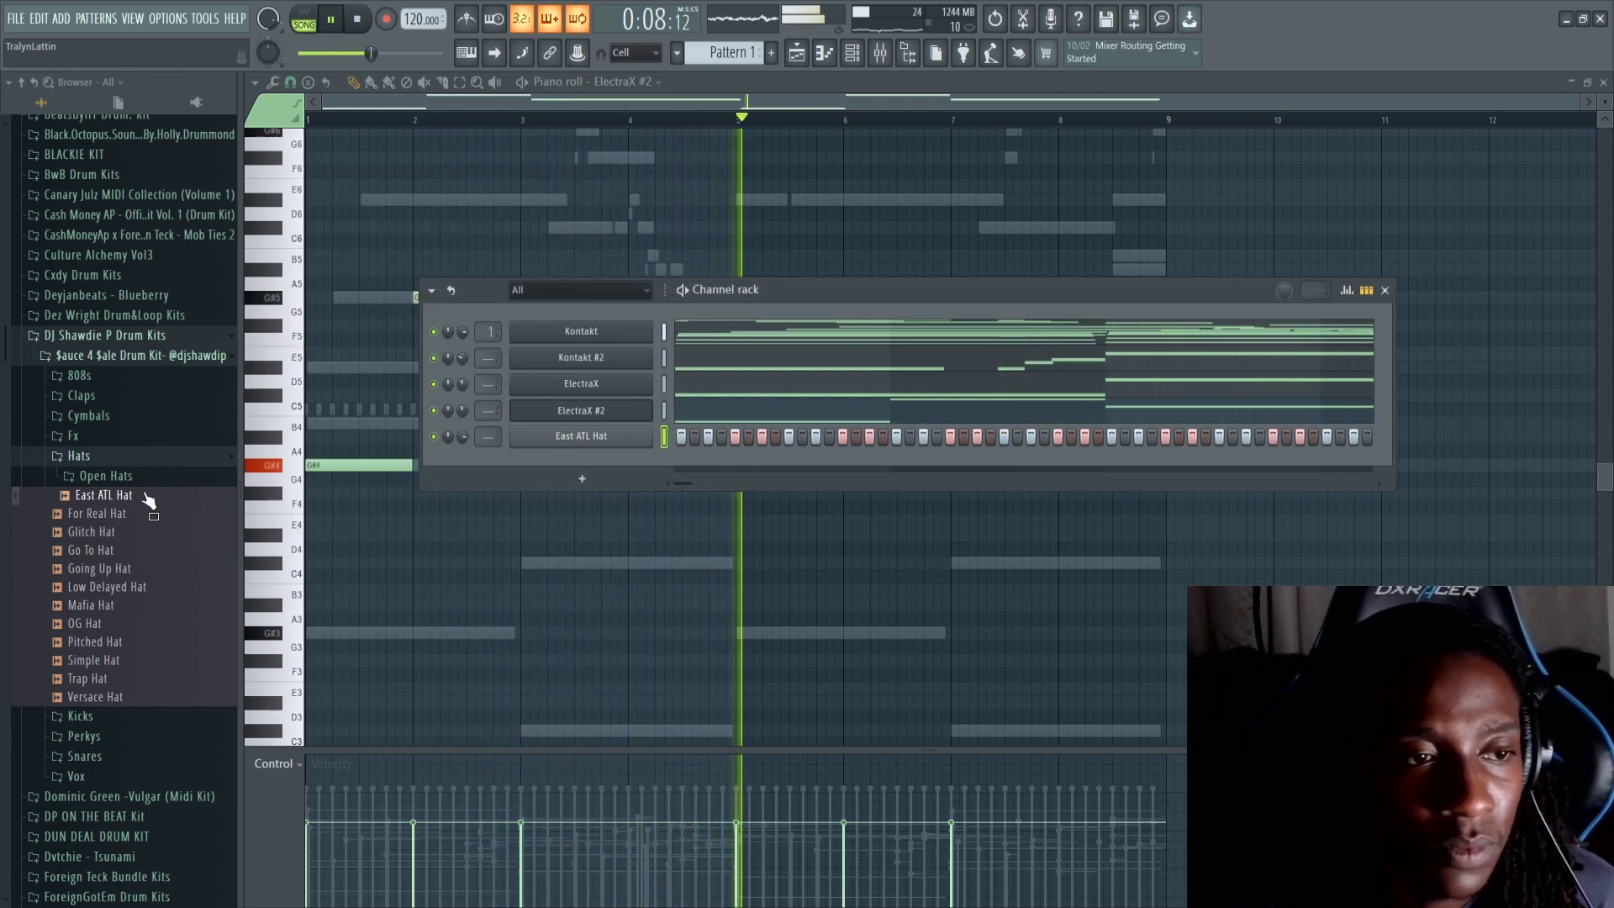
# Add Tiny Crash with a hit on step 1 and Zay Type Clap with hits on steps 9, 25 and 41.
pyautogui.click(84, 456)
pyautogui.click(100, 415)
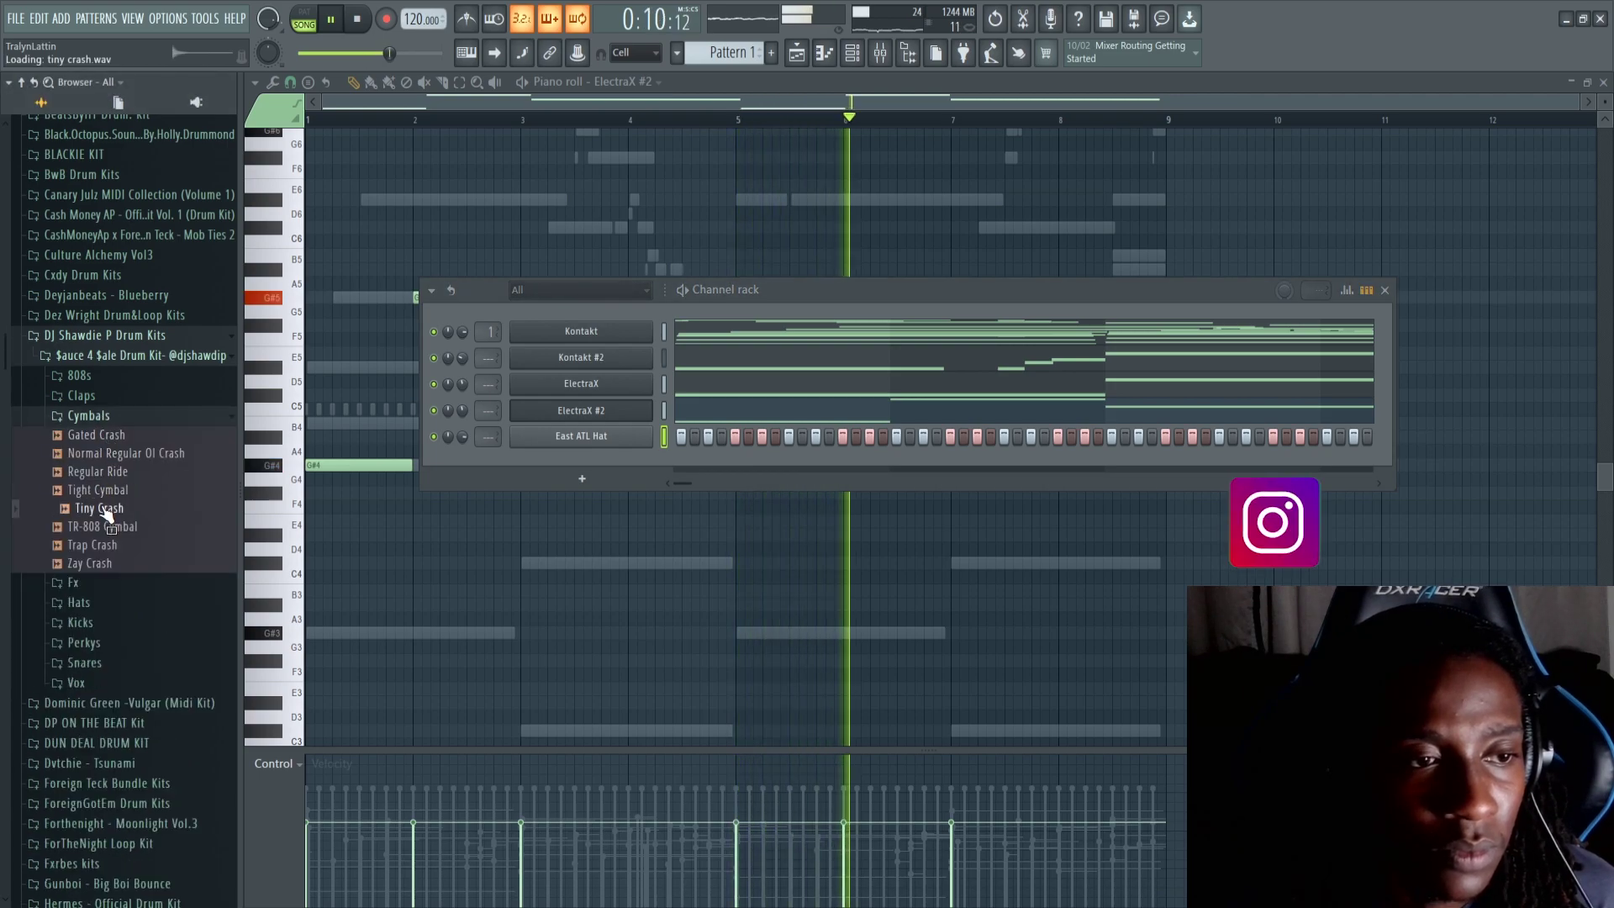
pyautogui.press('space')
pyautogui.moveTo(84, 563); pyautogui.dragTo(91, 572)
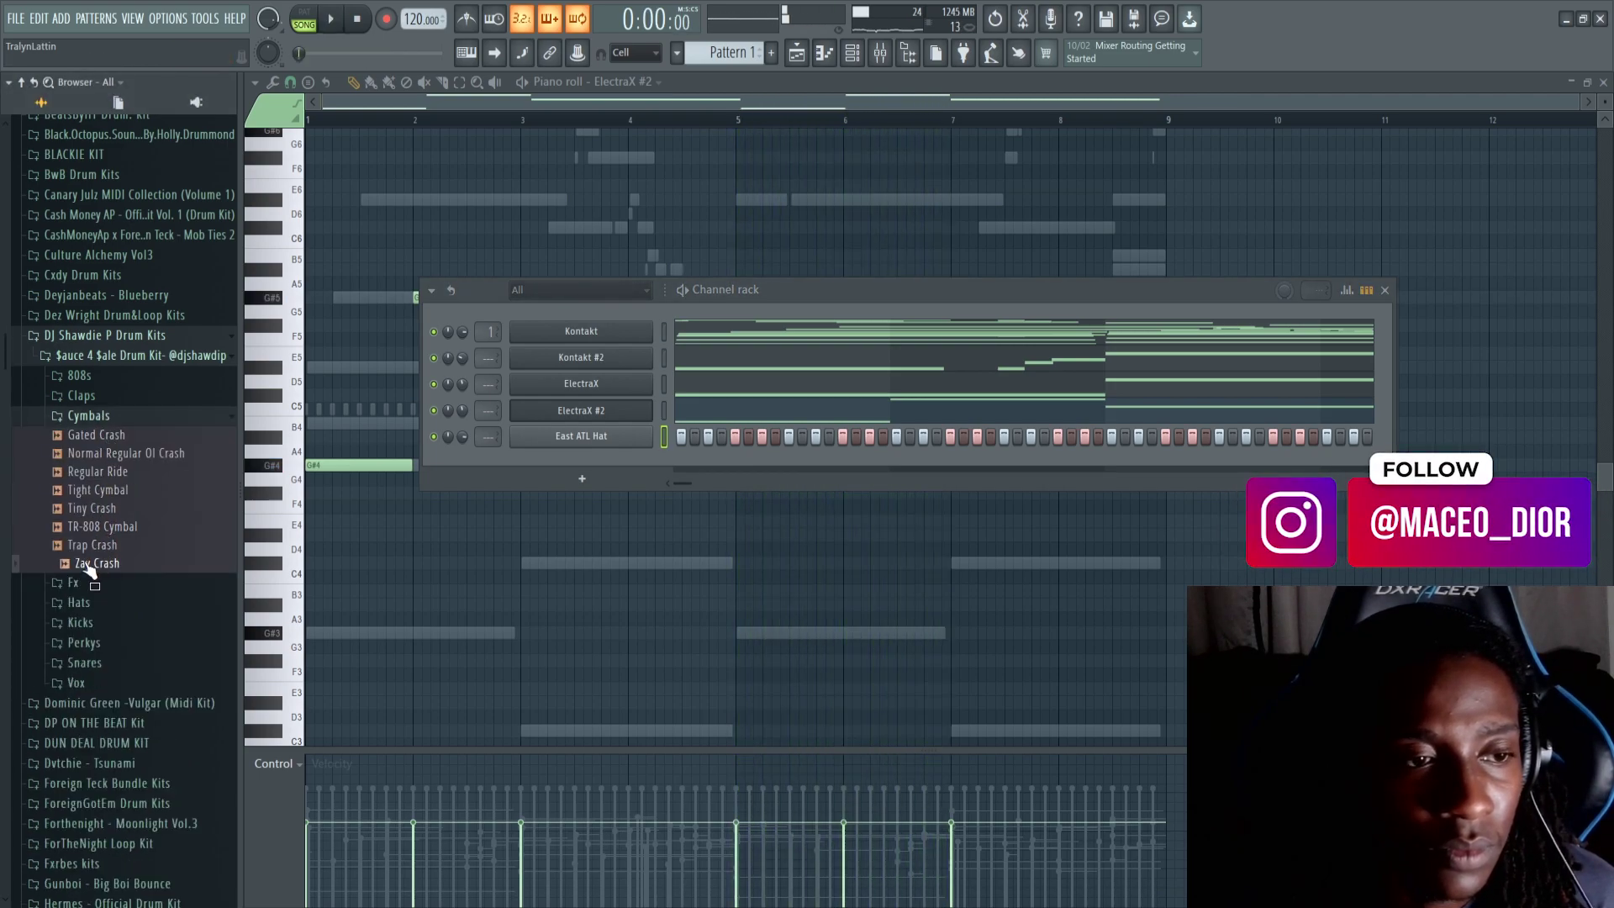
pyautogui.moveTo(569, 464); pyautogui.dragTo(598, 454)
pyautogui.click(82, 395)
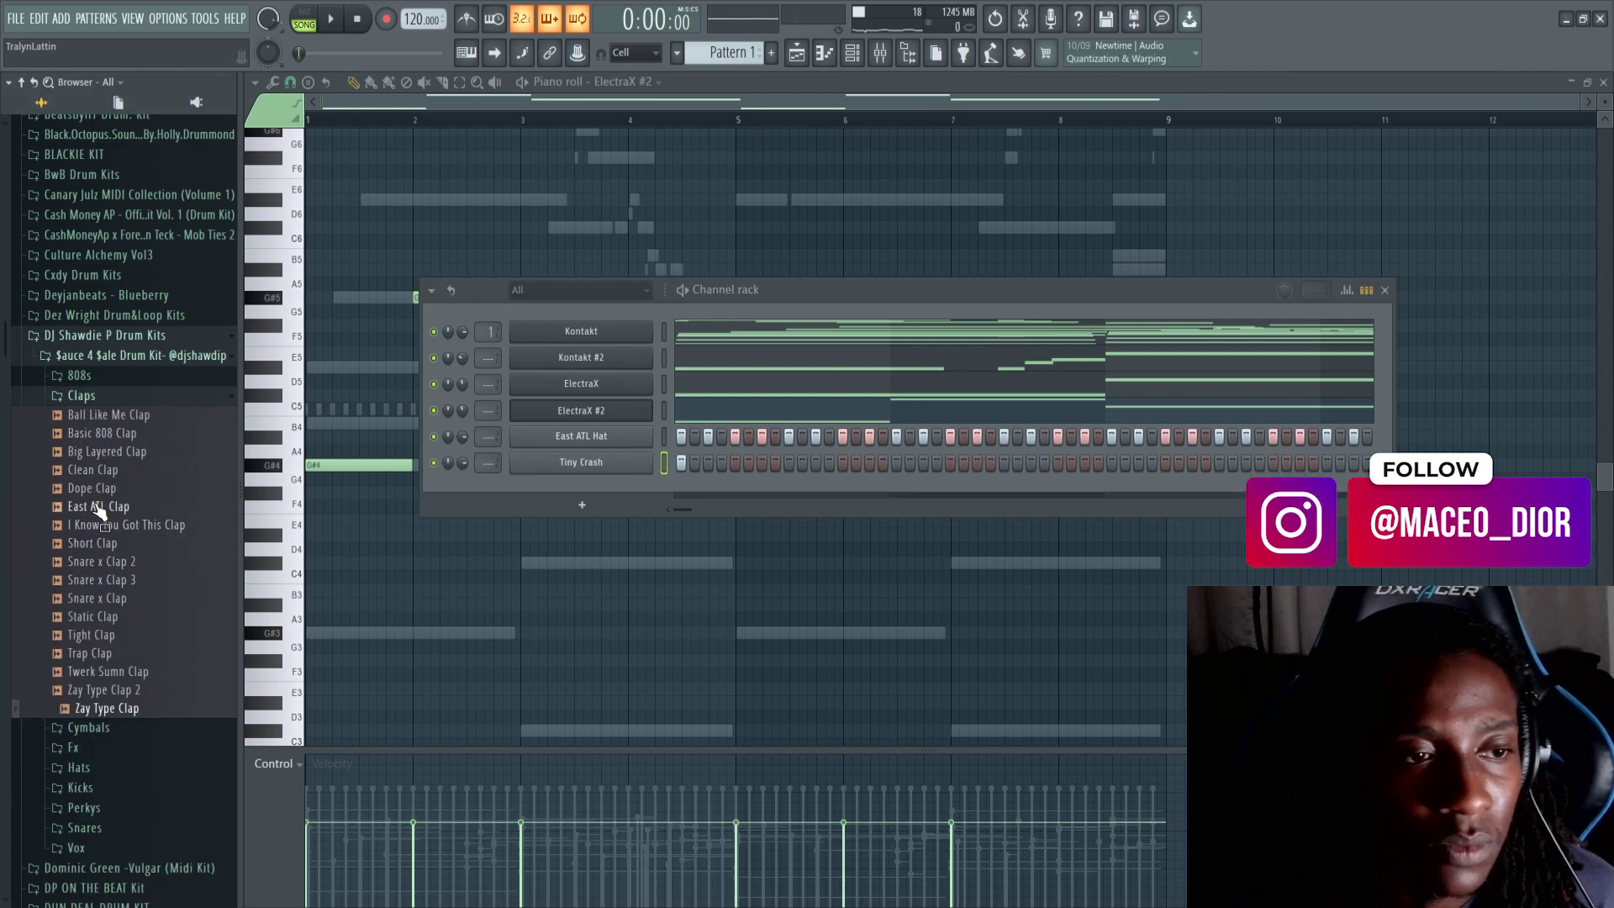
pyautogui.click(92, 710)
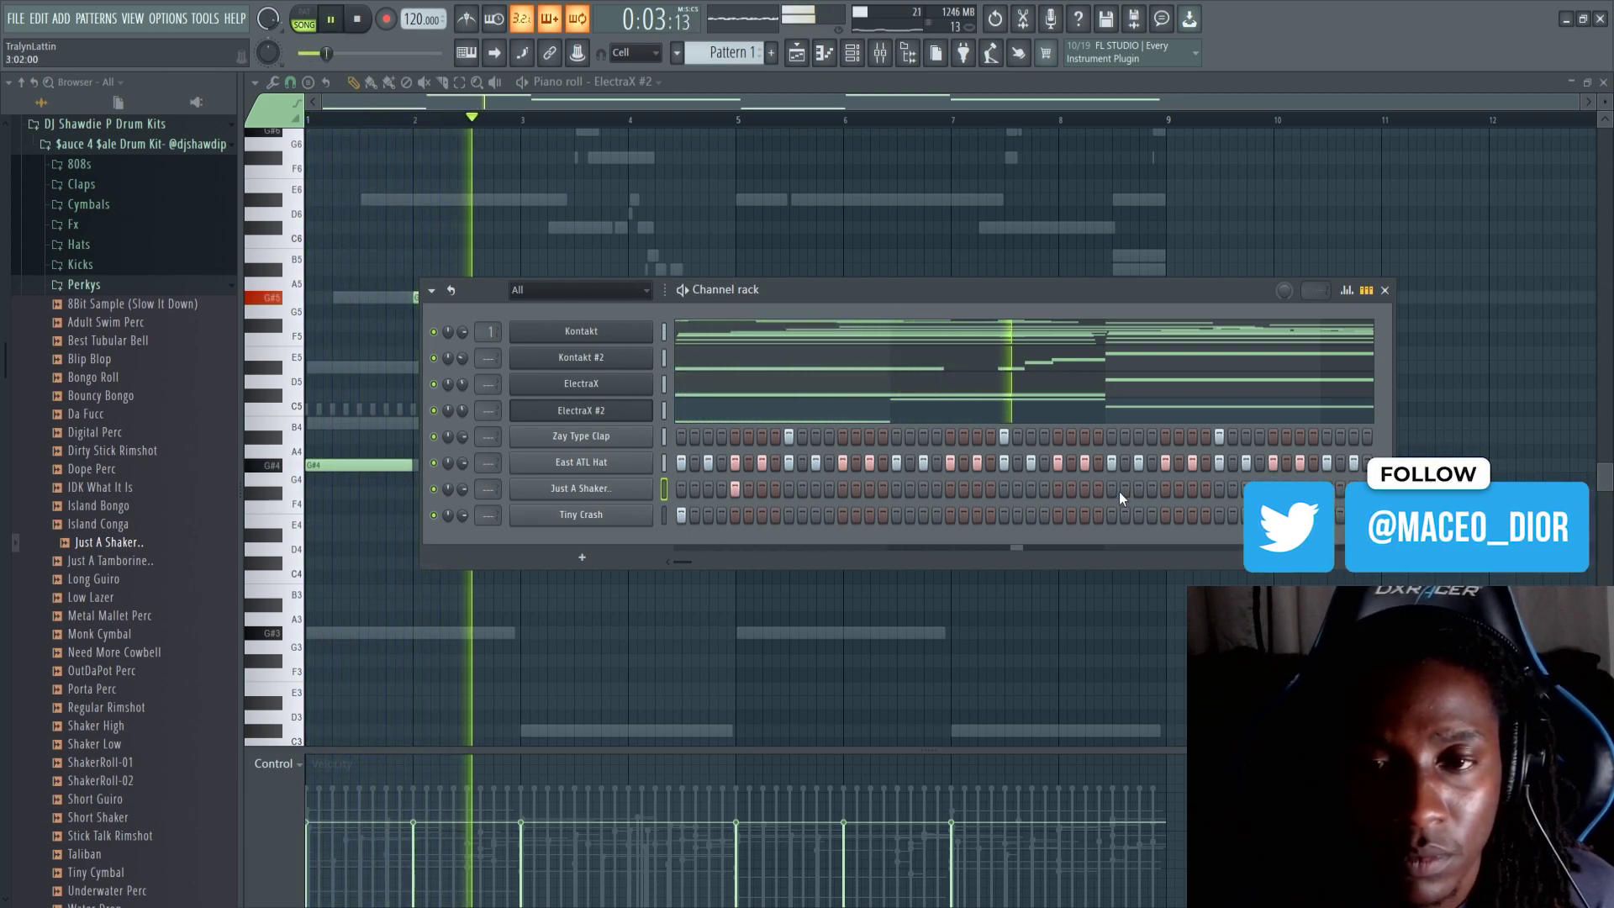
# Place Just A Shaker hits on steps 37 and 39 and duplicate the shaker part into bars 5–8.
pyautogui.click(1165, 488)
pyautogui.click(1192, 488)
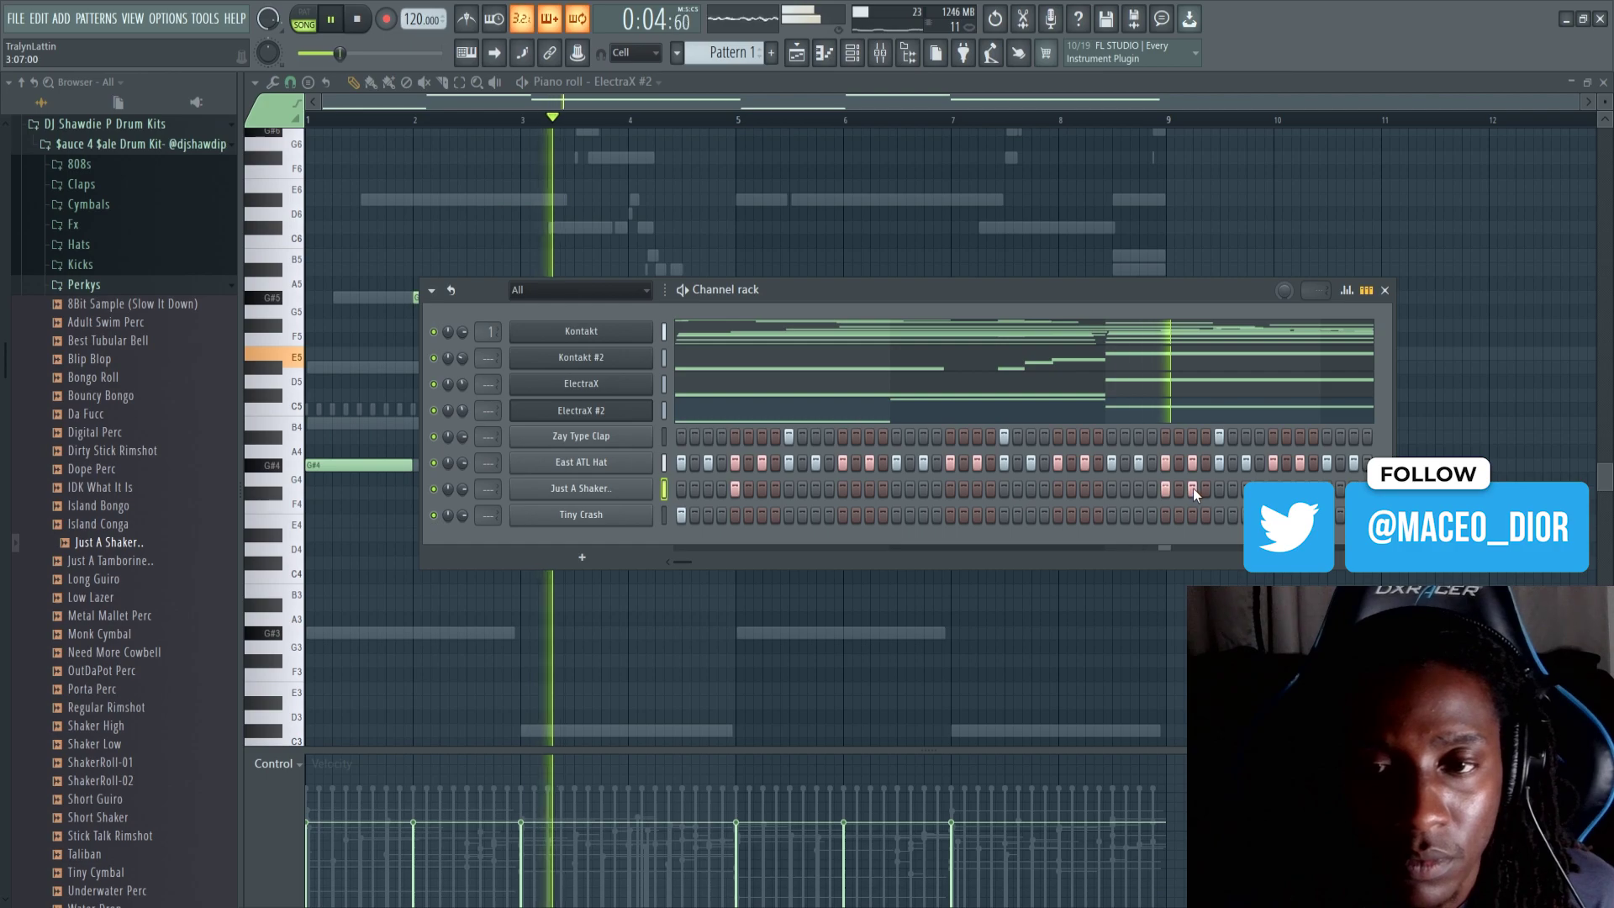
pyautogui.rightClick(656, 486)
pyautogui.click(681, 492)
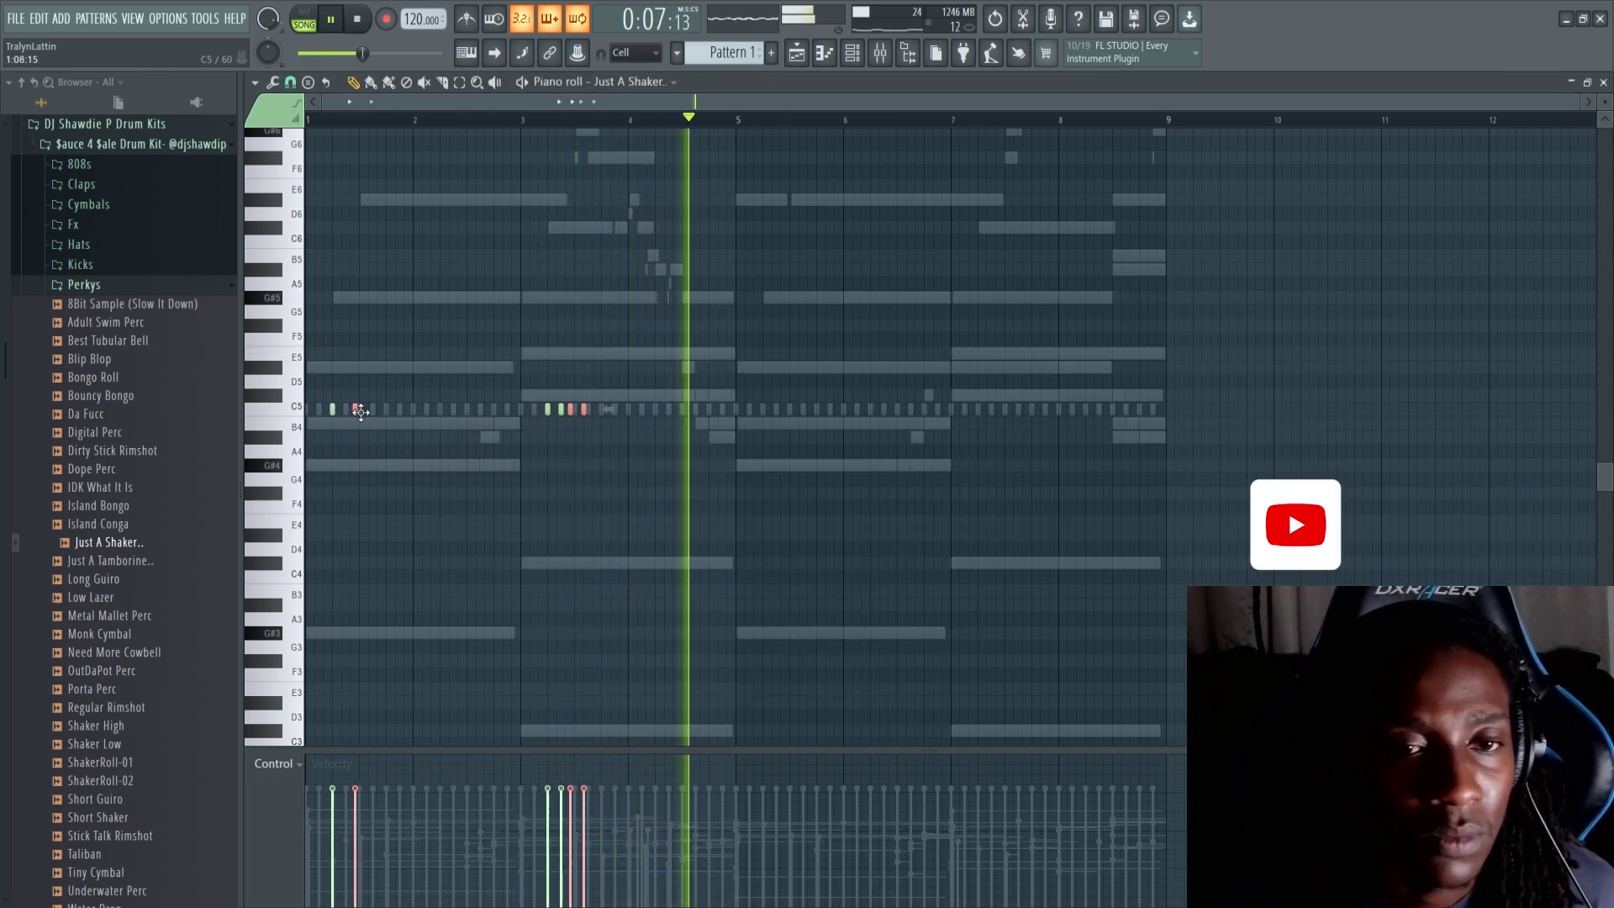
pyautogui.hotkey('ctrl', 'b')
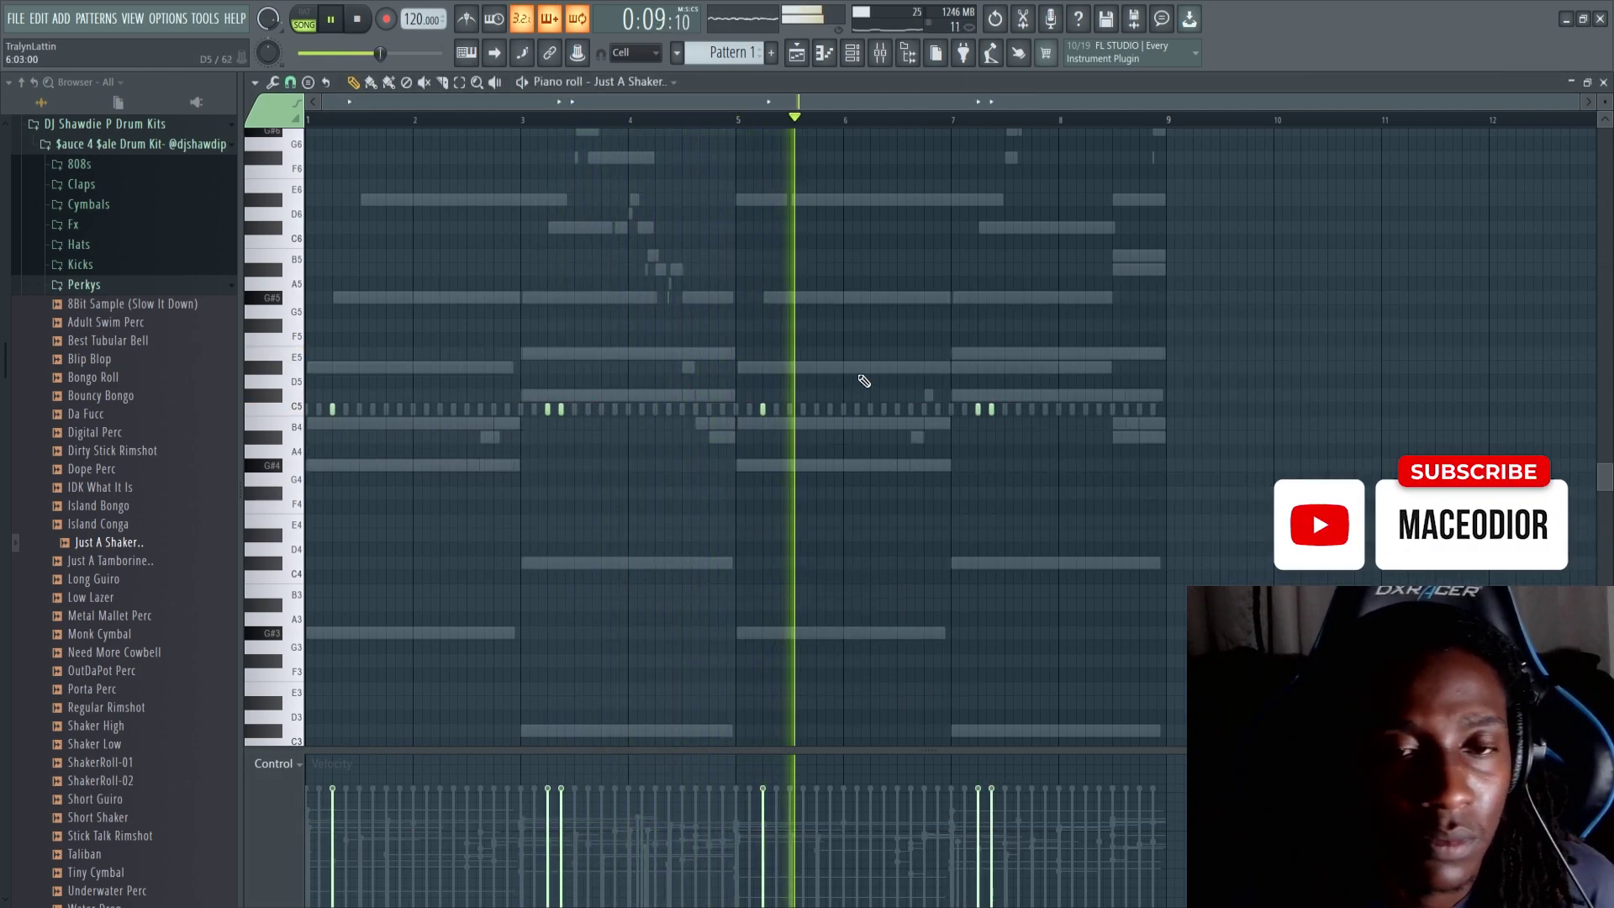
# Add Zay Tom from the Perkys samples as a channel with hits on steps 21 and 23.
pyautogui.press('F6')
pyautogui.scroll(-3, 107, 499)
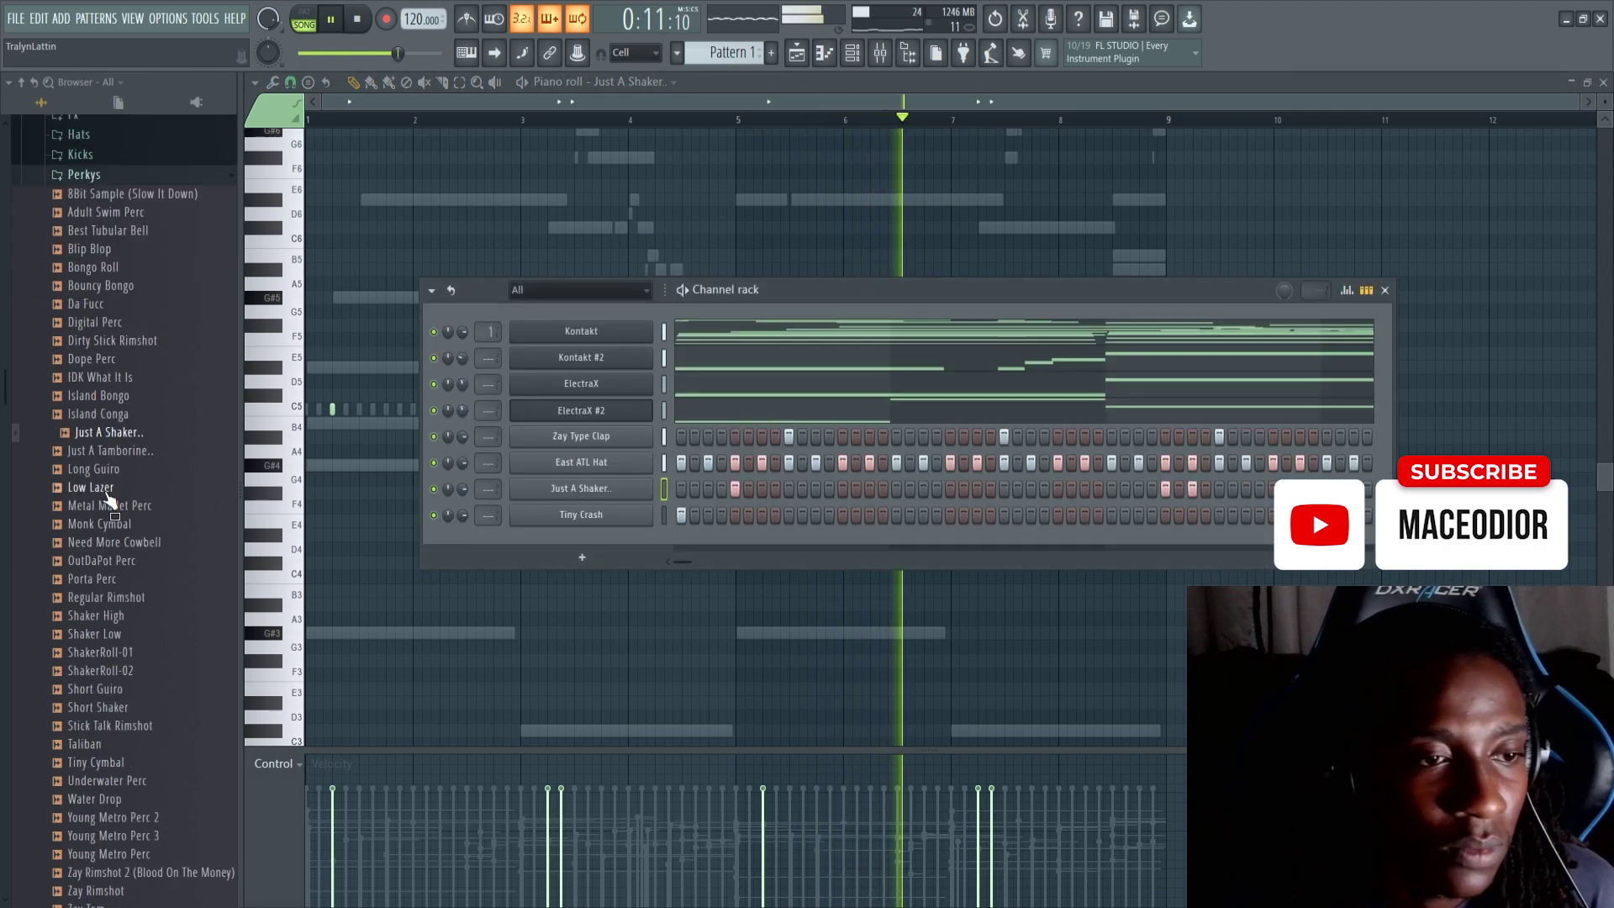
pyautogui.scroll(-3, 107, 521)
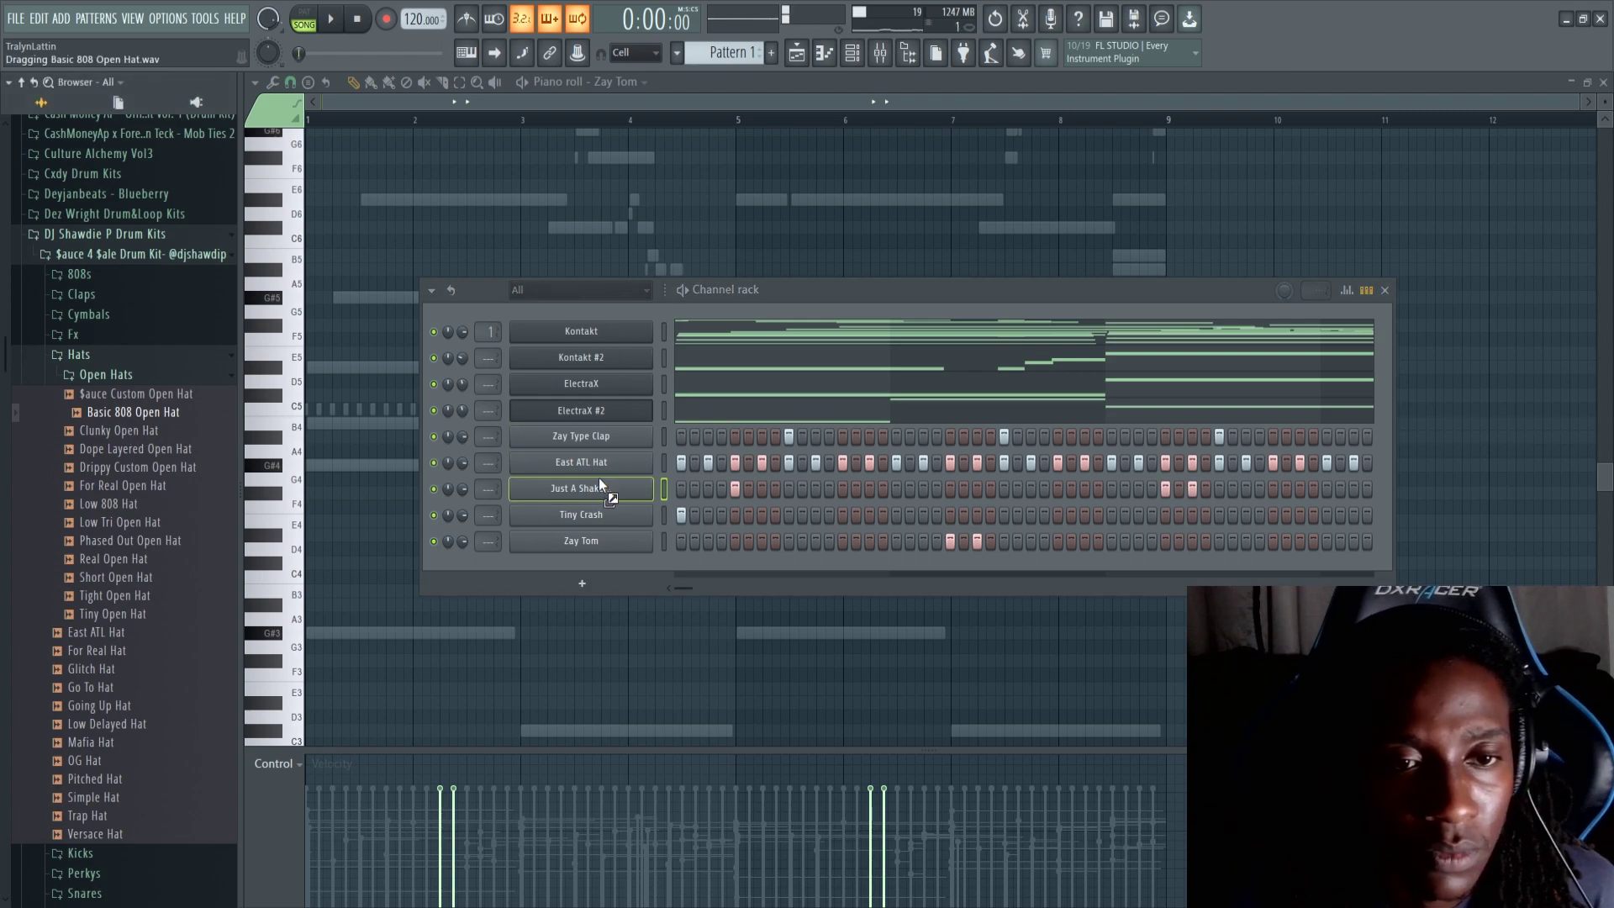
# Add Basic 808 Open Hat below the shaker with loop points enabled, and place hits on steps 13 and 45.
pyautogui.moveTo(599, 478); pyautogui.dragTo(599, 502)
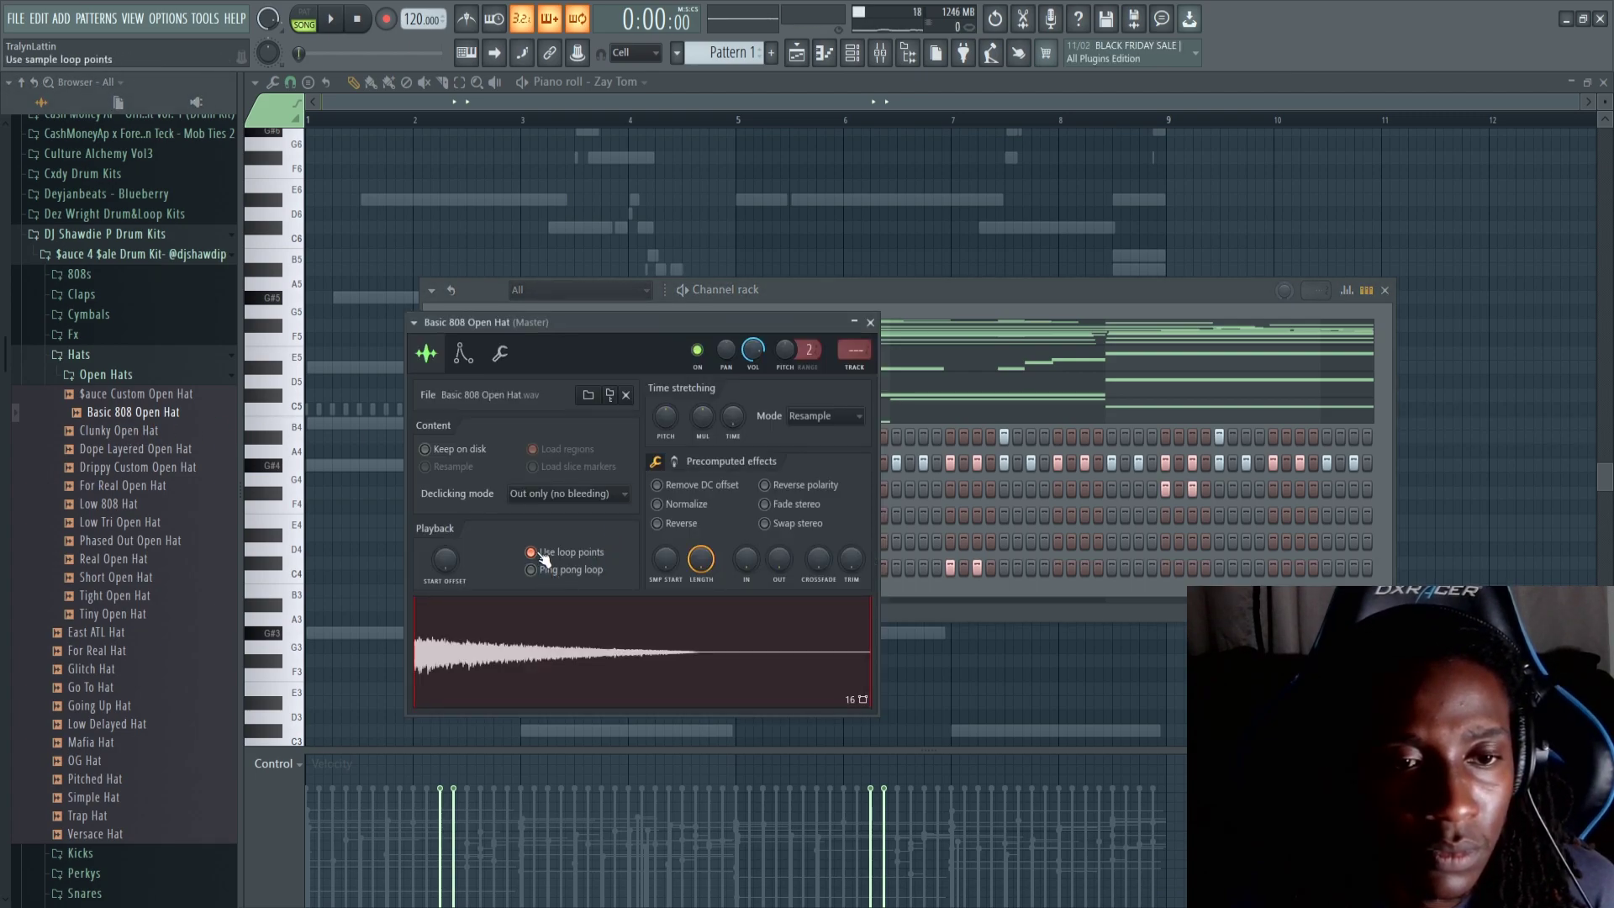
pyautogui.click(870, 323)
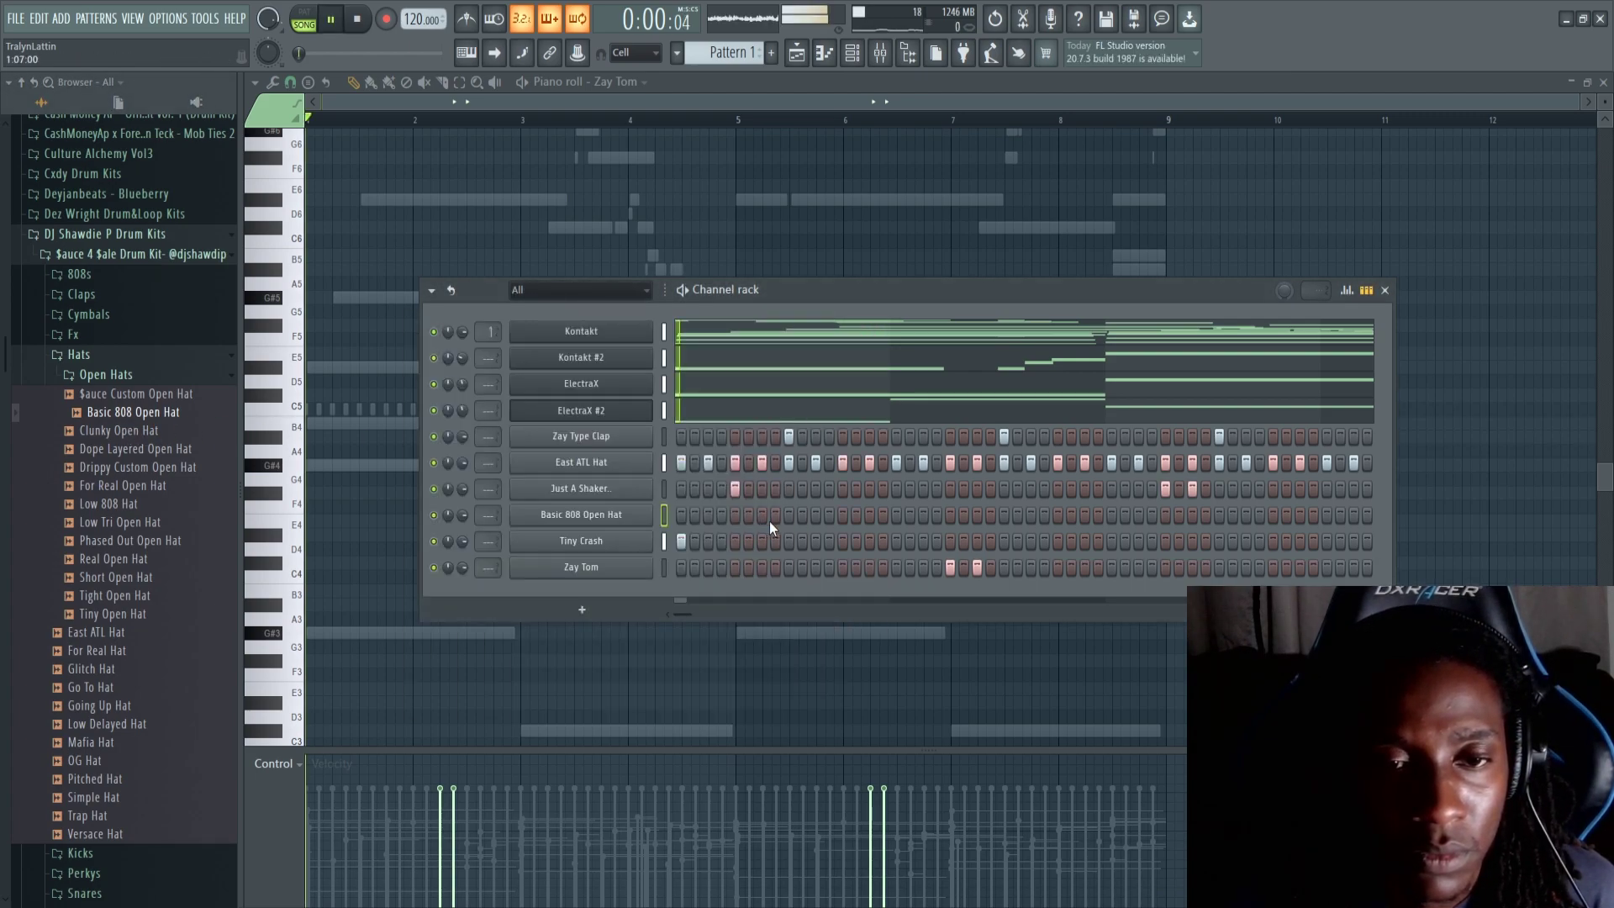
pyautogui.click(842, 516)
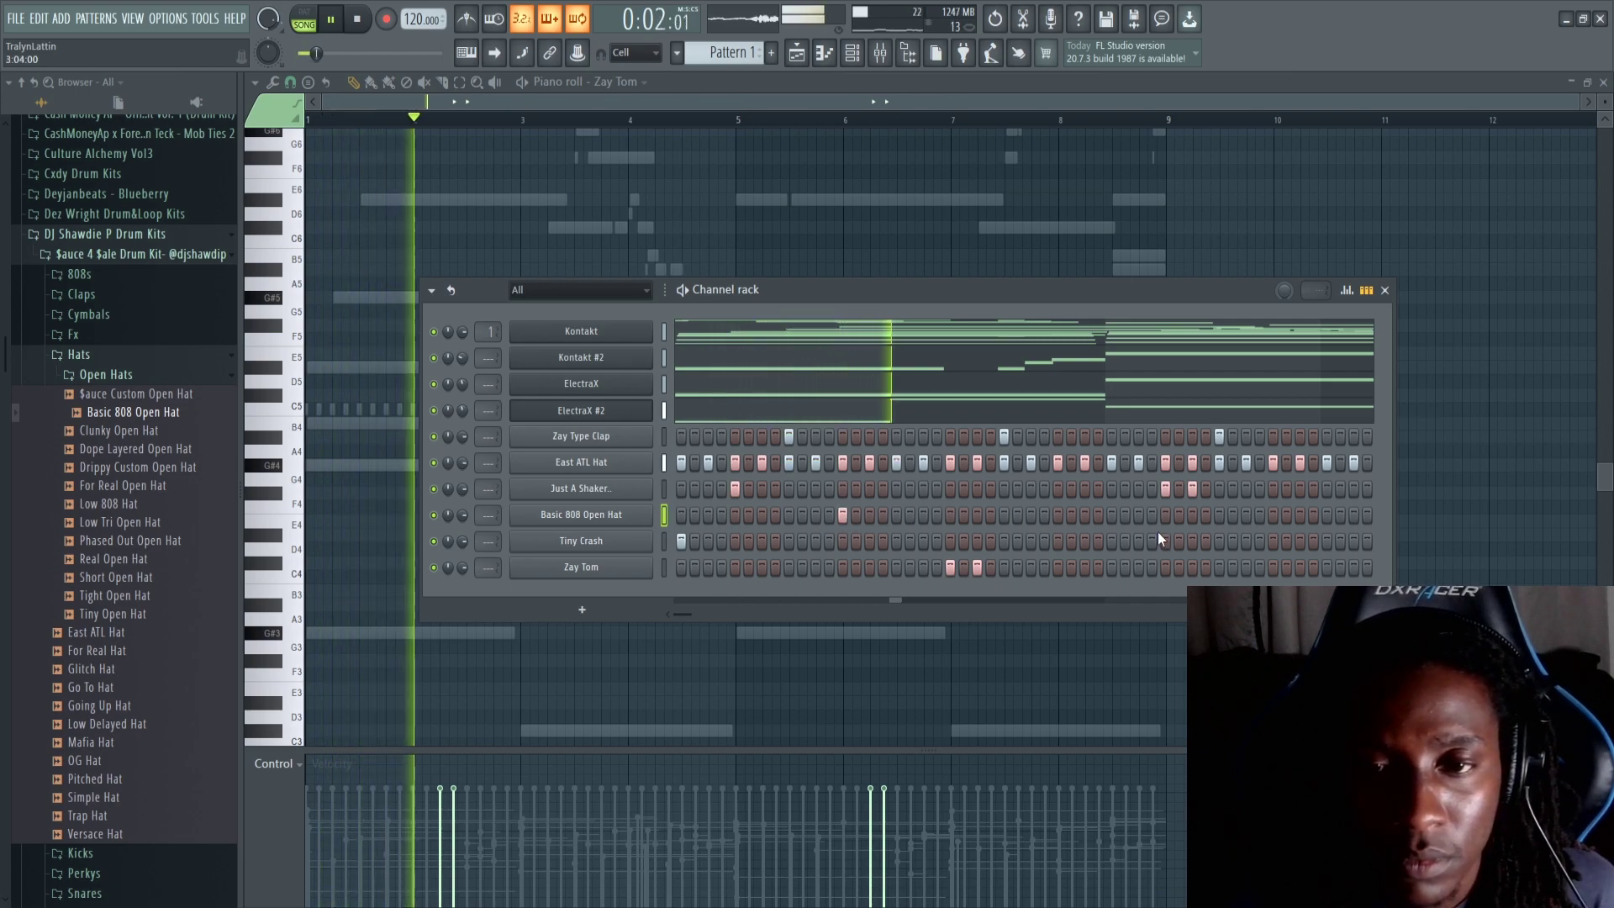
pyautogui.click(1273, 517)
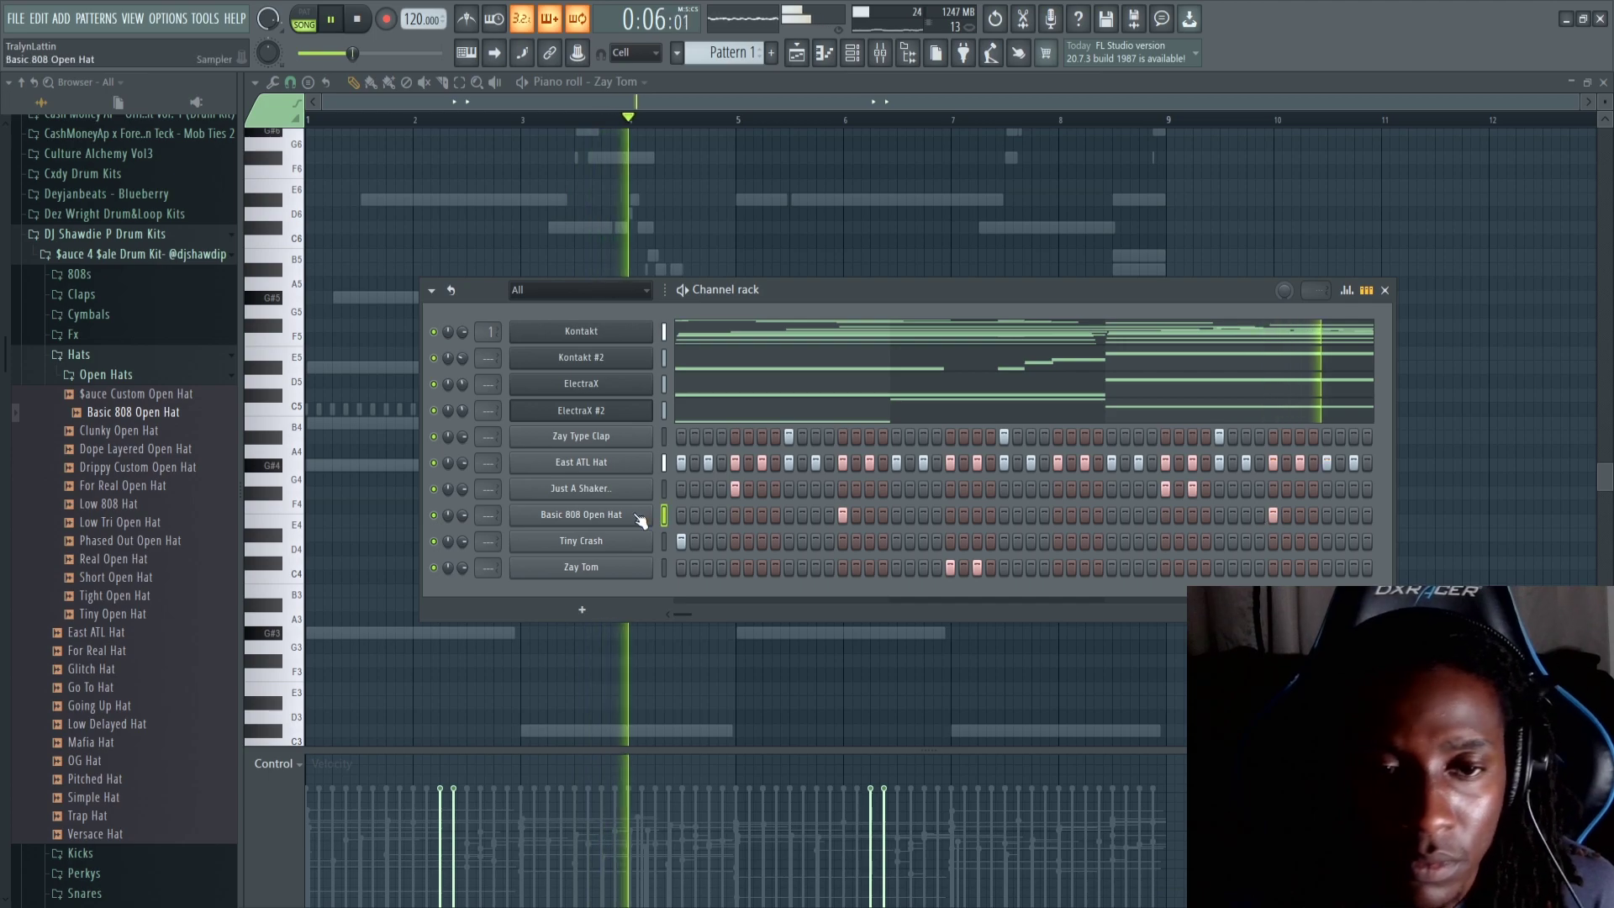
# Duplicate the Basic 808 Open Hat hits into bars 5–8 in its piano roll and return to the channel rack.
pyautogui.rightClick(646, 516)
pyautogui.click(692, 517)
pyautogui.moveTo(387, 413); pyautogui.dragTo(817, 413)
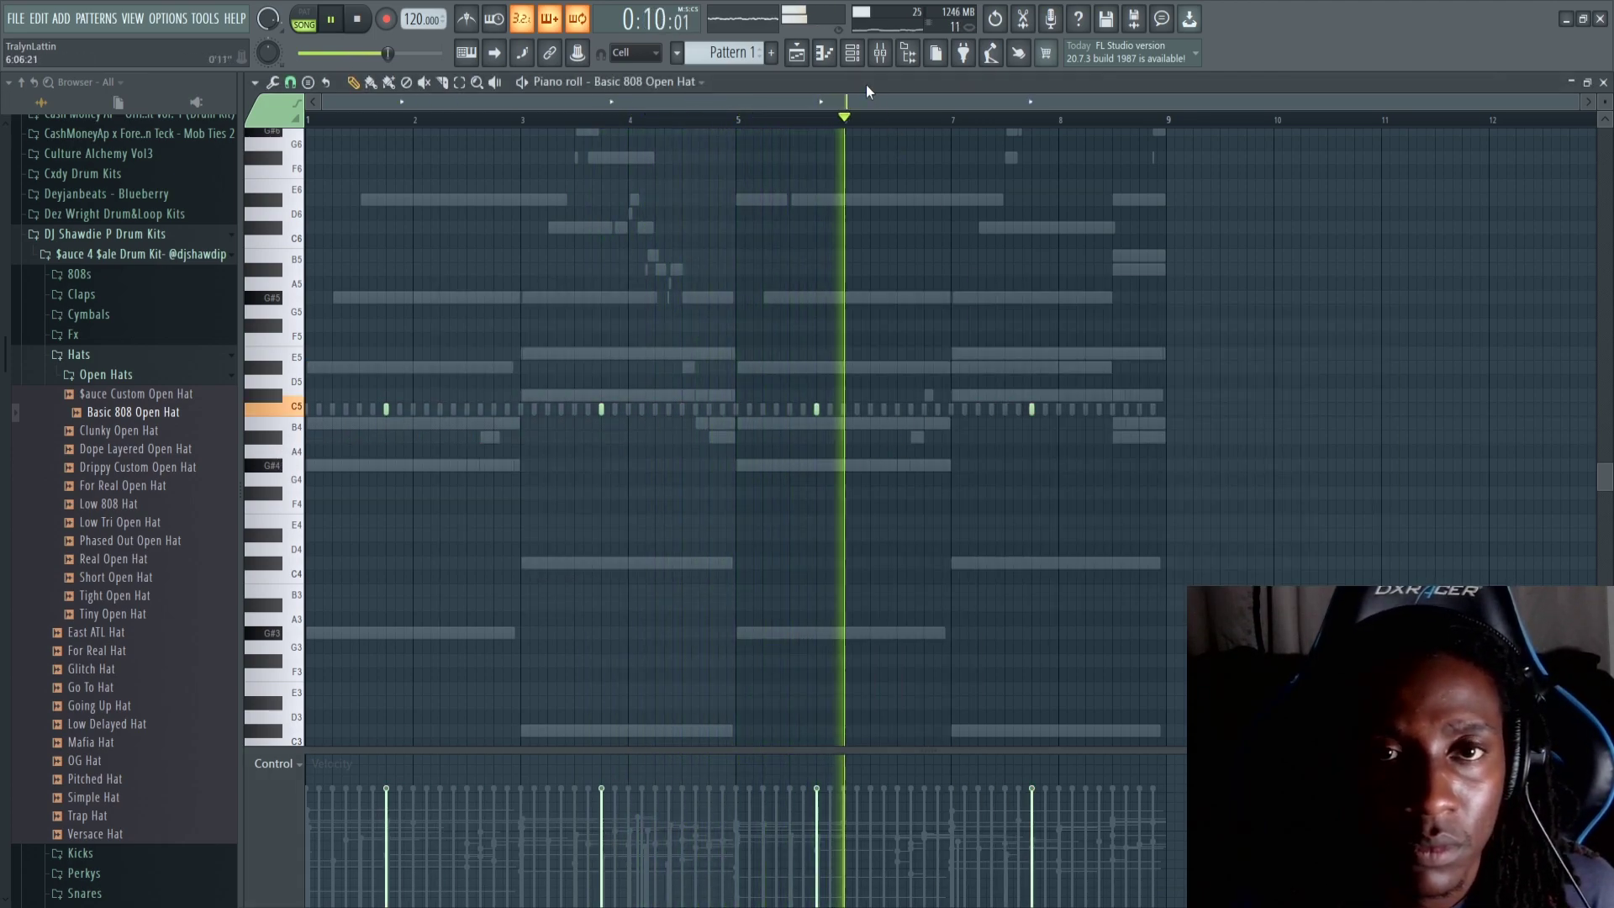
pyautogui.click(852, 53)
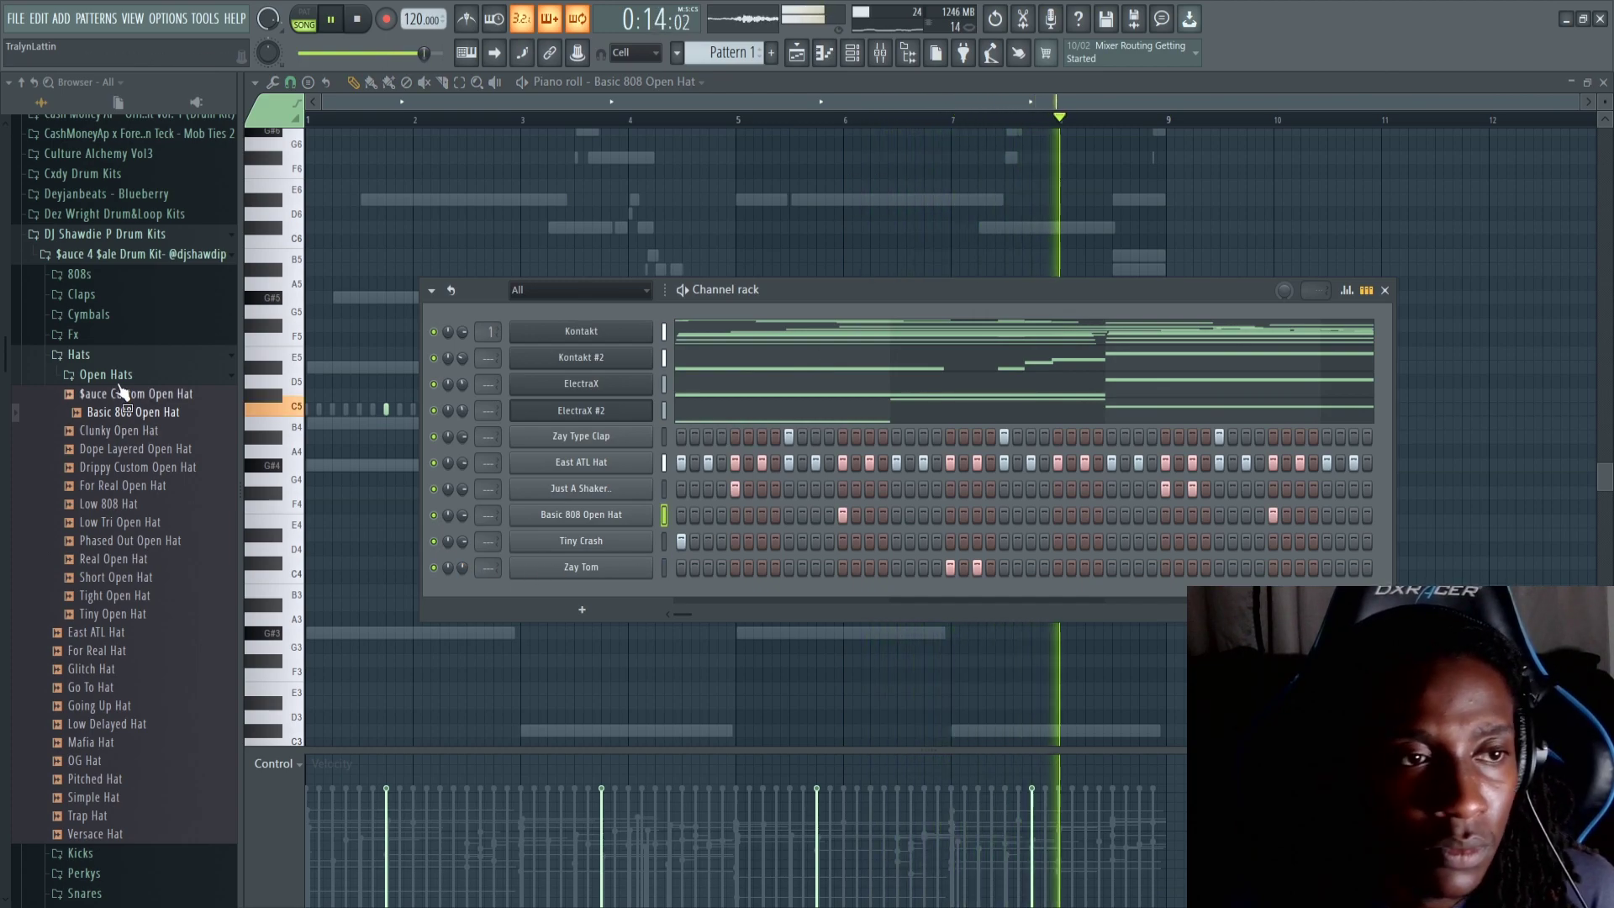
# Add Zay Roll Snare as a channel below the clap and turn on Normalize for the sample.
pyautogui.click(109, 357)
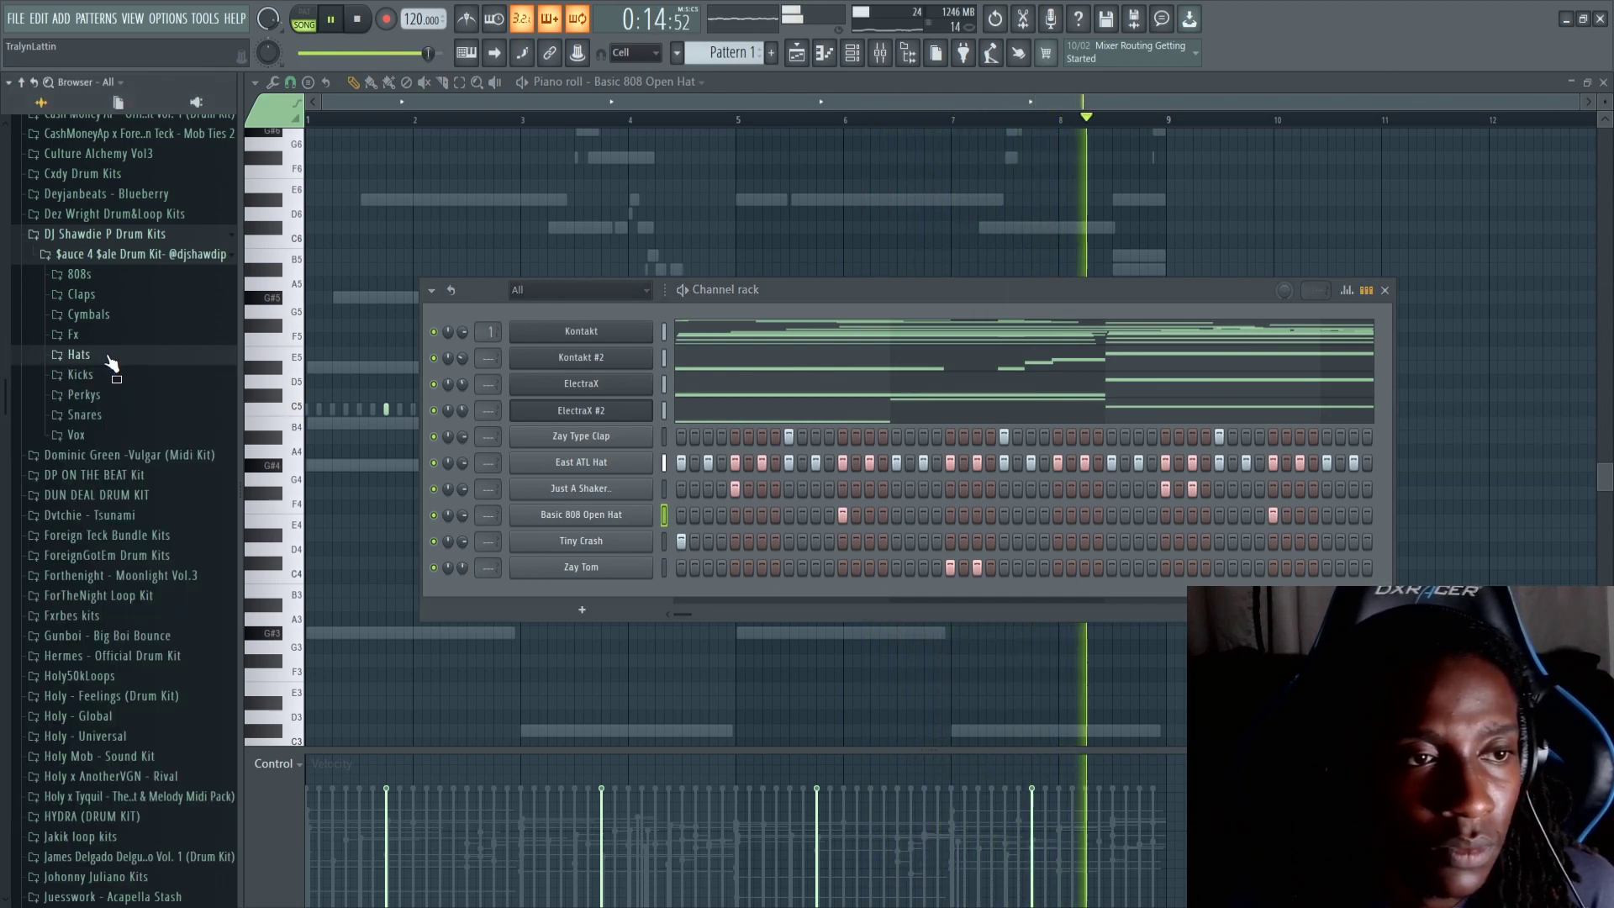
pyautogui.click(93, 416)
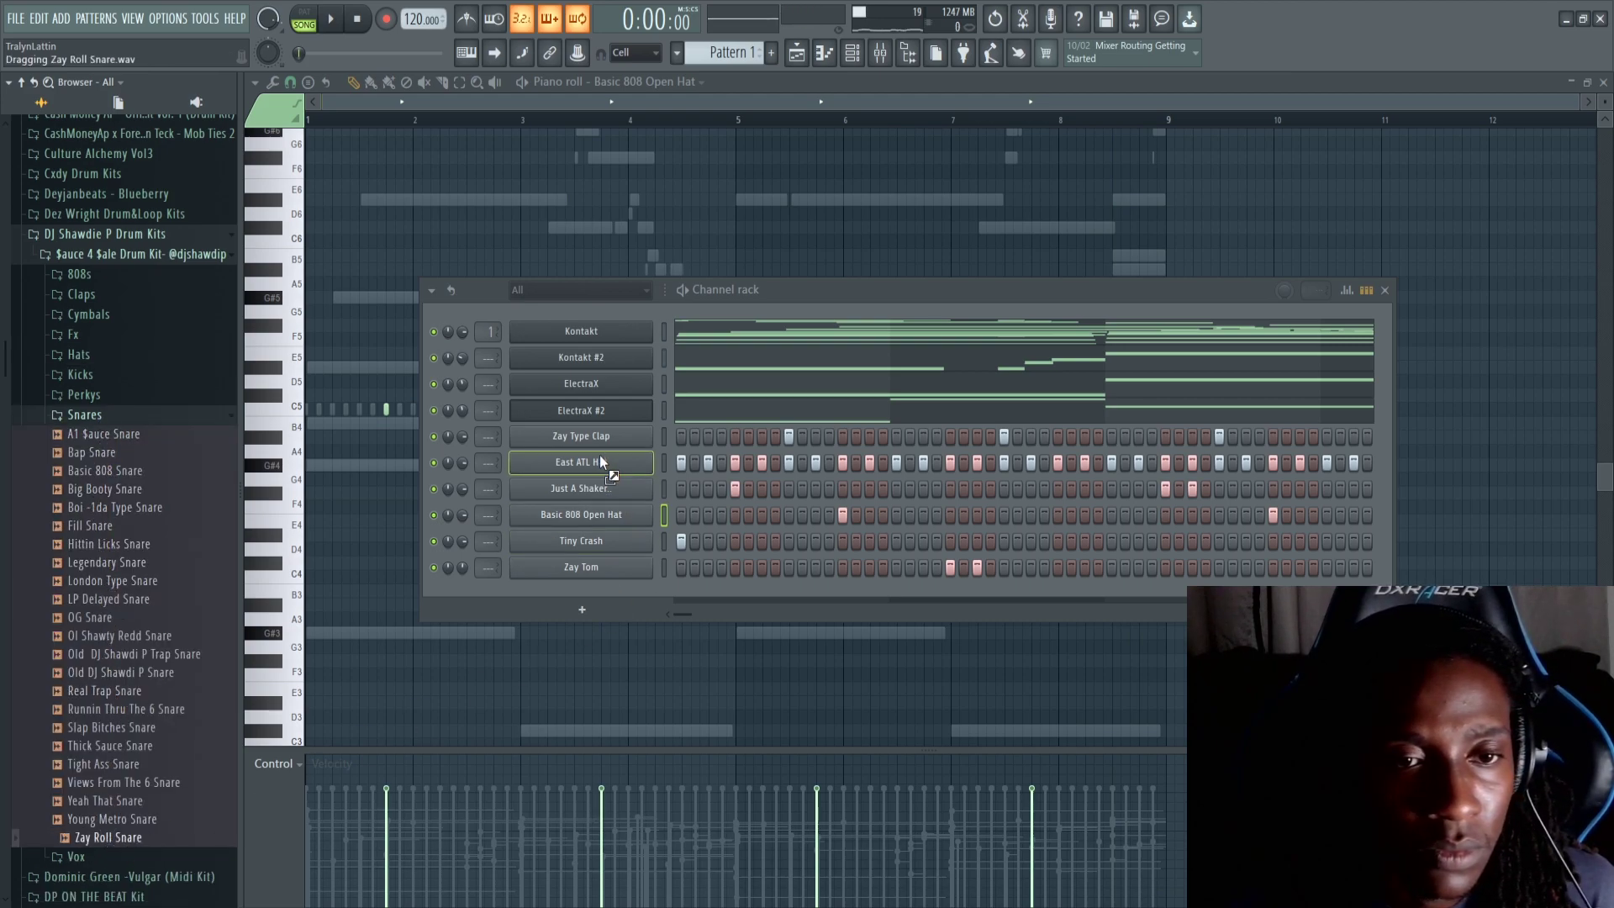
pyautogui.moveTo(598, 452); pyautogui.dragTo(599, 450)
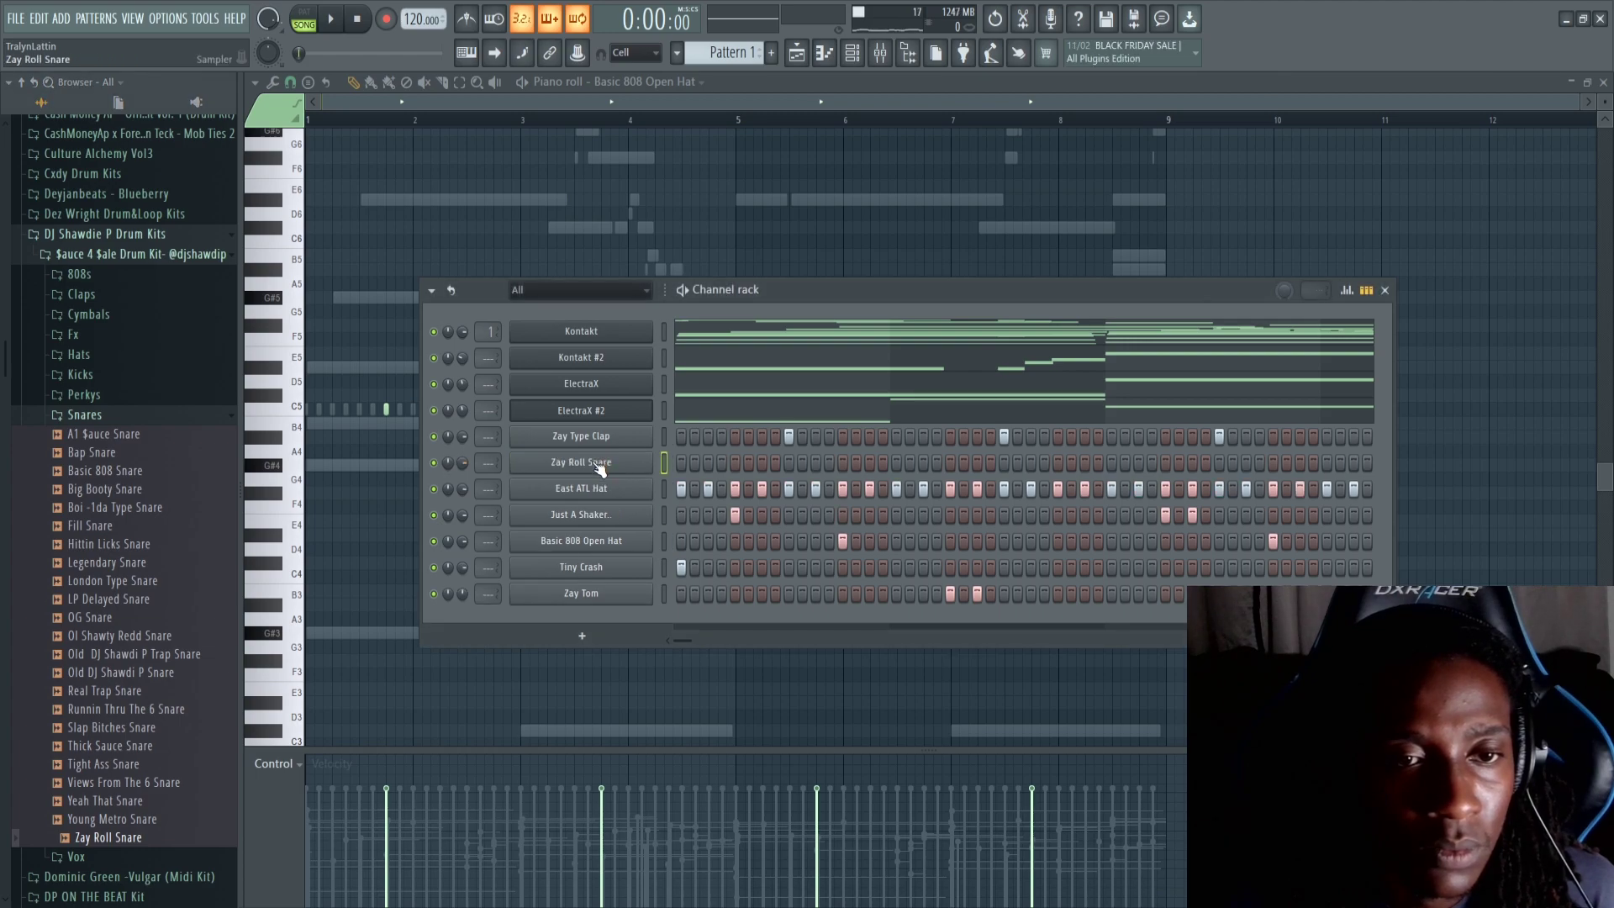
pyautogui.click(504, 344)
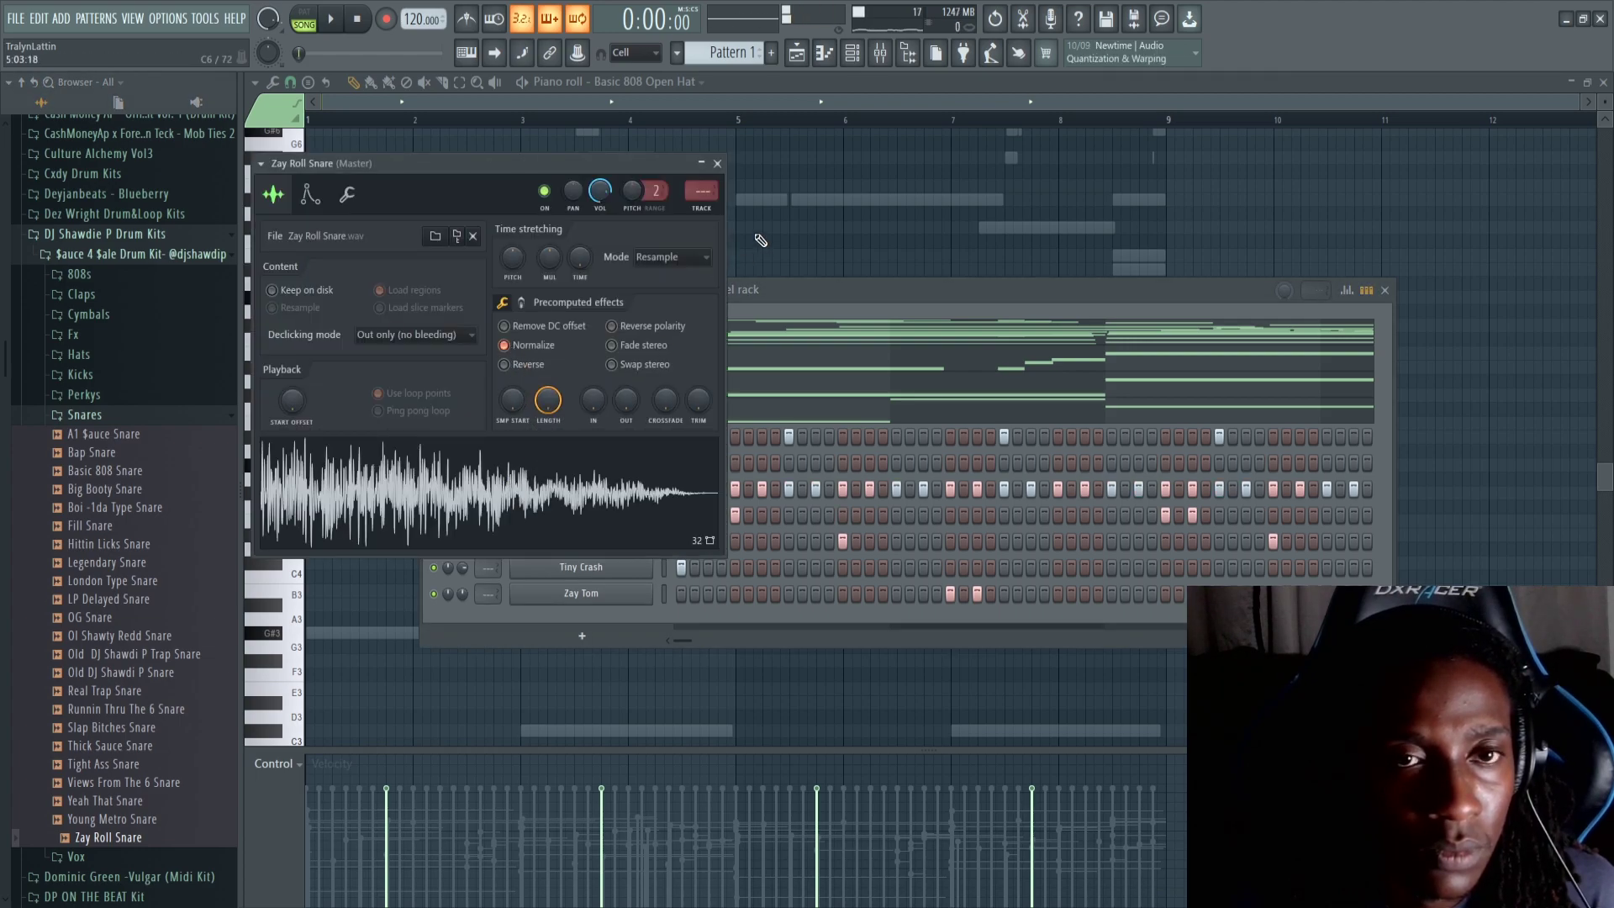
pyautogui.click(718, 163)
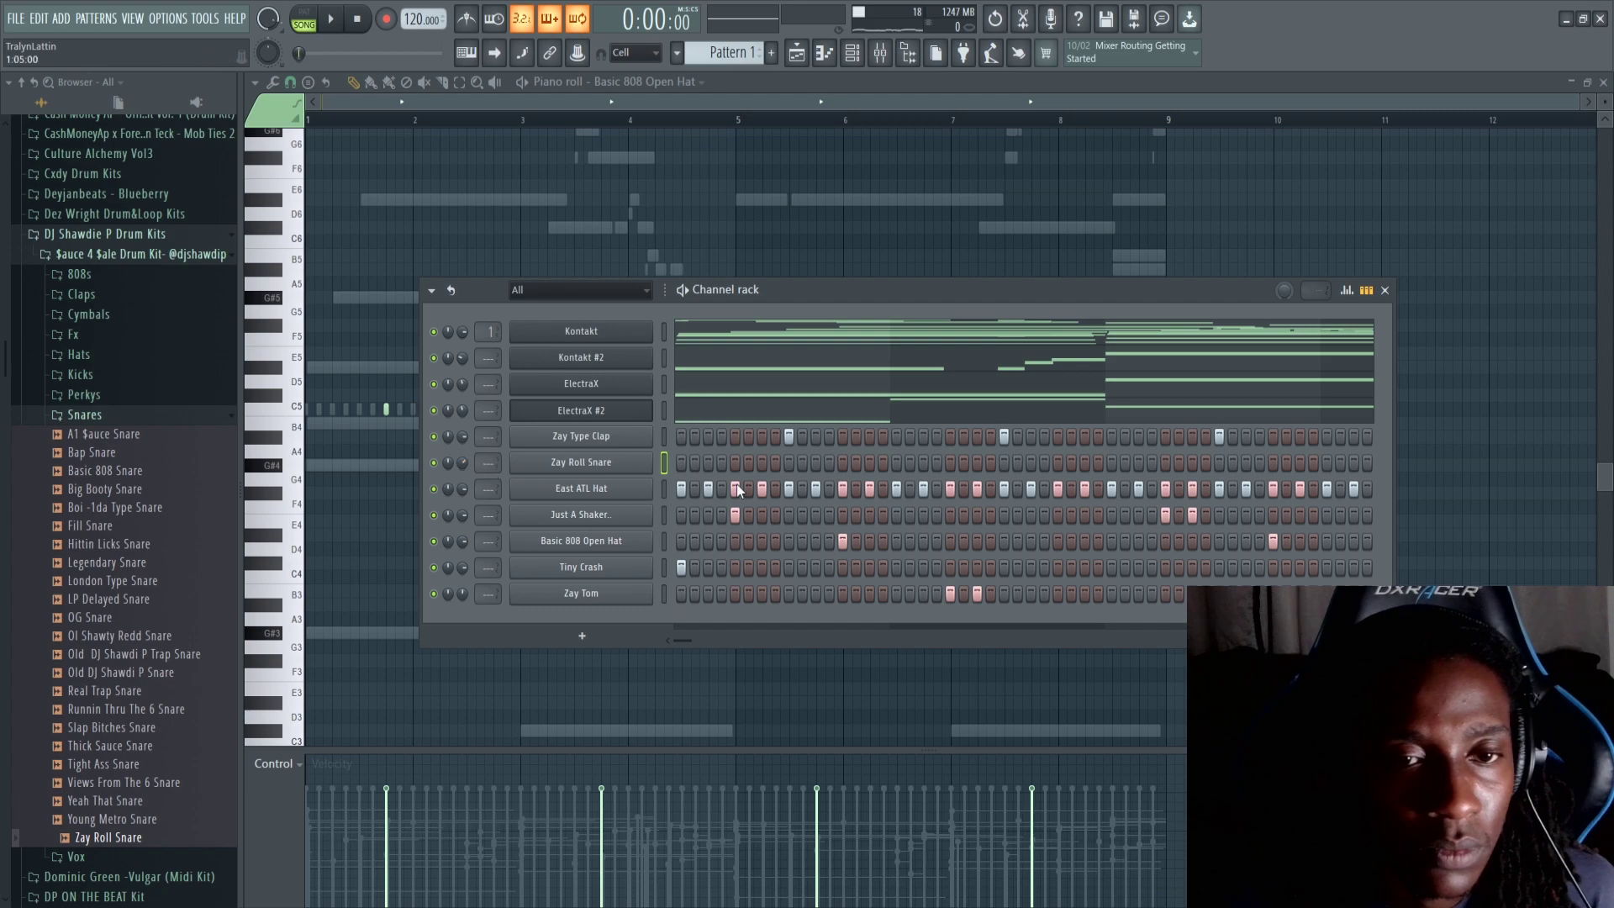
# Place Zay Roll Snare hits on steps 17, 18 and 21 of its row.
pyautogui.press('space')
pyautogui.click(897, 462)
pyautogui.click(910, 462)
pyautogui.click(951, 462)
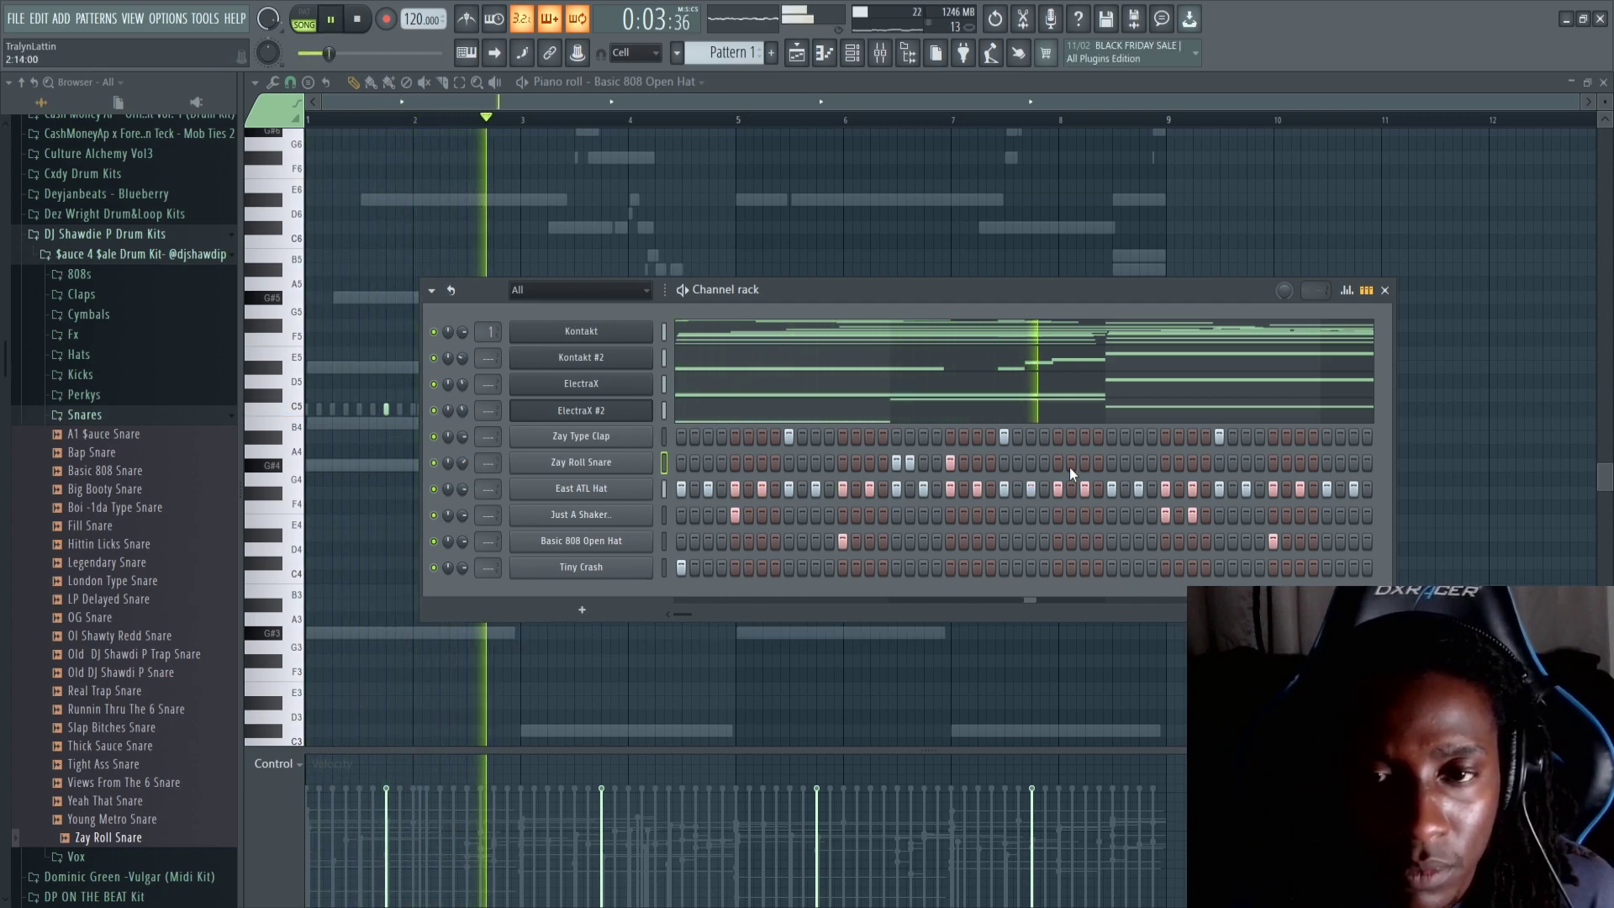
# Add a six-hit C5 snare roll through the later part of bar 4 in the Zay Roll Snare piano roll.
pyautogui.rightClick(651, 464)
pyautogui.click(670, 466)
pyautogui.scroll(4, 646, 121)
pyautogui.press('space')
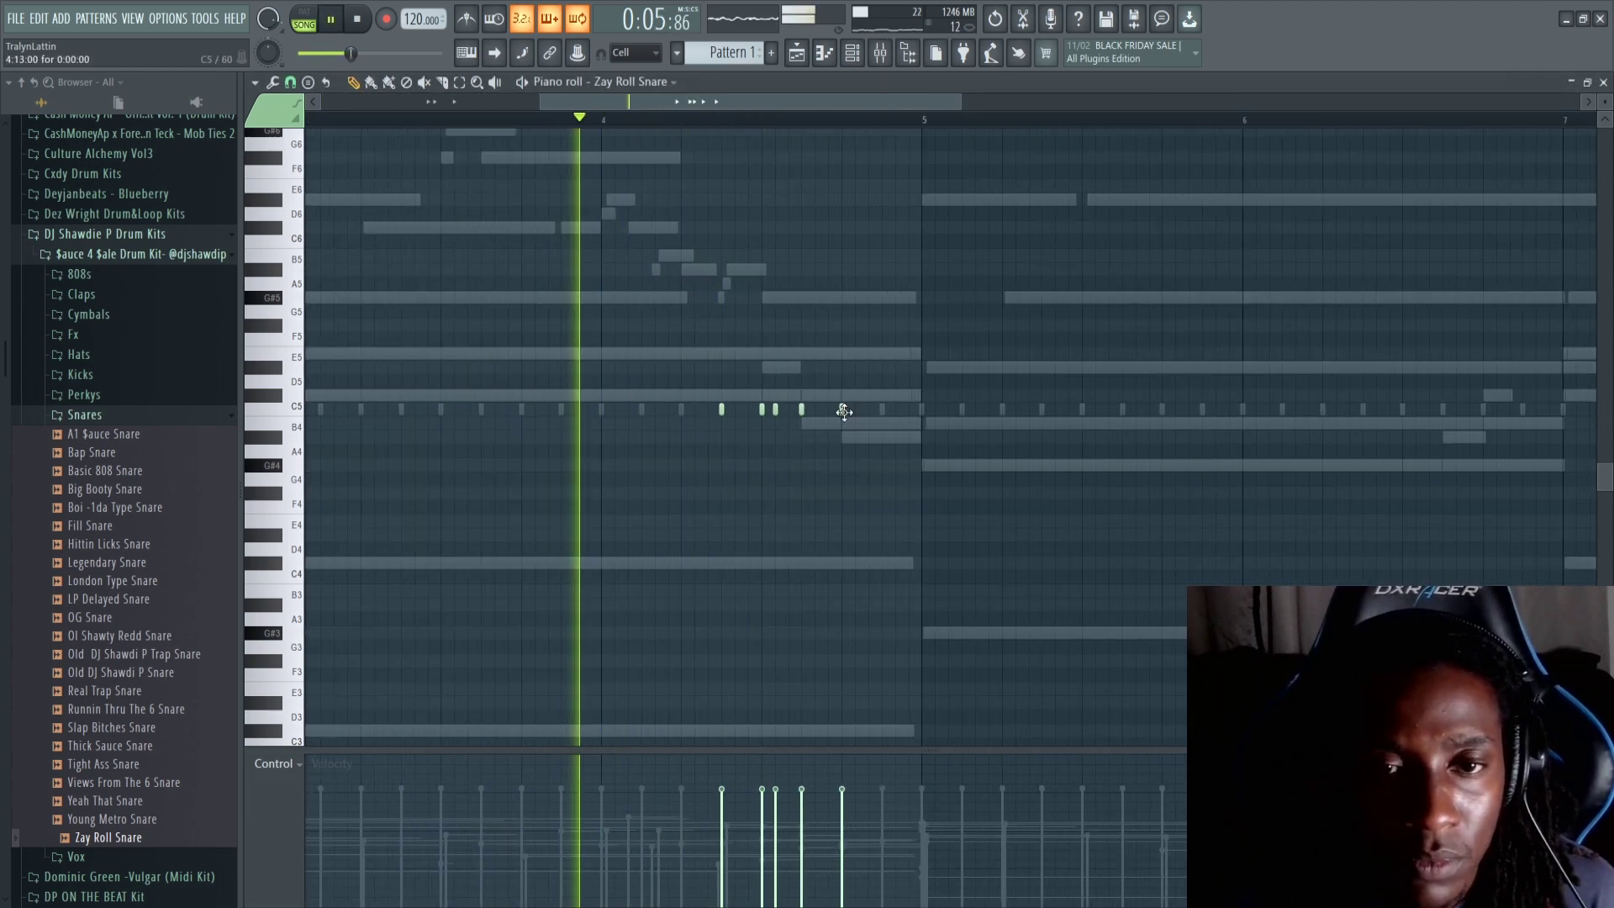
pyautogui.scroll(-4, 807, 126)
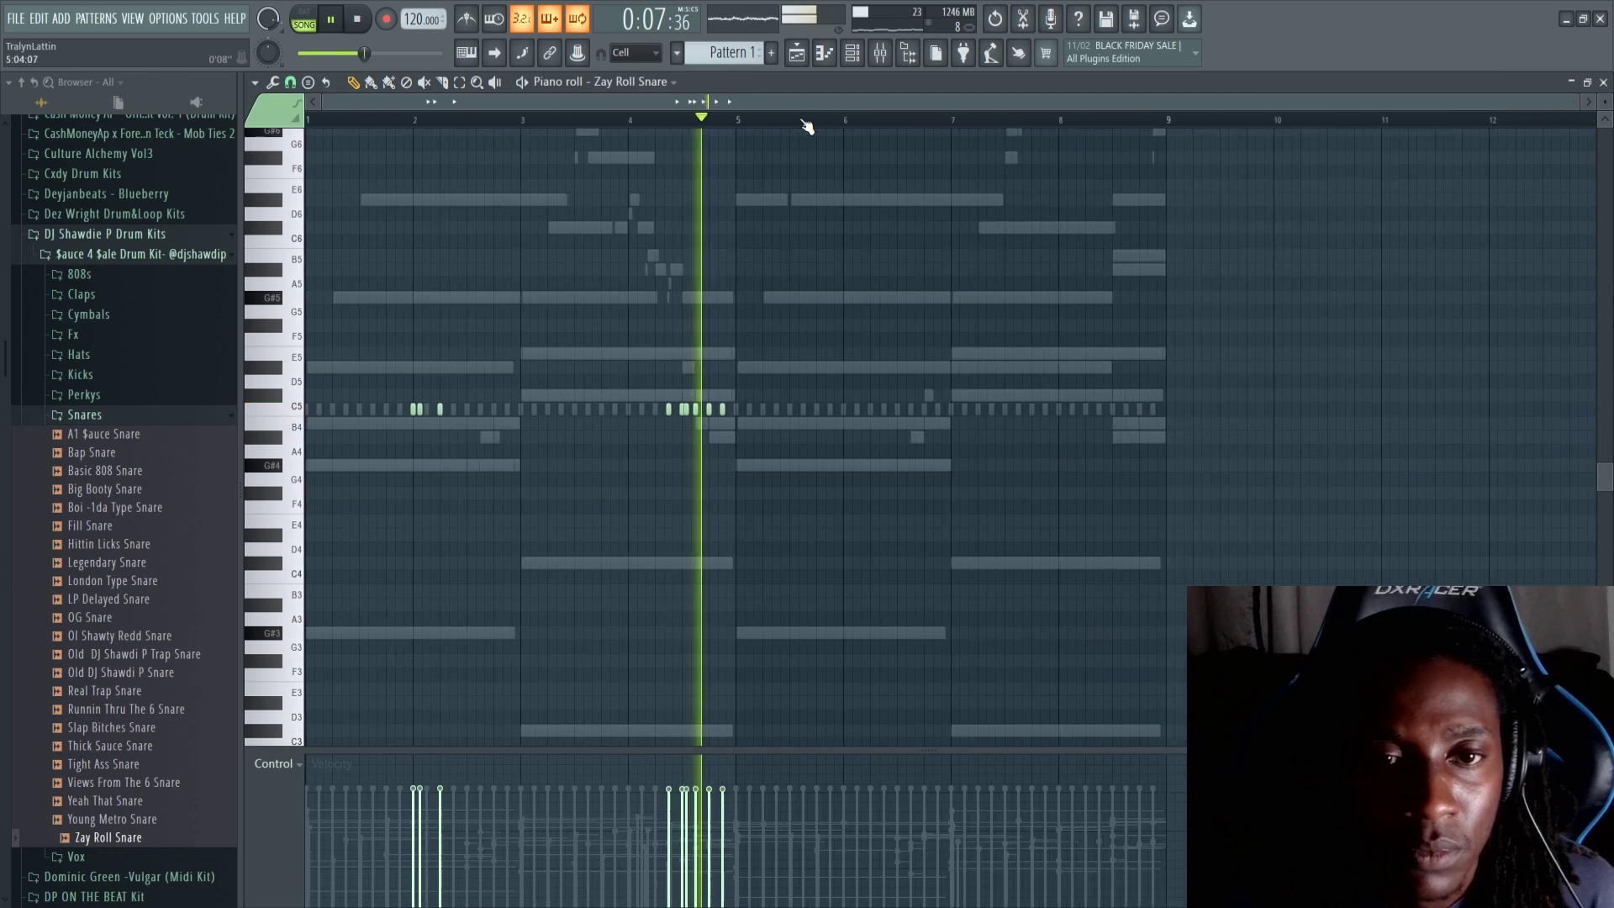
# Duplicate the Zay Roll Snare hits from bars 1–4 into bars 5–8.
pyautogui.click(290, 82)
pyautogui.click(318, 347)
pyautogui.moveTo(791, 386)
pyautogui.mouseDown()
pyautogui.moveTo(415, 430)
pyautogui.moveTo(951, 416)
pyautogui.moveTo(850, 411)
pyautogui.mouseUp()
pyautogui.keyDown('ctrl'); pyautogui.click(1188, 202); pyautogui.keyUp('ctrl')
# Delete the first two hits of the snare roll in bar 8 and return to the channel rack.
pyautogui.scroll(5, 1149, 112)
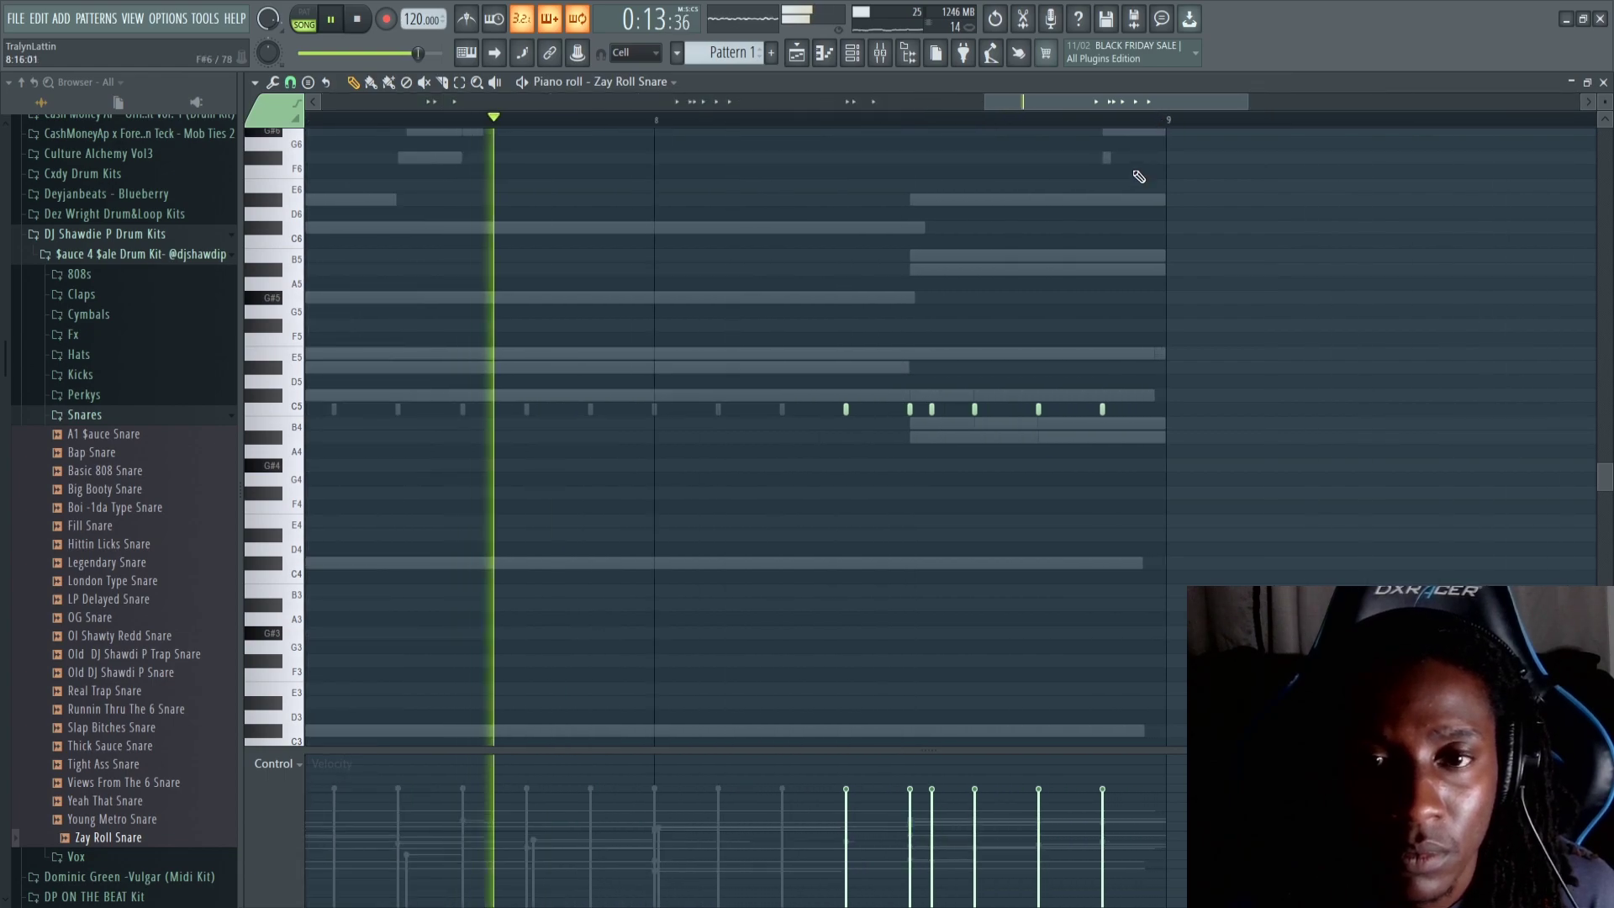
pyautogui.rightClick(846, 409)
pyautogui.rightClick(910, 409)
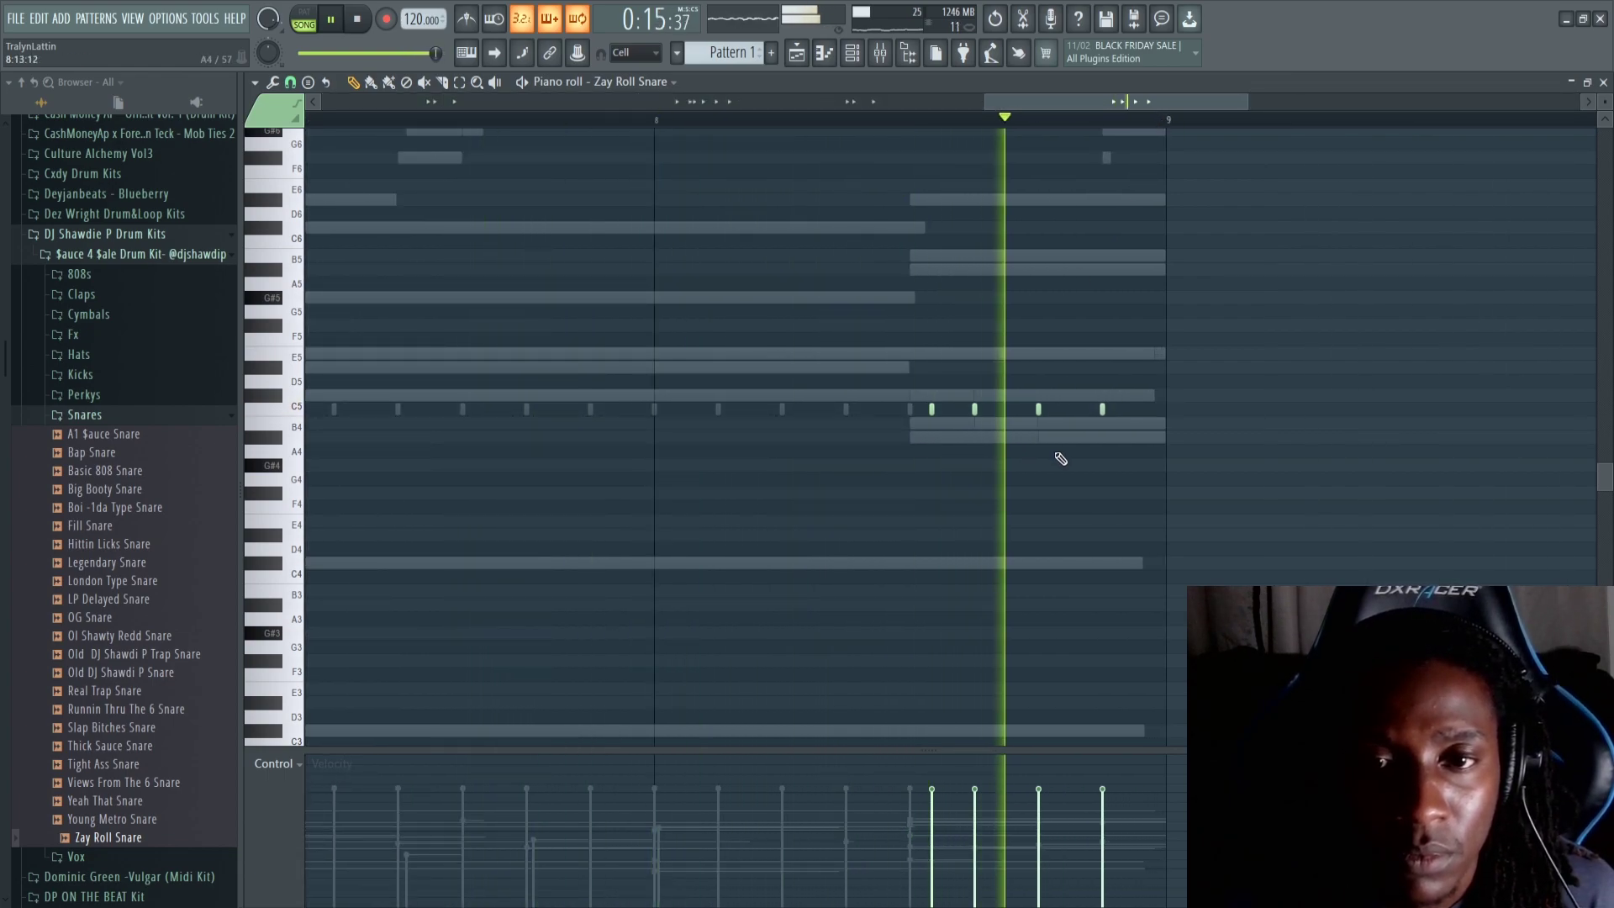
pyautogui.scroll(-5, 908, 112)
pyautogui.press('space')
pyautogui.click(851, 55)
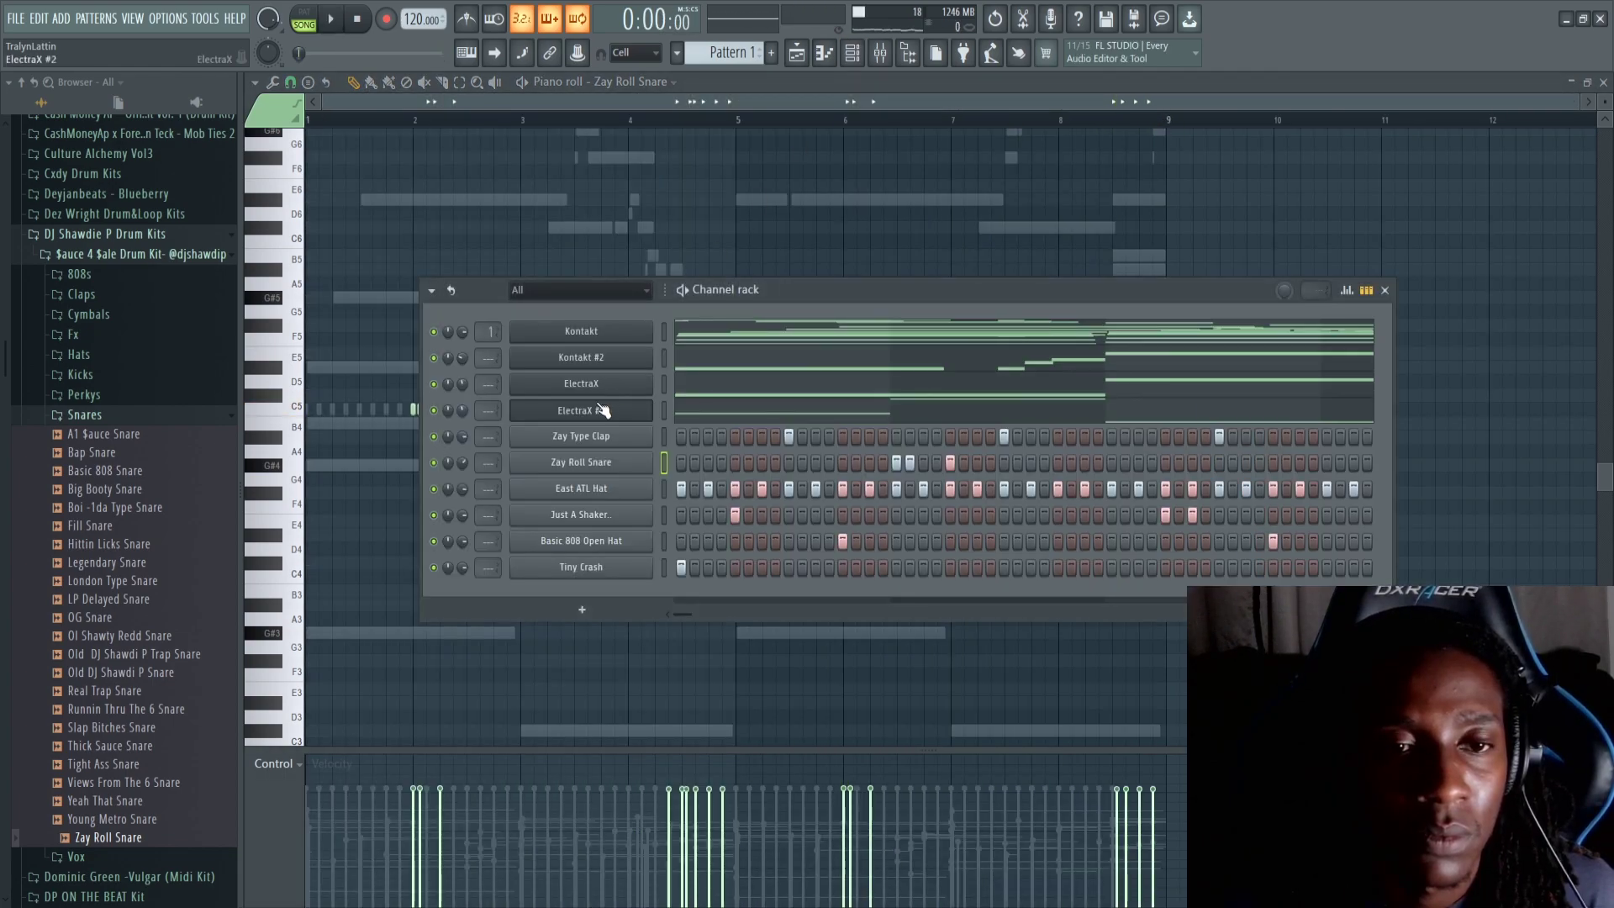
# Load the Spinz 808 sample from the kit's 808s folder as a new channel above Zay Type Clap.
pyautogui.press('space')
pyautogui.click(84, 414)
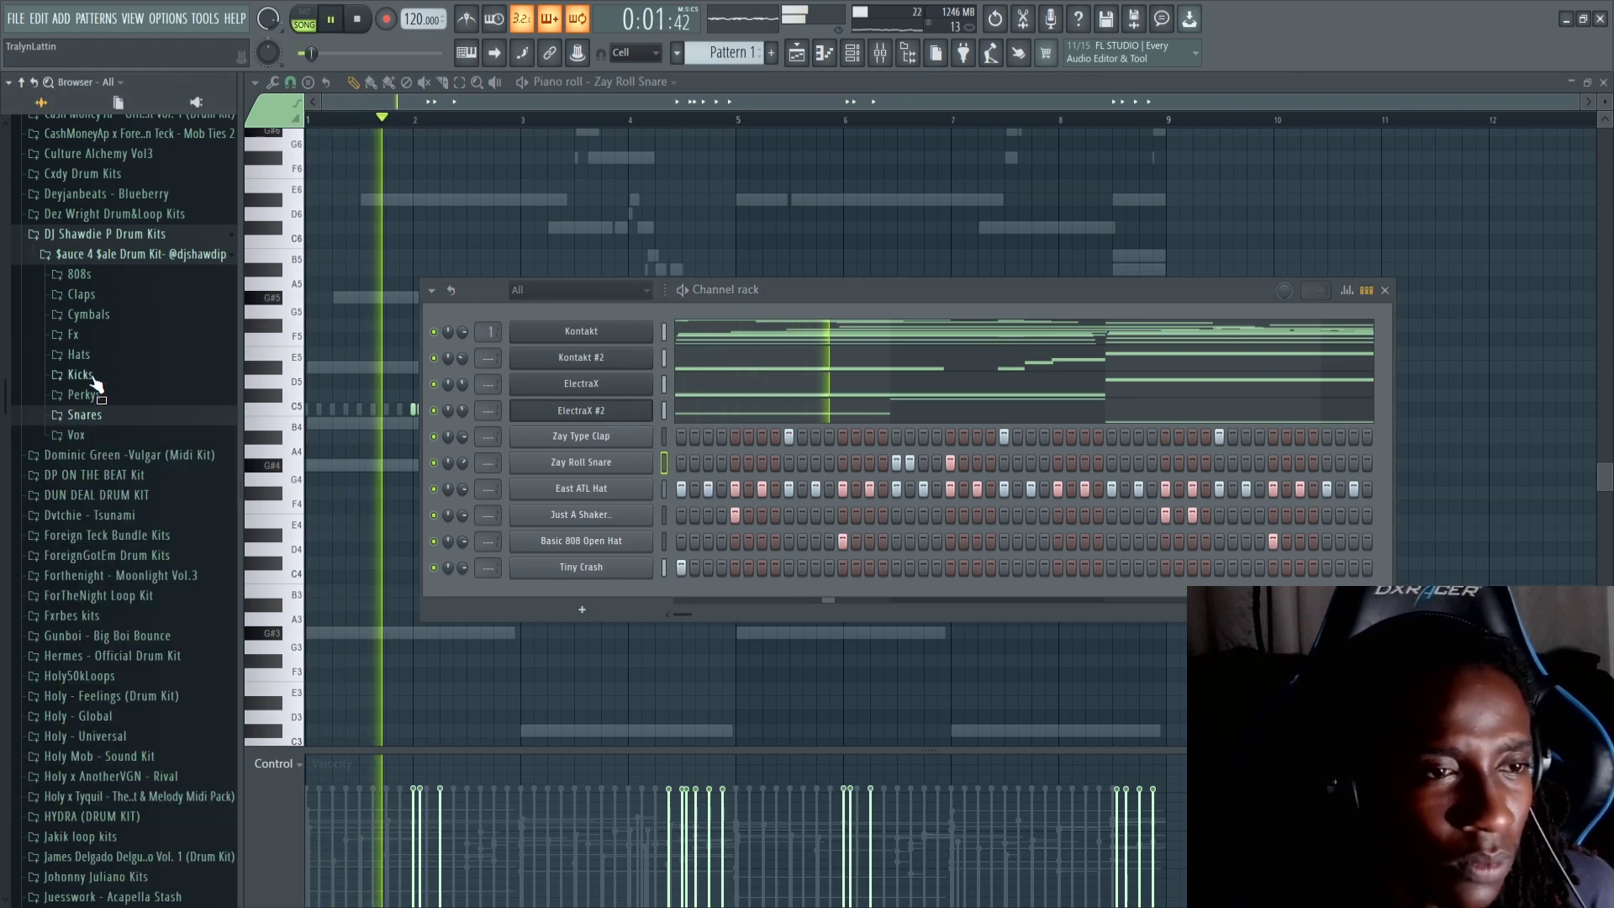
pyautogui.click(80, 374)
pyautogui.click(79, 275)
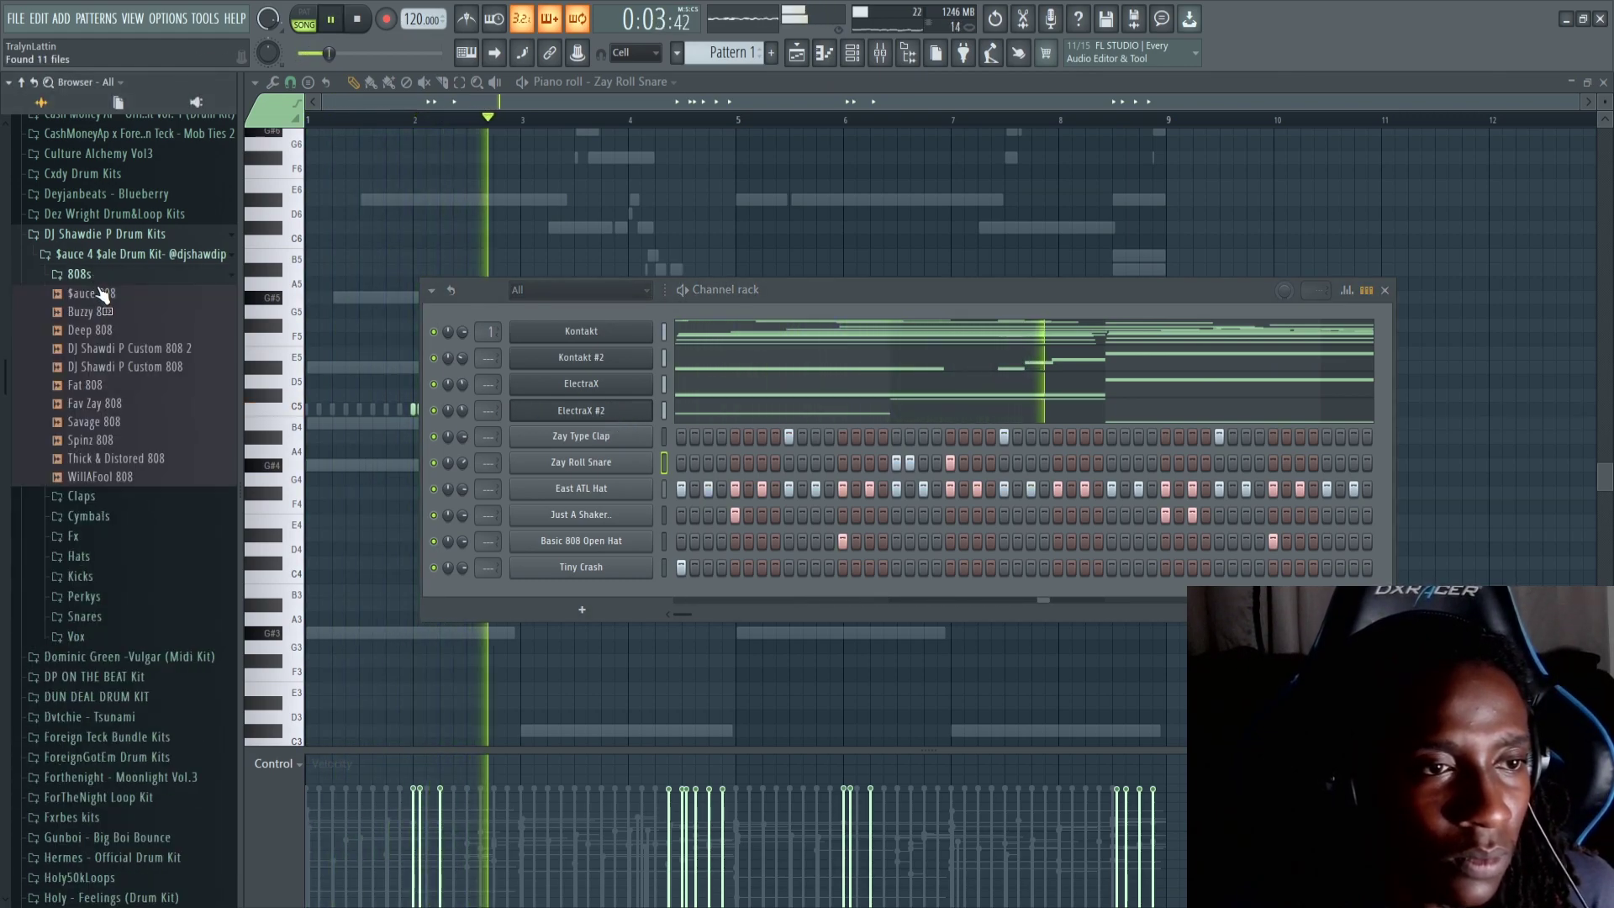
pyautogui.click(94, 441)
pyautogui.press('space')
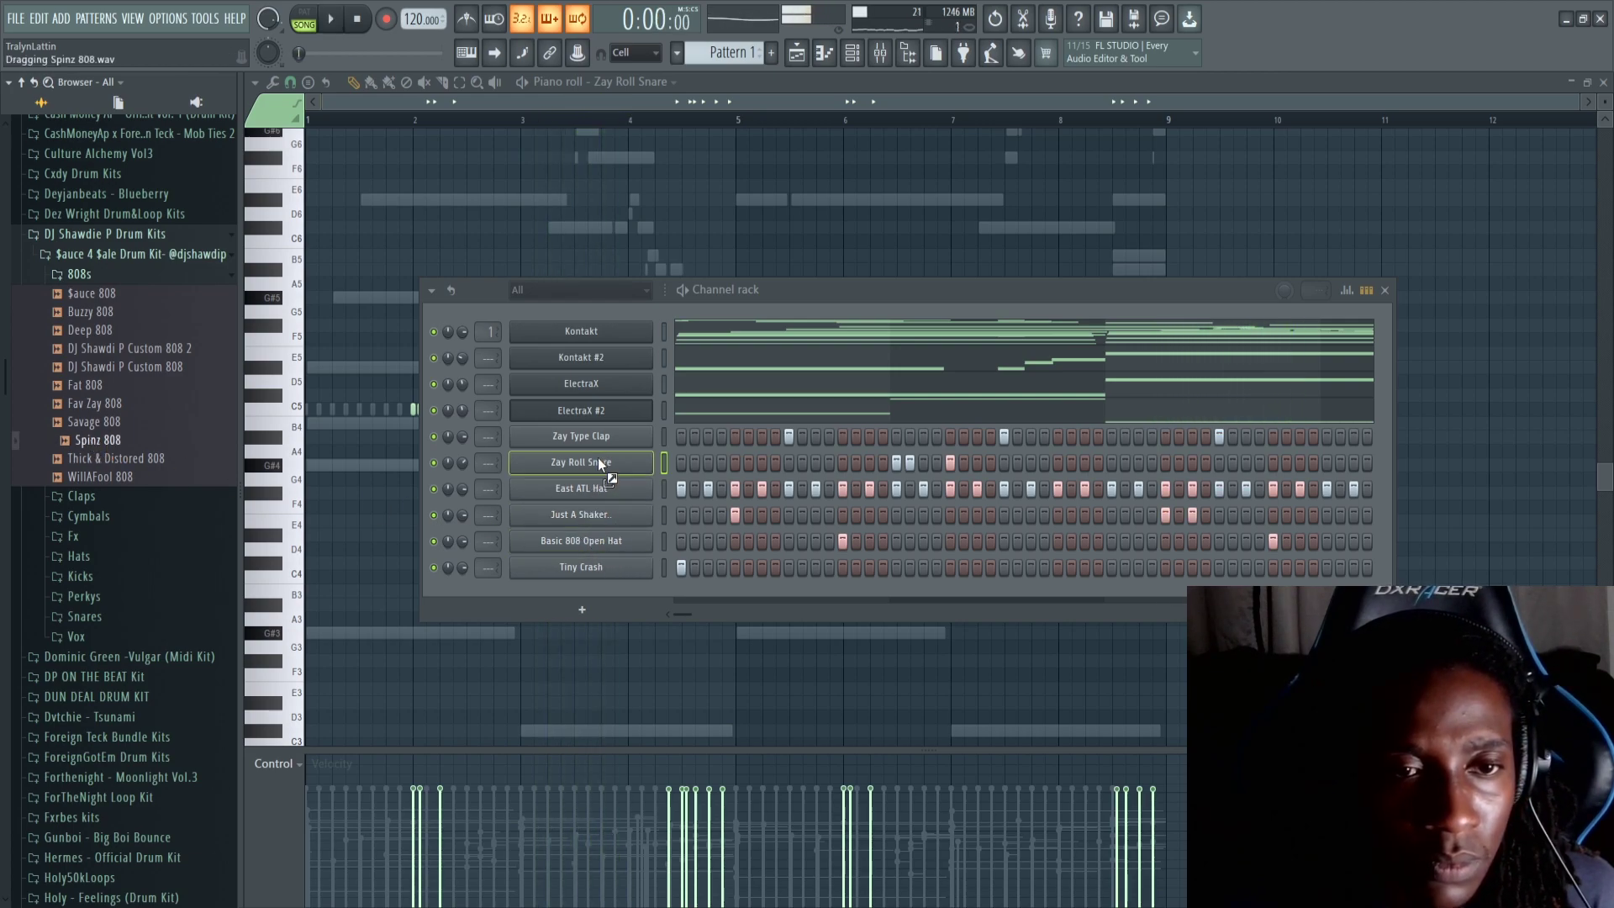
pyautogui.moveTo(599, 428); pyautogui.dragTo(598, 424)
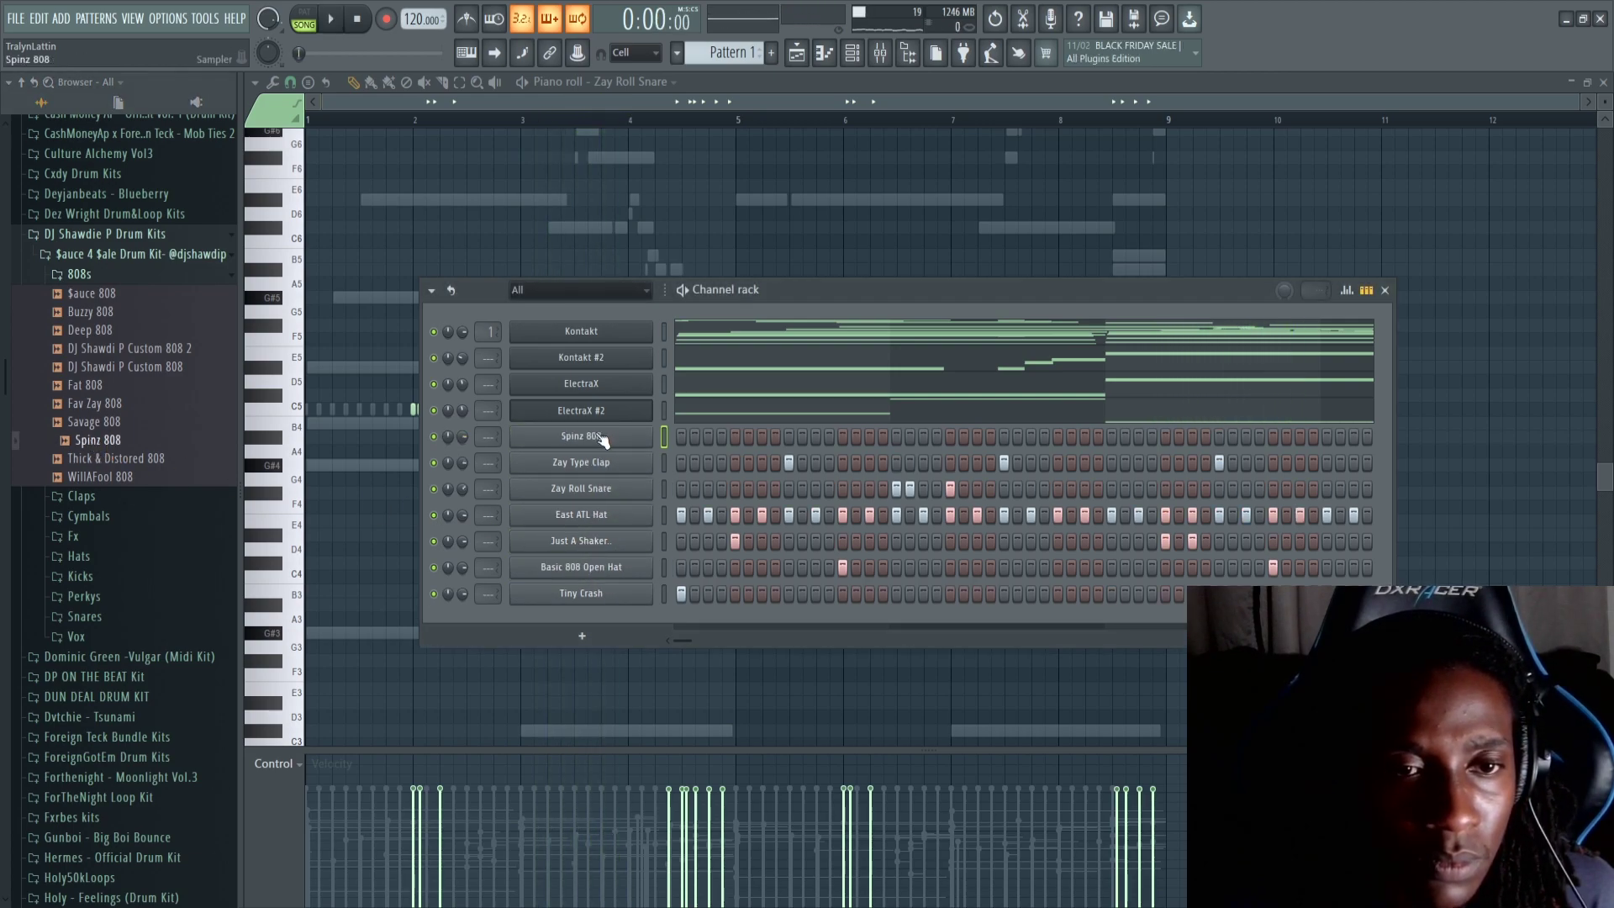
# Turn on the volume envelope in the Spinz 808 channel settings and close them.
pyautogui.click(599, 437)
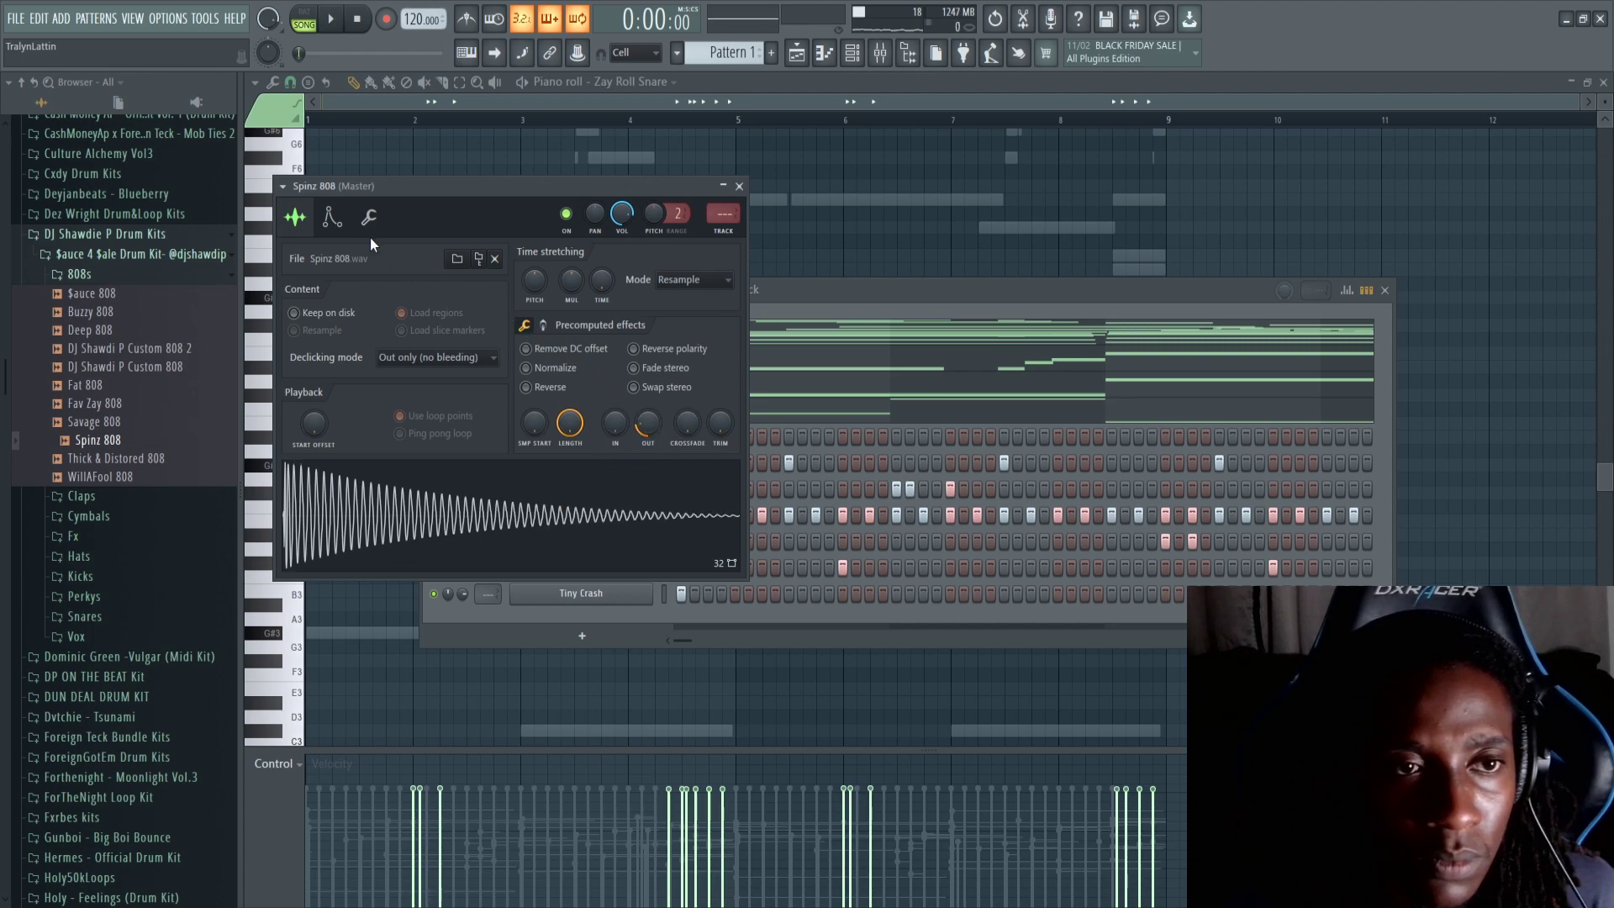
pyautogui.click(332, 218)
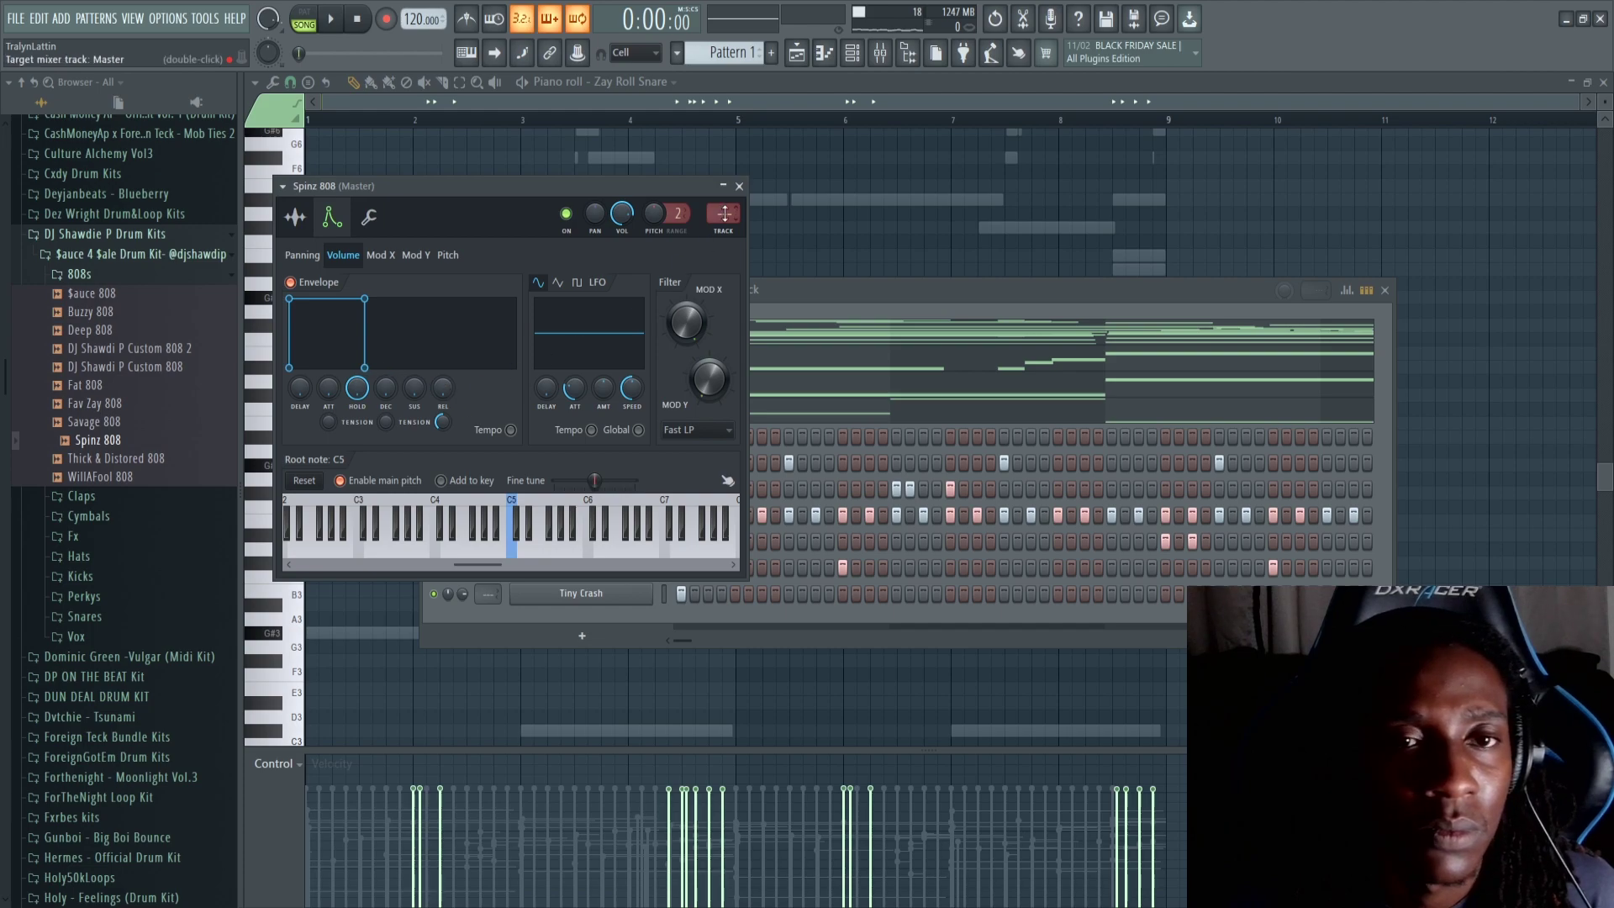
pyautogui.click(739, 186)
# Write Spinz 808 root notes in its piano roll, G#5 at bars 1 and 5 and C#6 at bars 3 and 7.
pyautogui.rightClick(626, 438)
pyautogui.click(610, 445)
pyautogui.rightClick(605, 438)
pyautogui.click(686, 436)
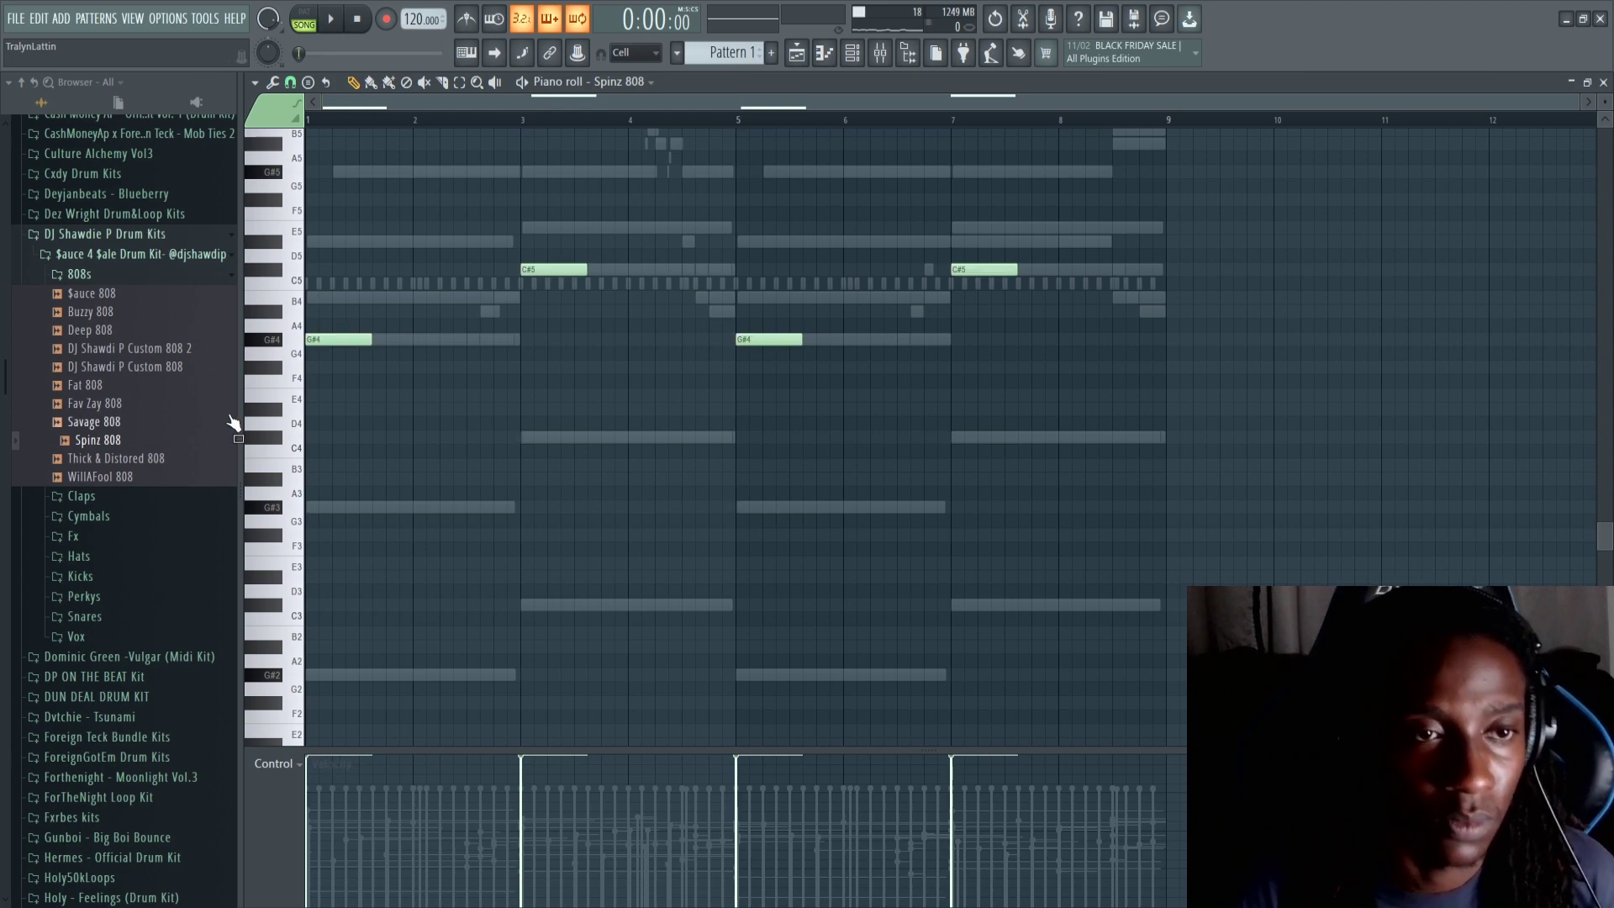
pyautogui.scroll(6, 595, 486)
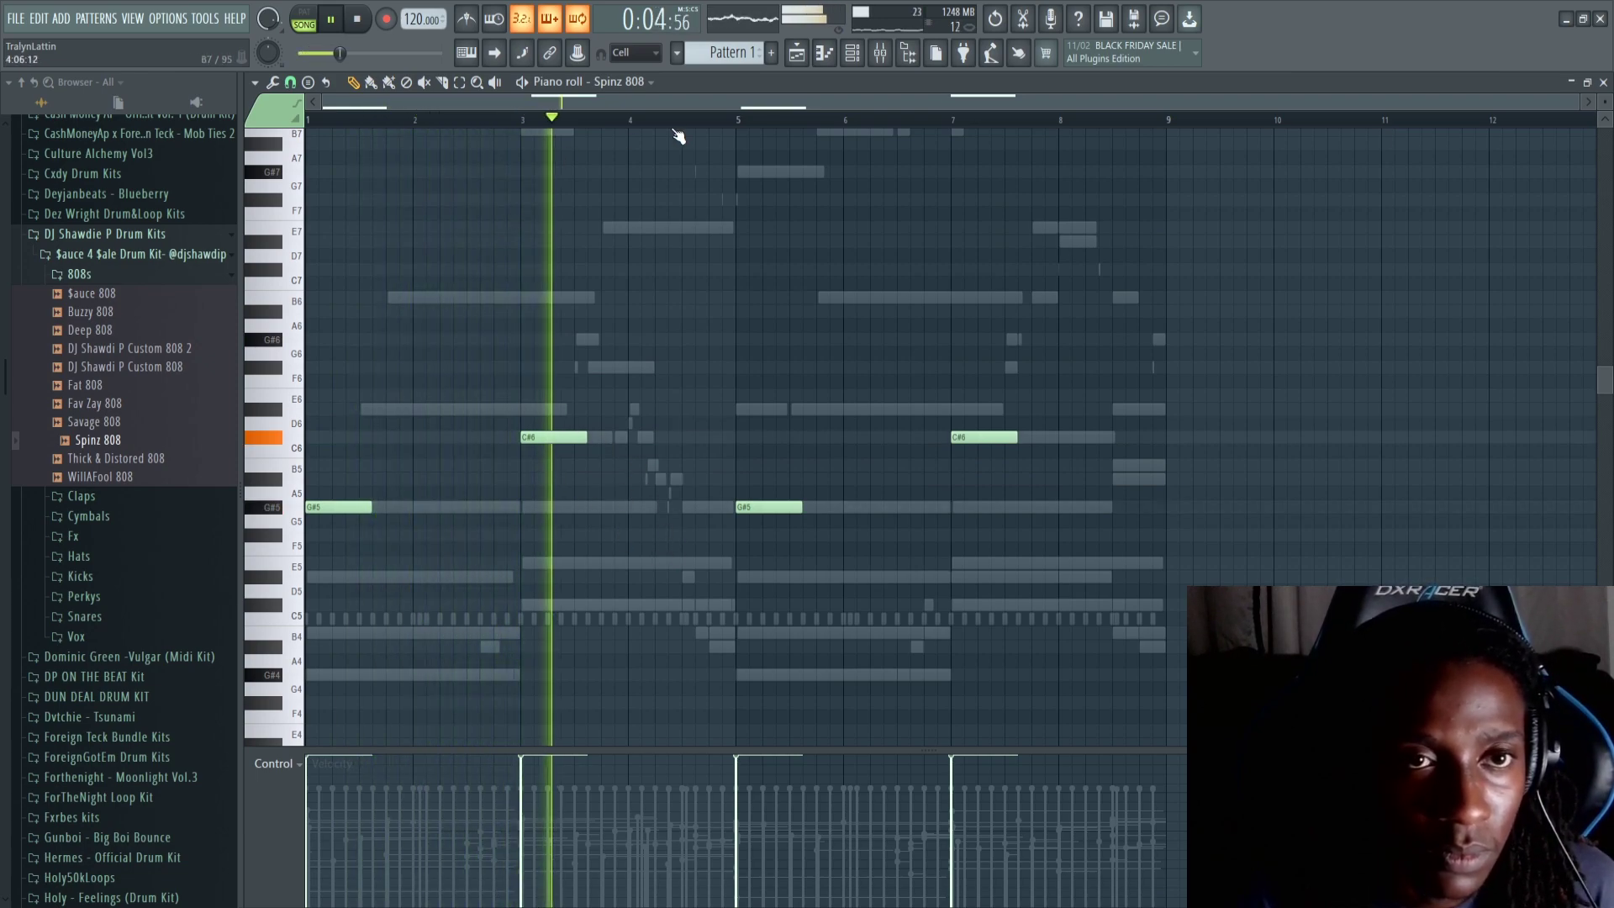
pyautogui.scroll(4, 689, 133)
# Add a C#6 note in bar 4 and a short G#5 pickup at the end of bar 6.
pyautogui.click(614, 439)
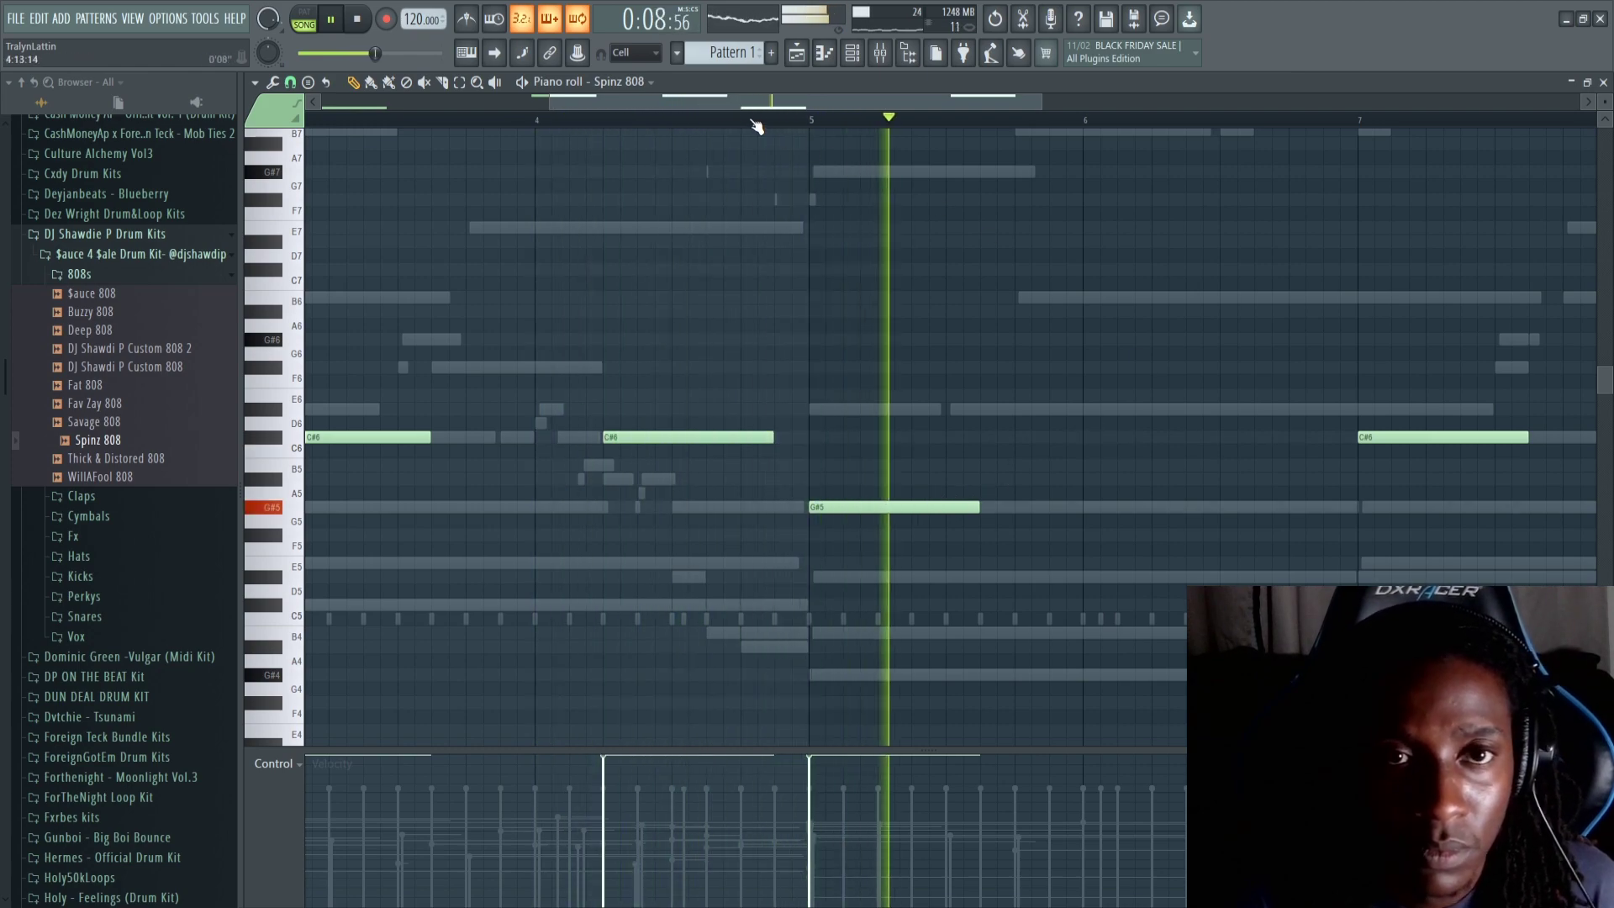
pyautogui.click(729, 506)
pyautogui.moveTo(901, 508); pyautogui.dragTo(764, 507)
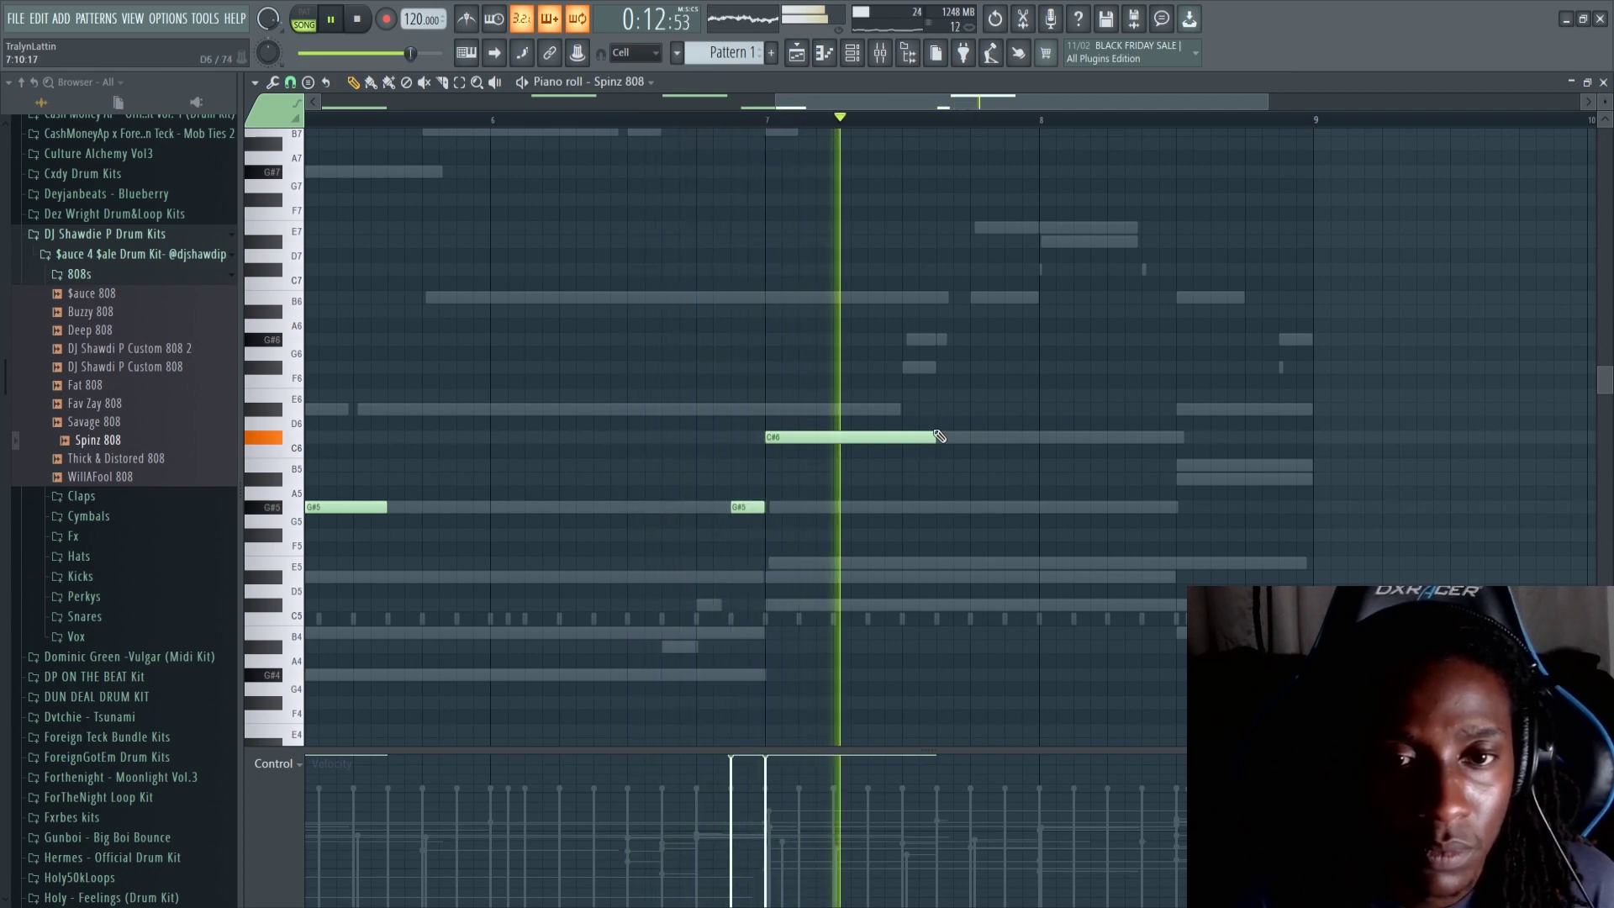
# Turn the C#6 at bar 7 and the G#5 at bar 1 into three shorter back-to-back notes each.
pyautogui.moveTo(935, 439); pyautogui.dragTo(880, 440)
pyautogui.click(892, 439)
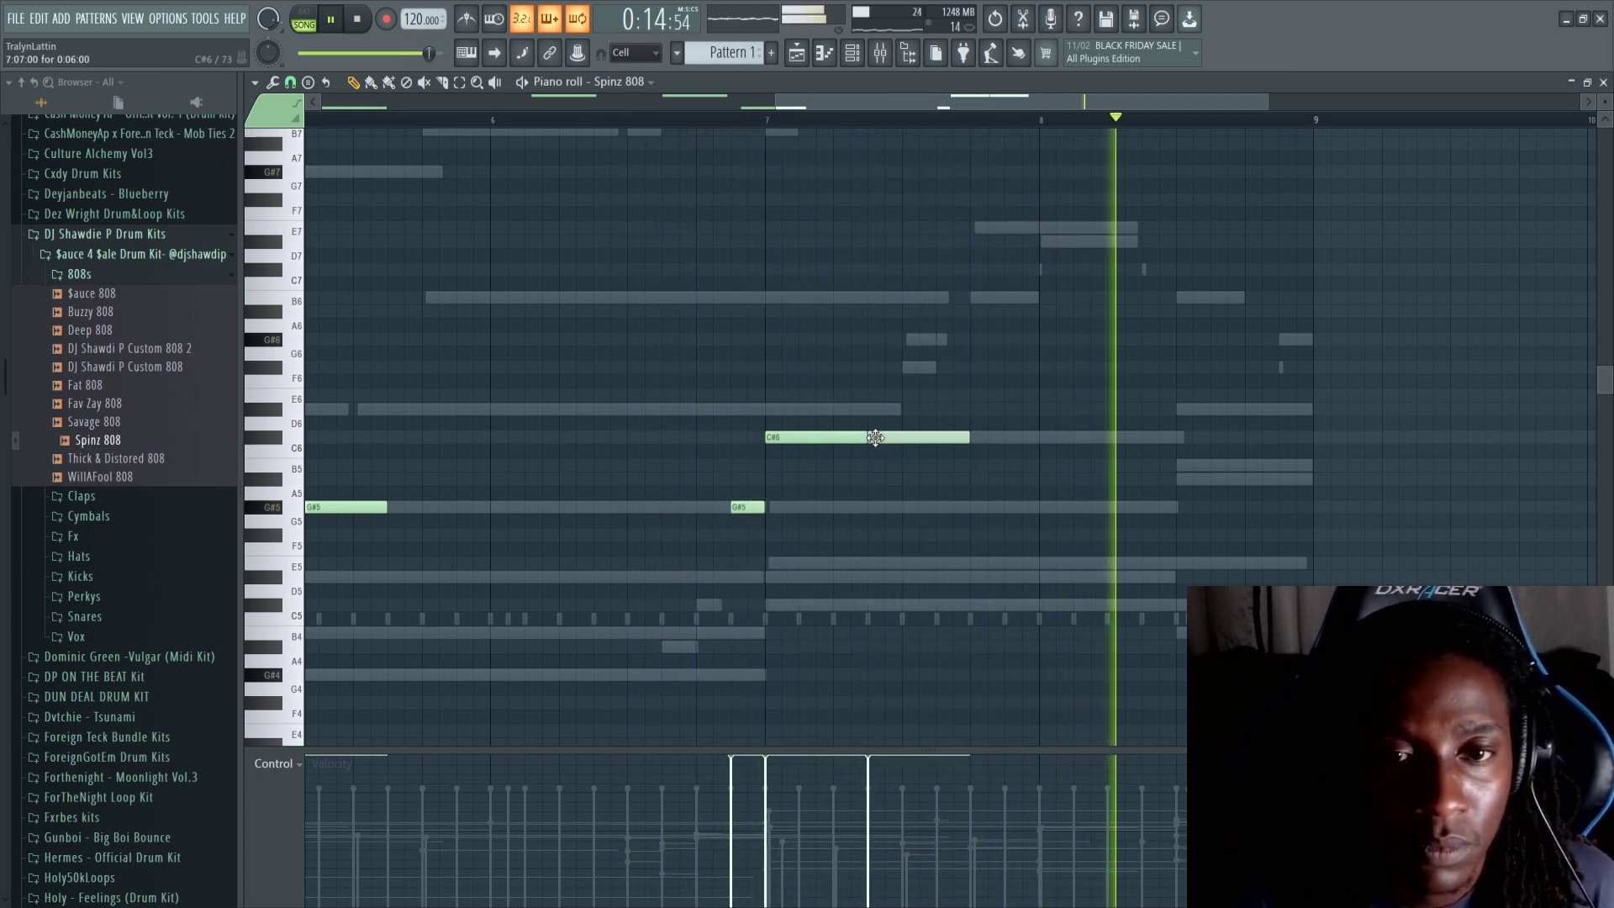
pyautogui.click(972, 439)
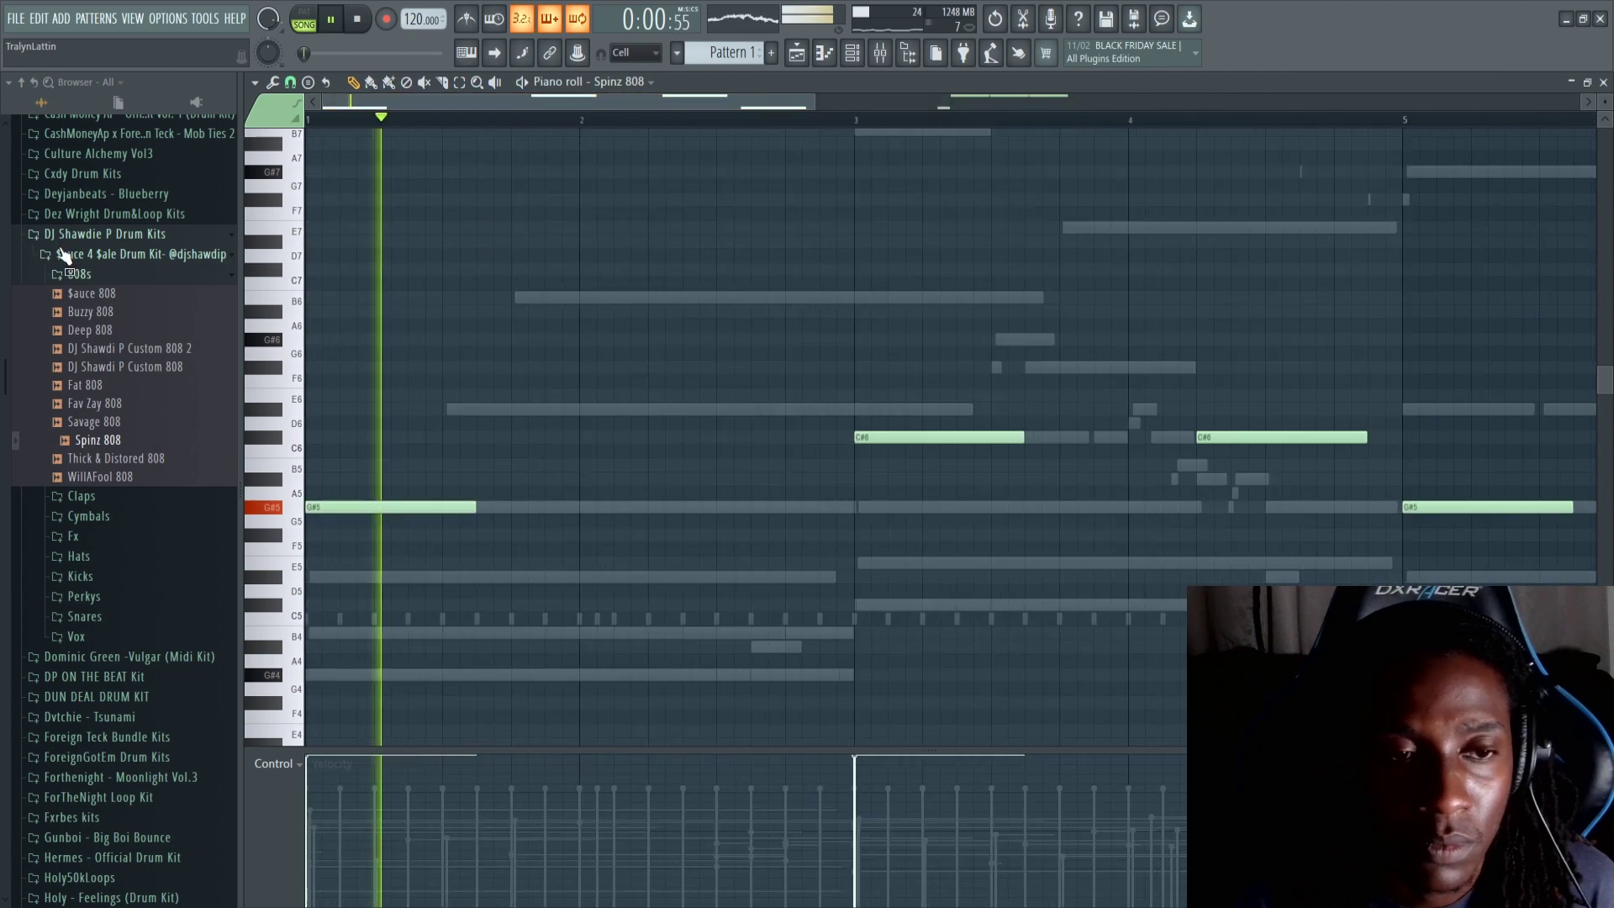
pyautogui.keyDown('shift'); pyautogui.moveTo(368, 508); pyautogui.dragTo(562, 512); pyautogui.keyUp('shift')
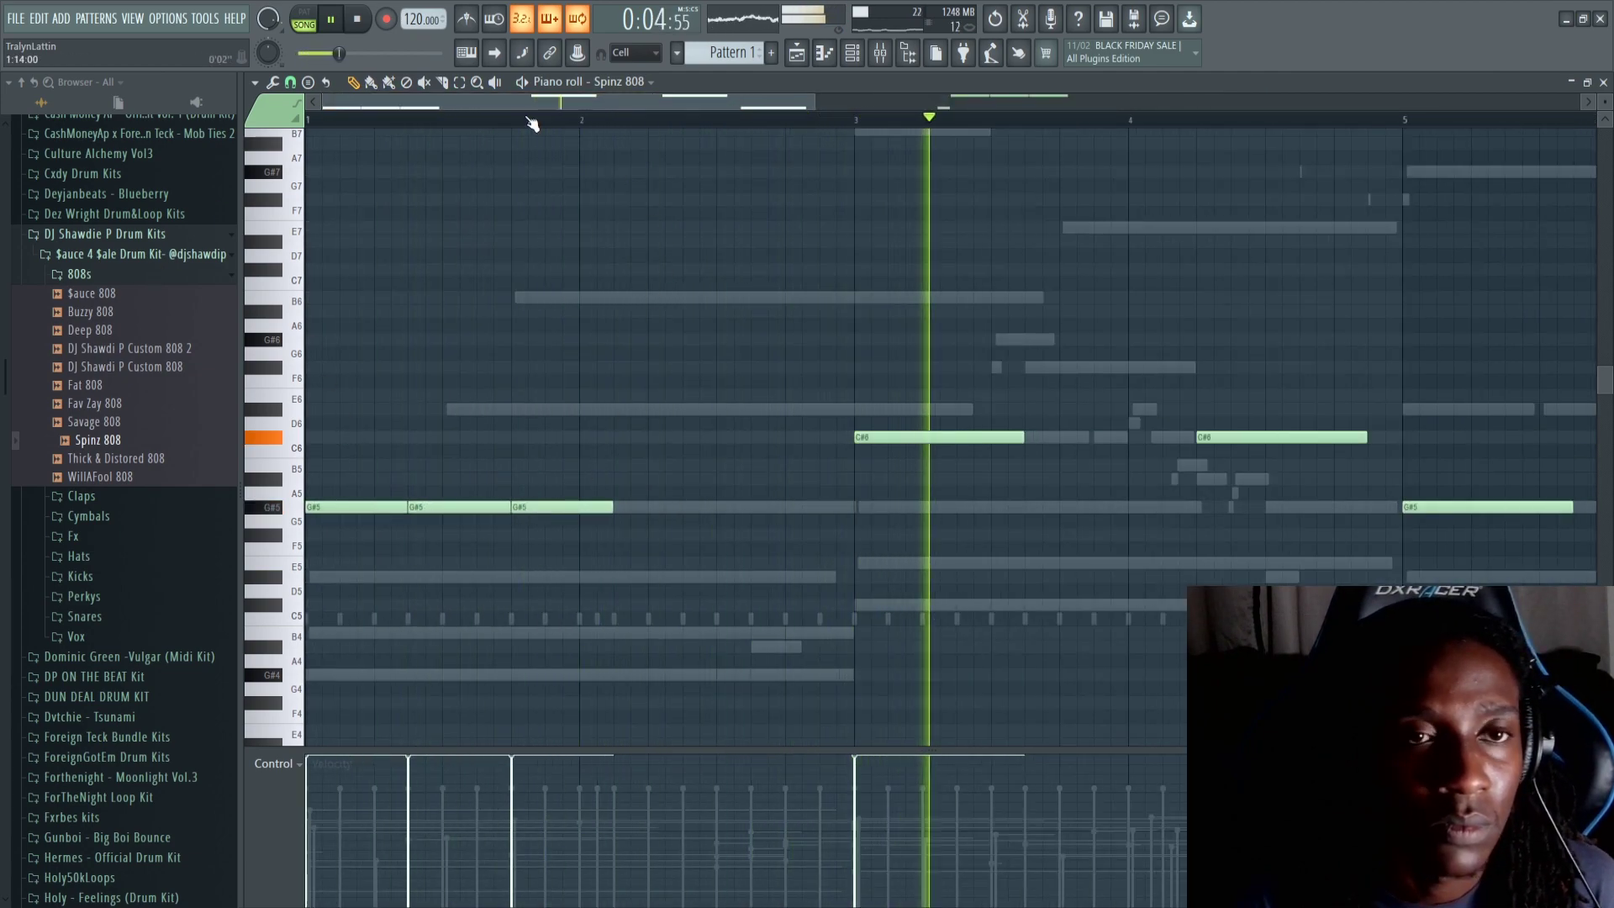
# Shorten the C#6 in bar 4 and follow it with a D#6 and a B5 note.
pyautogui.scroll(-1, 523, 104)
pyautogui.moveTo(523, 104); pyautogui.dragTo(664, 106)
pyautogui.scroll(2, 809, 132)
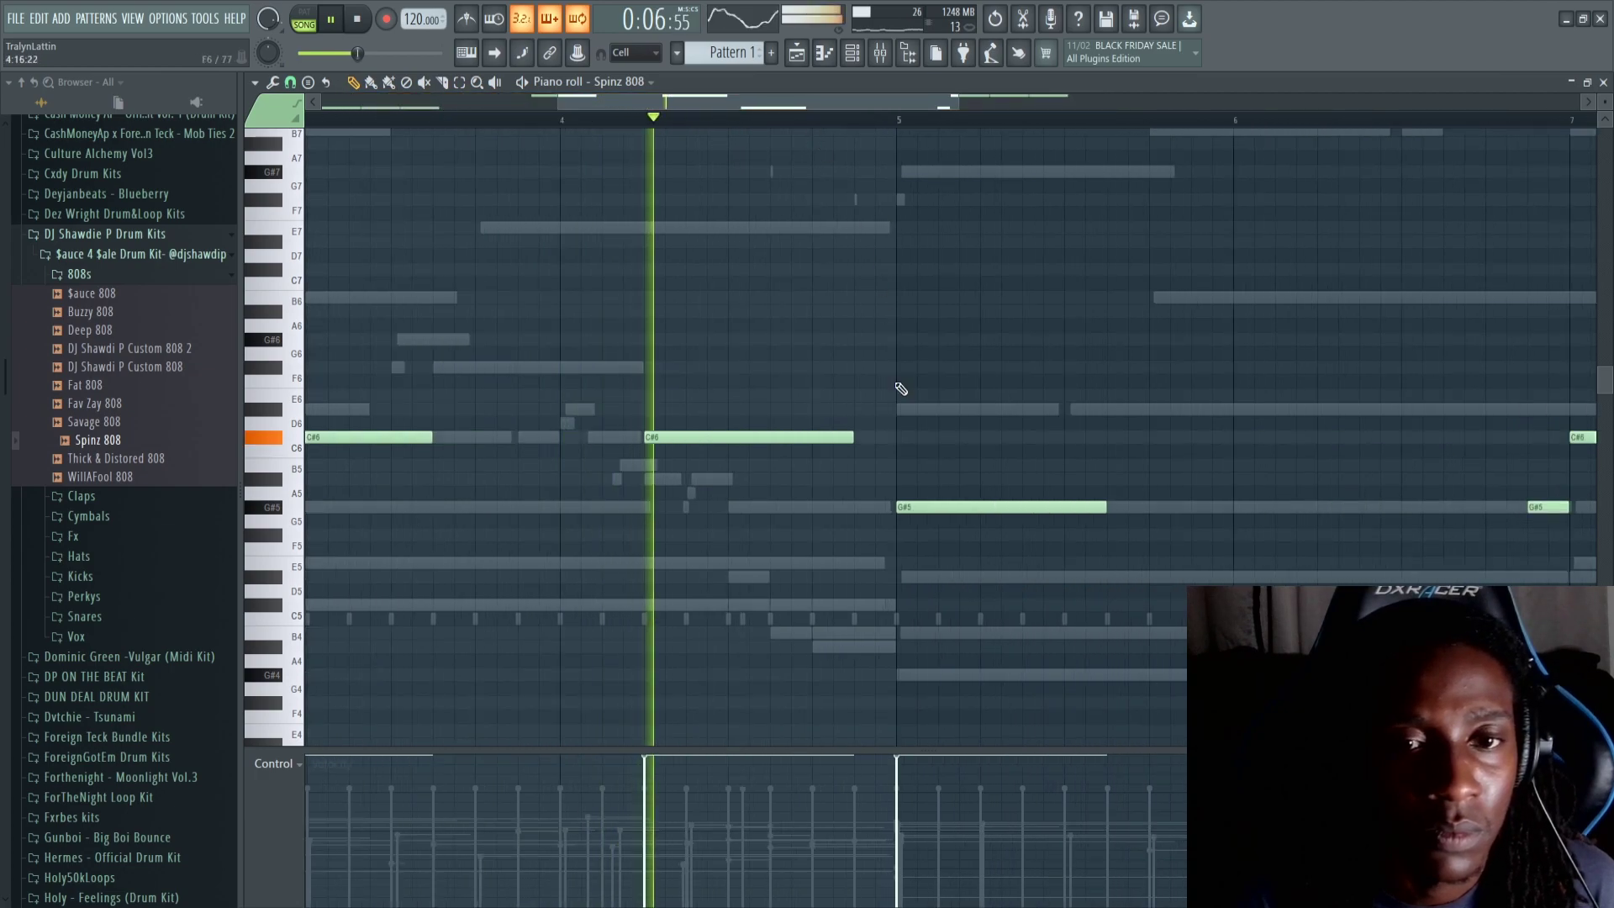
pyautogui.moveTo(847, 438); pyautogui.dragTo(790, 438)
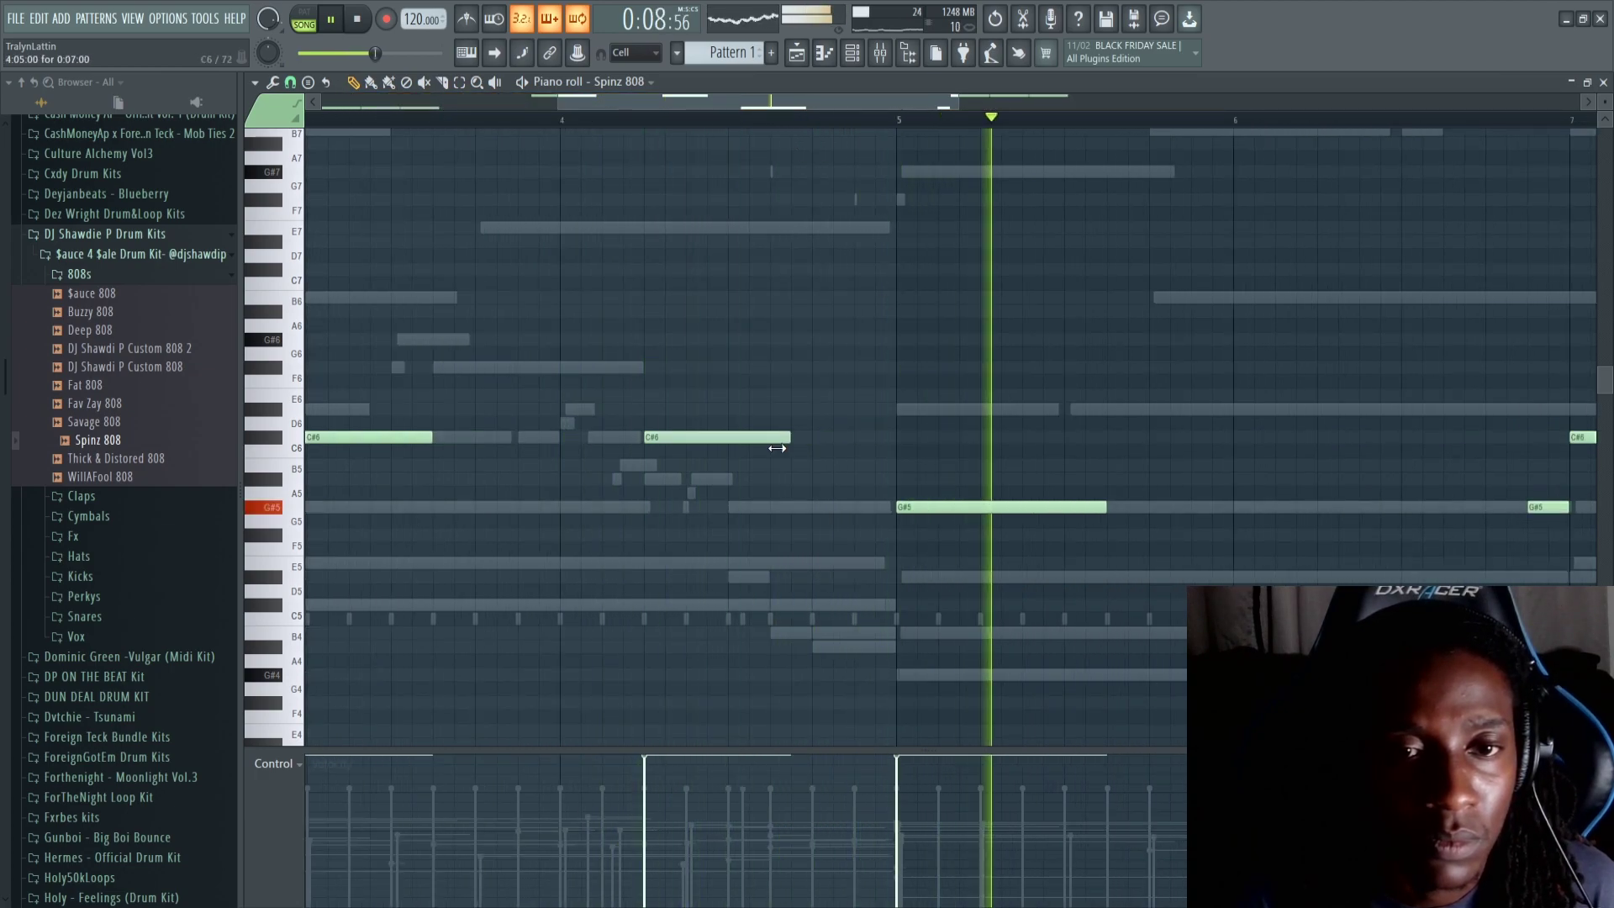
pyautogui.click(773, 411)
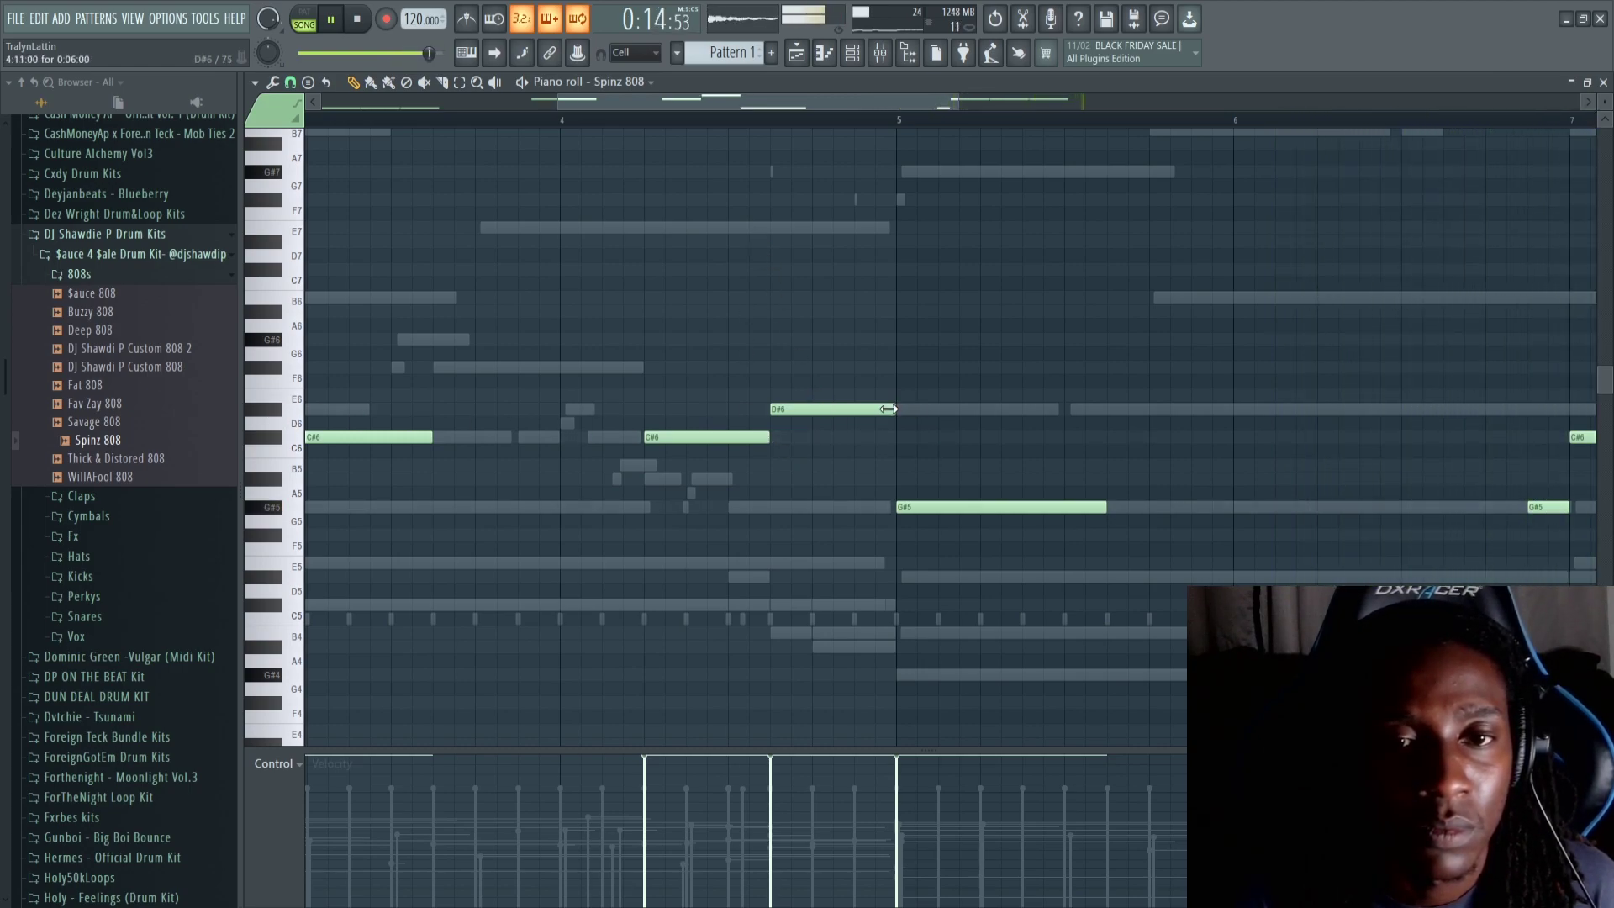
pyautogui.scroll(-3, 807, 126)
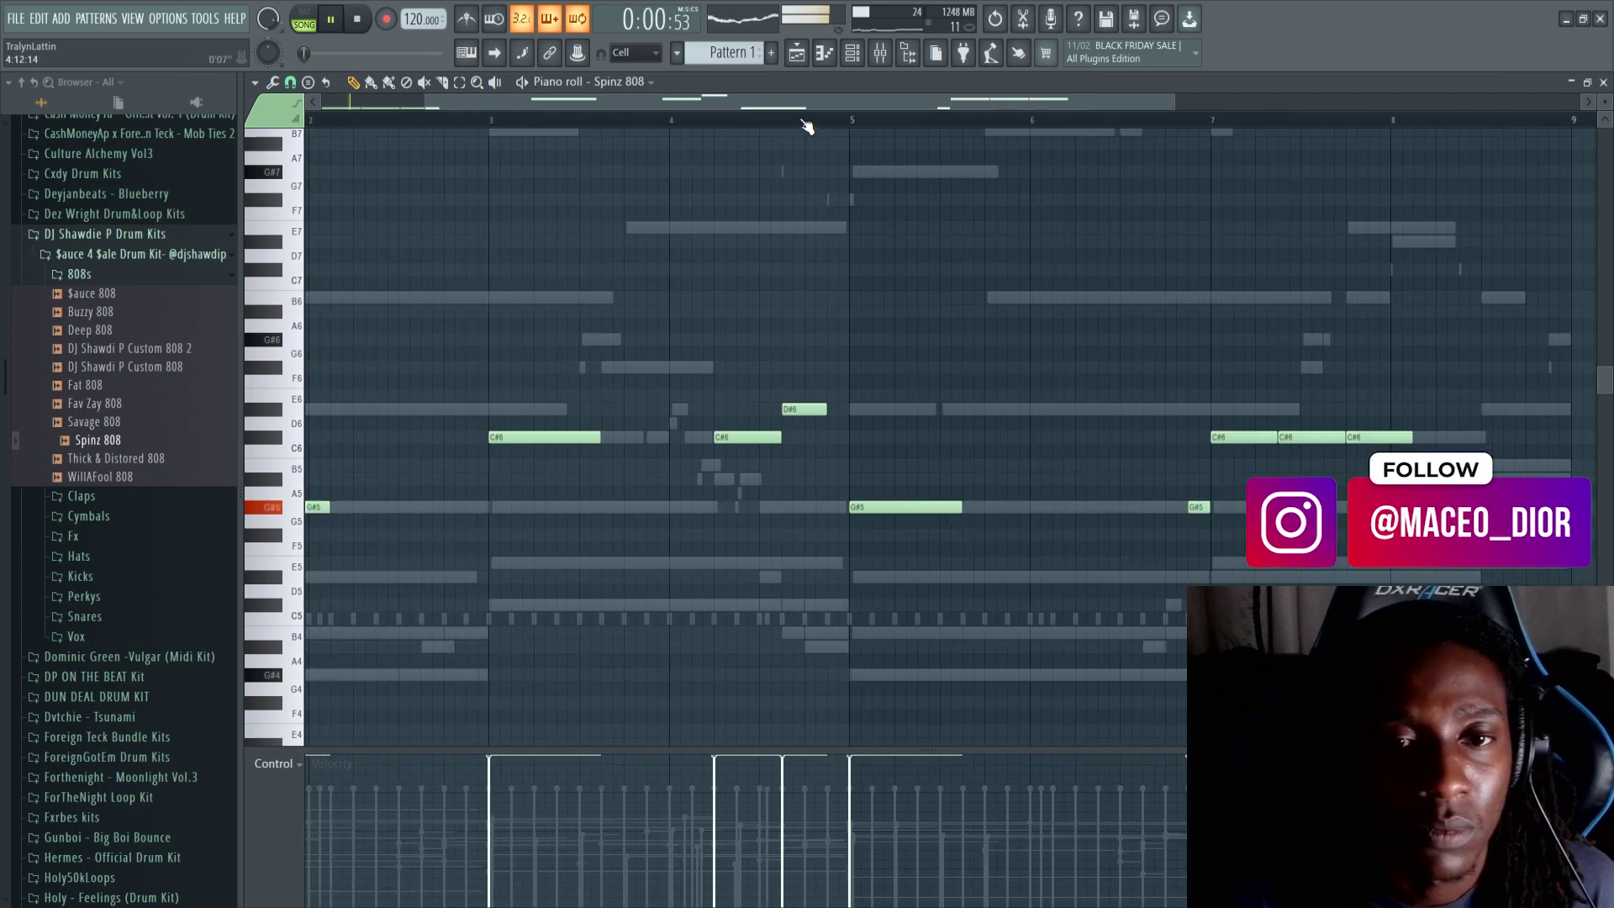
pyautogui.click(833, 465)
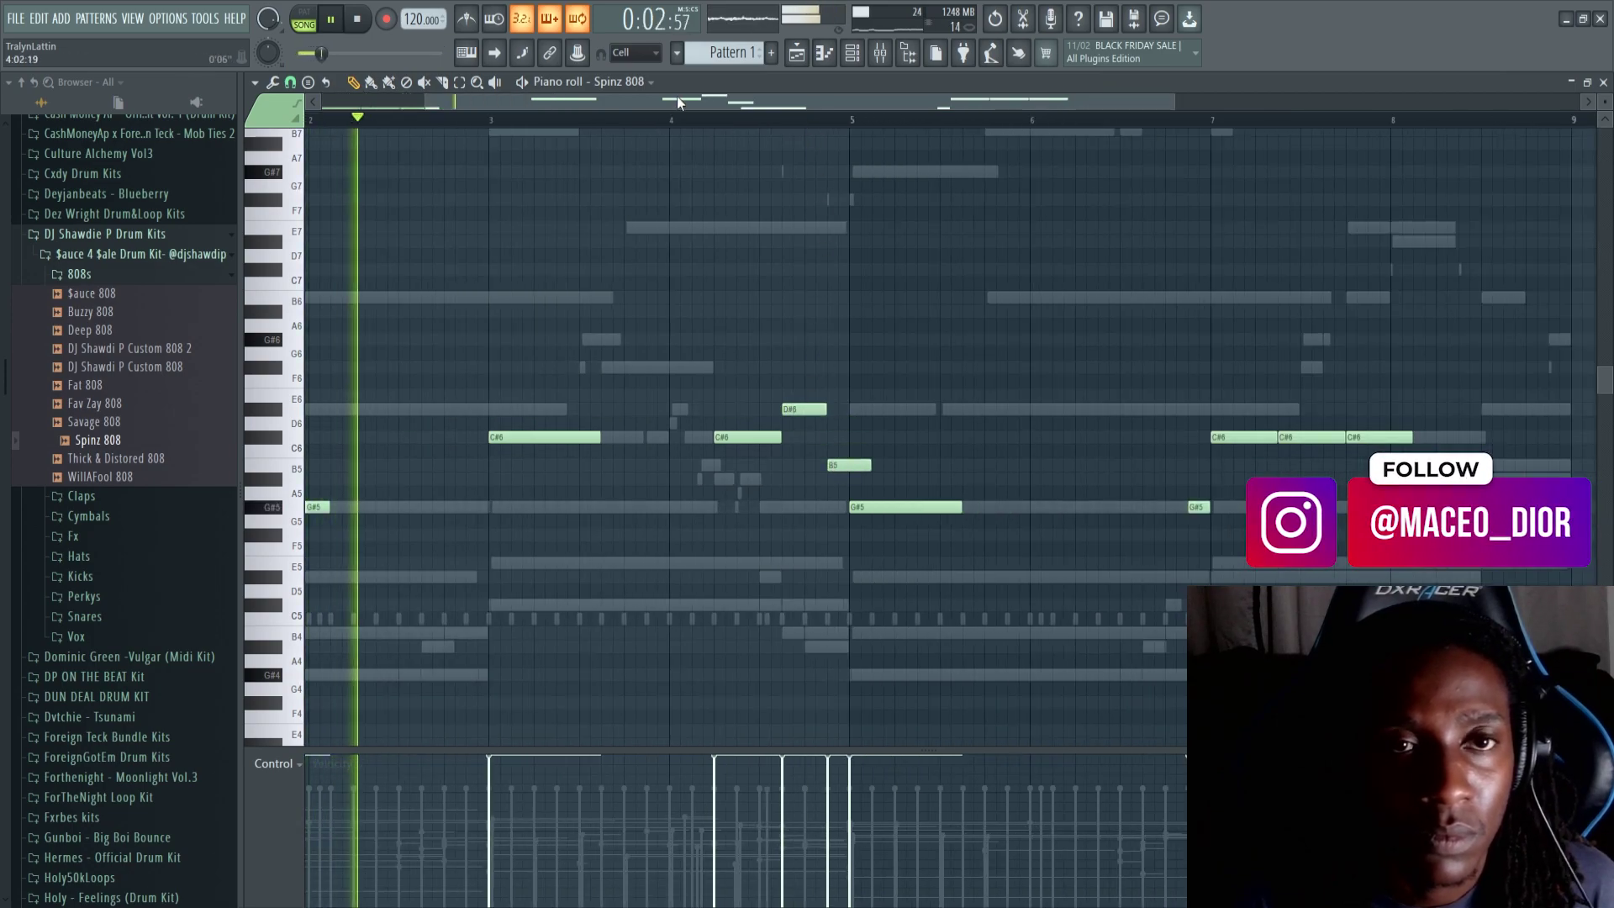
# Build three shorter back-to-back C#6 notes from the start of bar 3.
pyautogui.hscroll(-2, 678, 98)
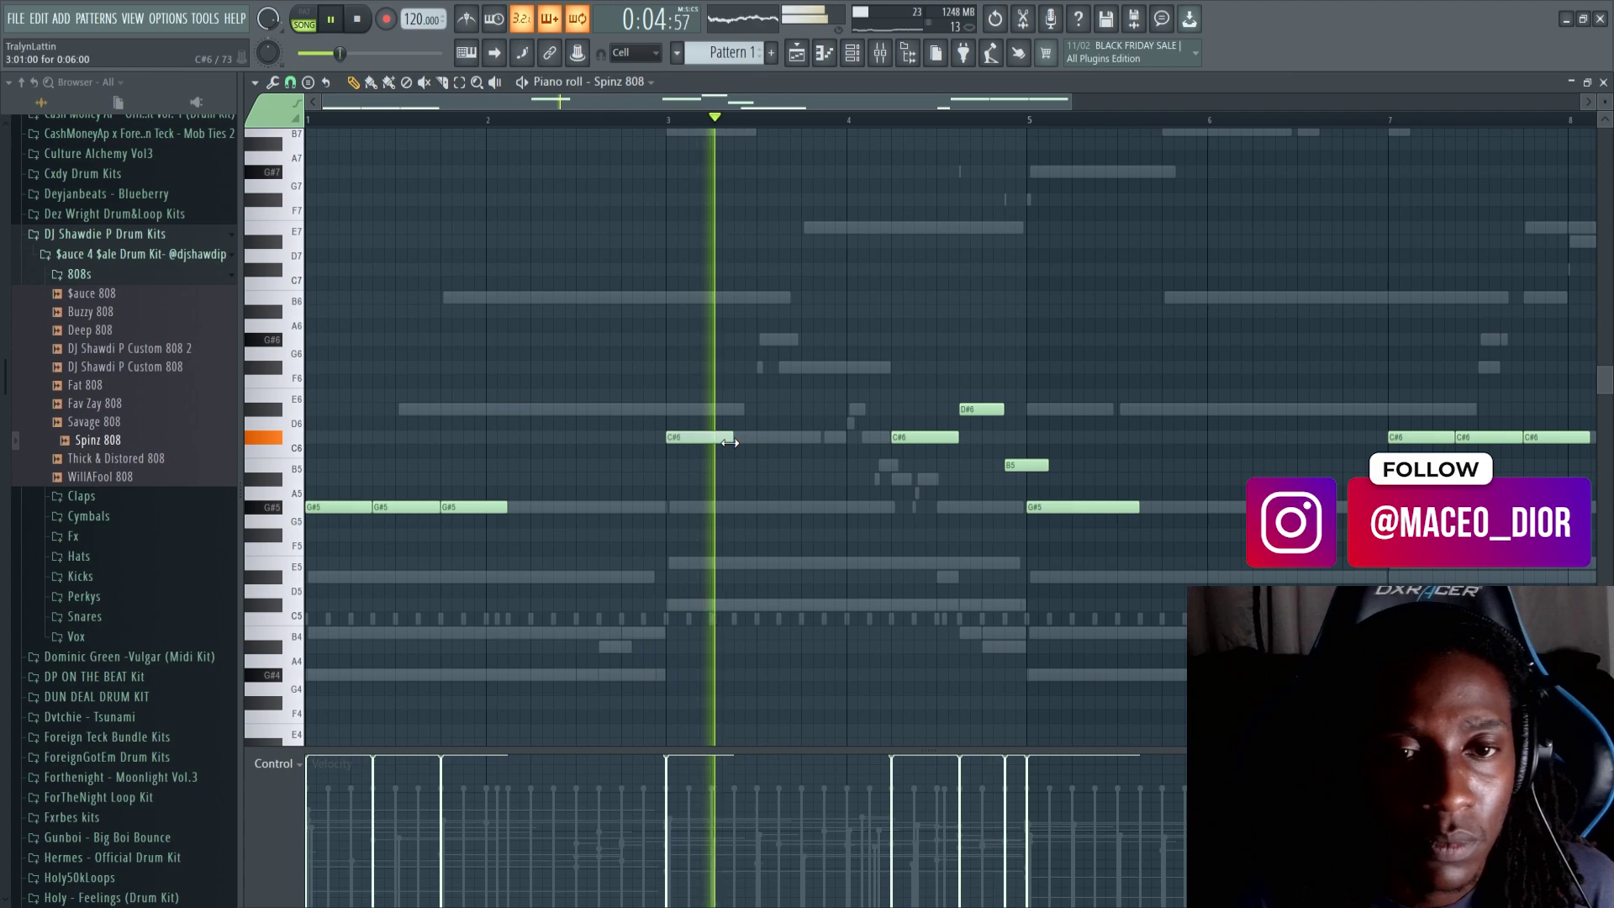
pyautogui.click(760, 439)
pyautogui.moveTo(760, 439); pyautogui.dragTo(750, 439)
pyautogui.moveTo(755, 440); pyautogui.dragTo(822, 440)
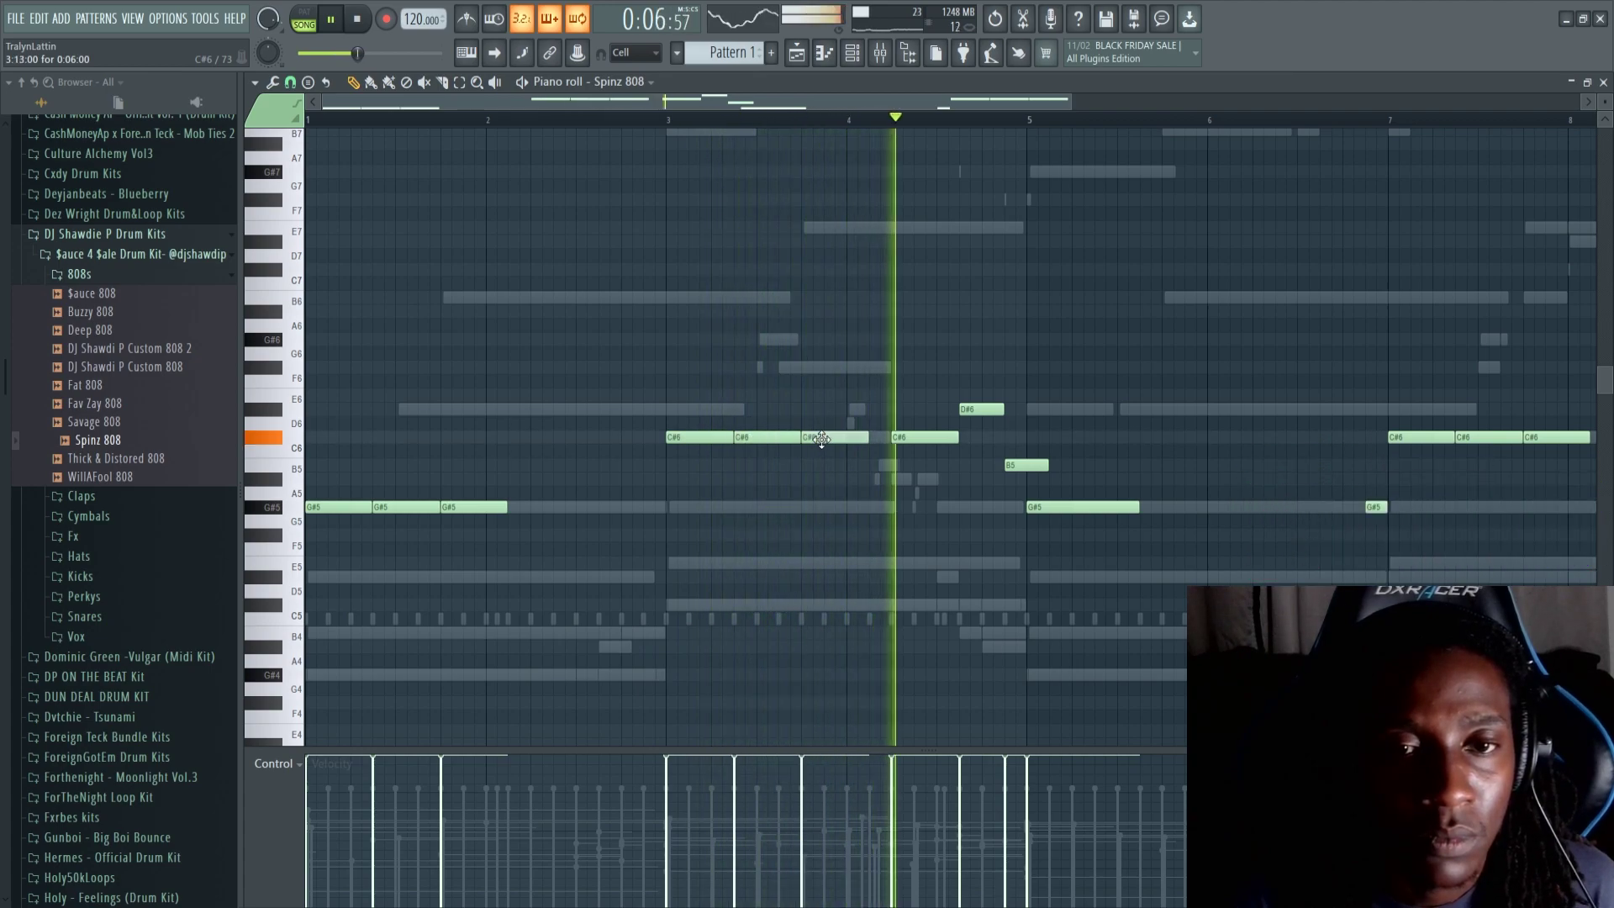
# Trim the B5 to end at bar 5 and replace bar 5's G#5 with three back-to-back G#5 notes.
pyautogui.moveTo(900, 106); pyautogui.dragTo(975, 105)
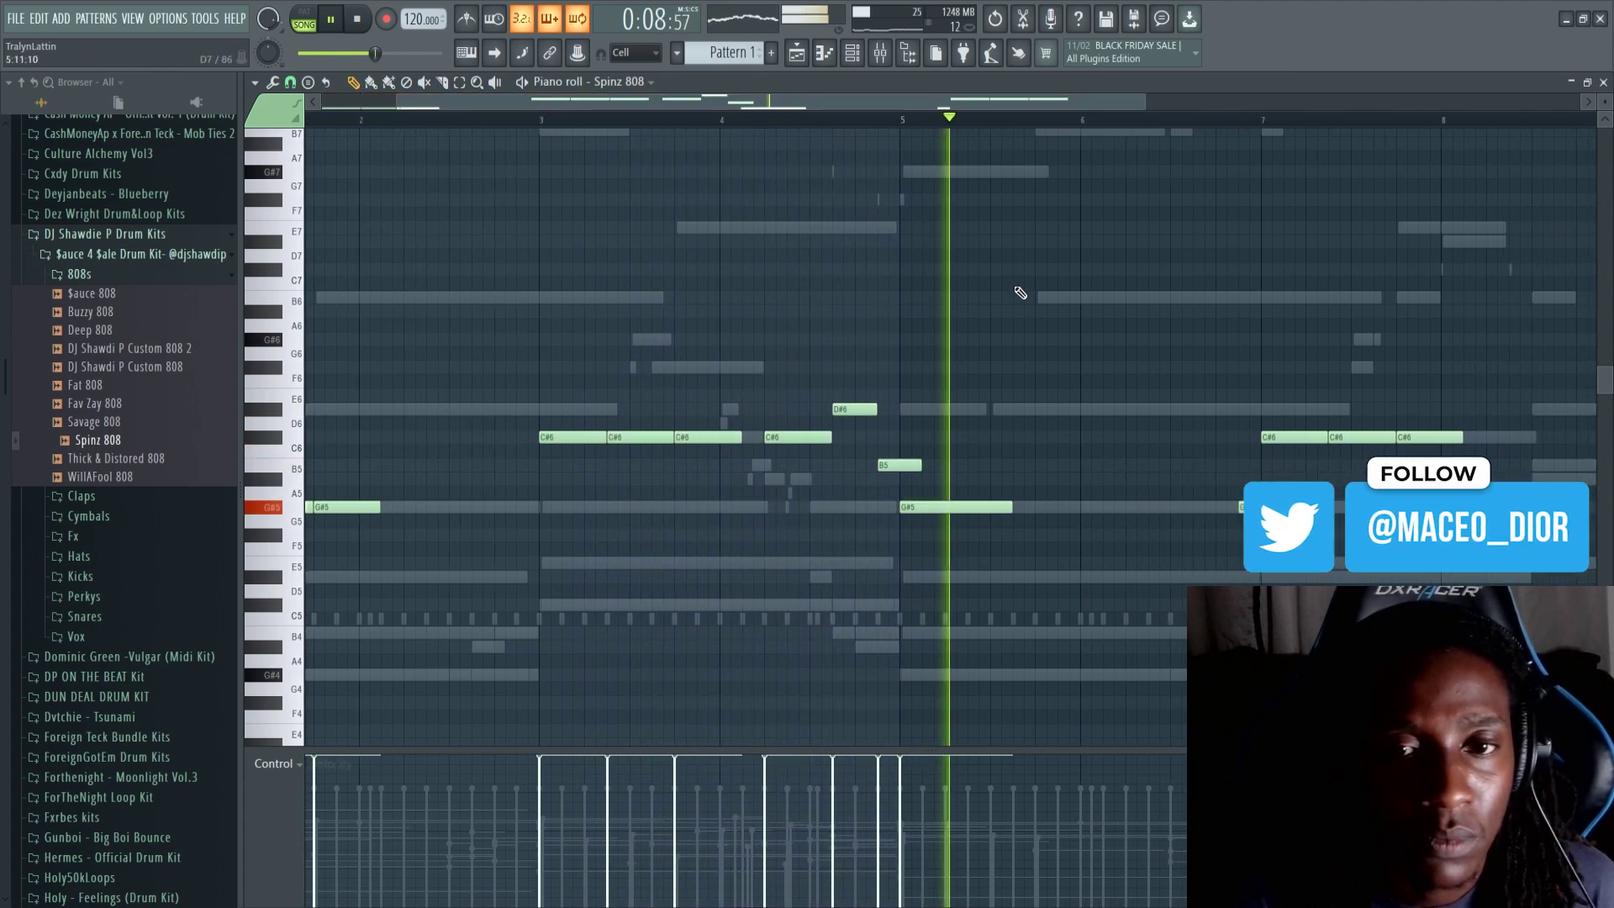
pyautogui.moveTo(913, 468); pyautogui.dragTo(892, 468)
pyautogui.rightClick(958, 507)
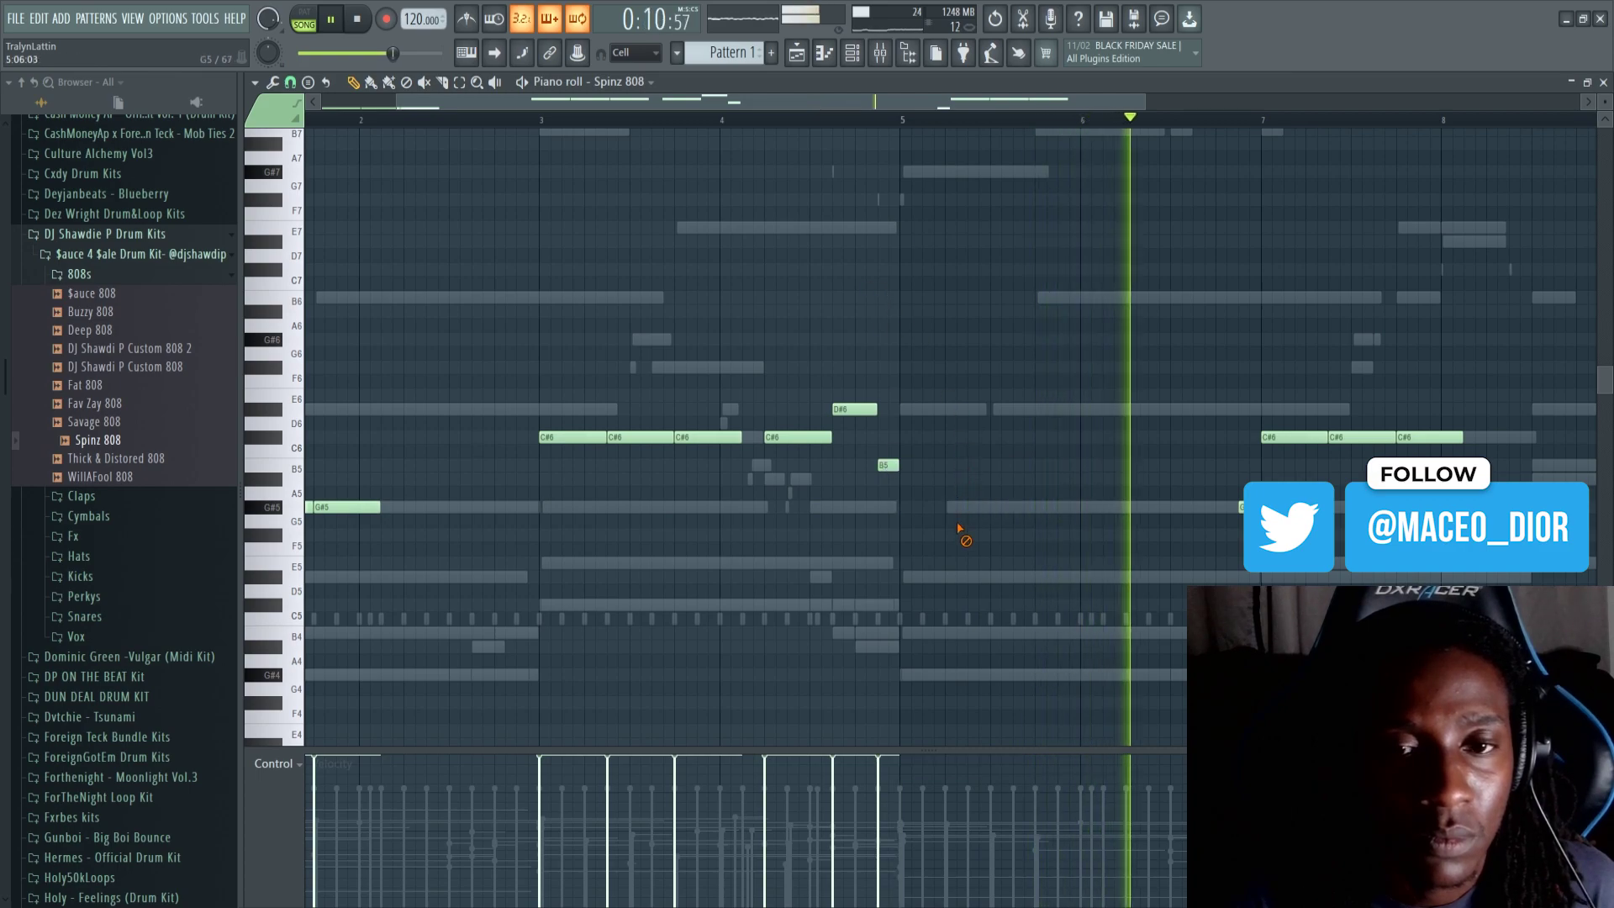
pyautogui.moveTo(709, 421); pyautogui.dragTo(930, 508)
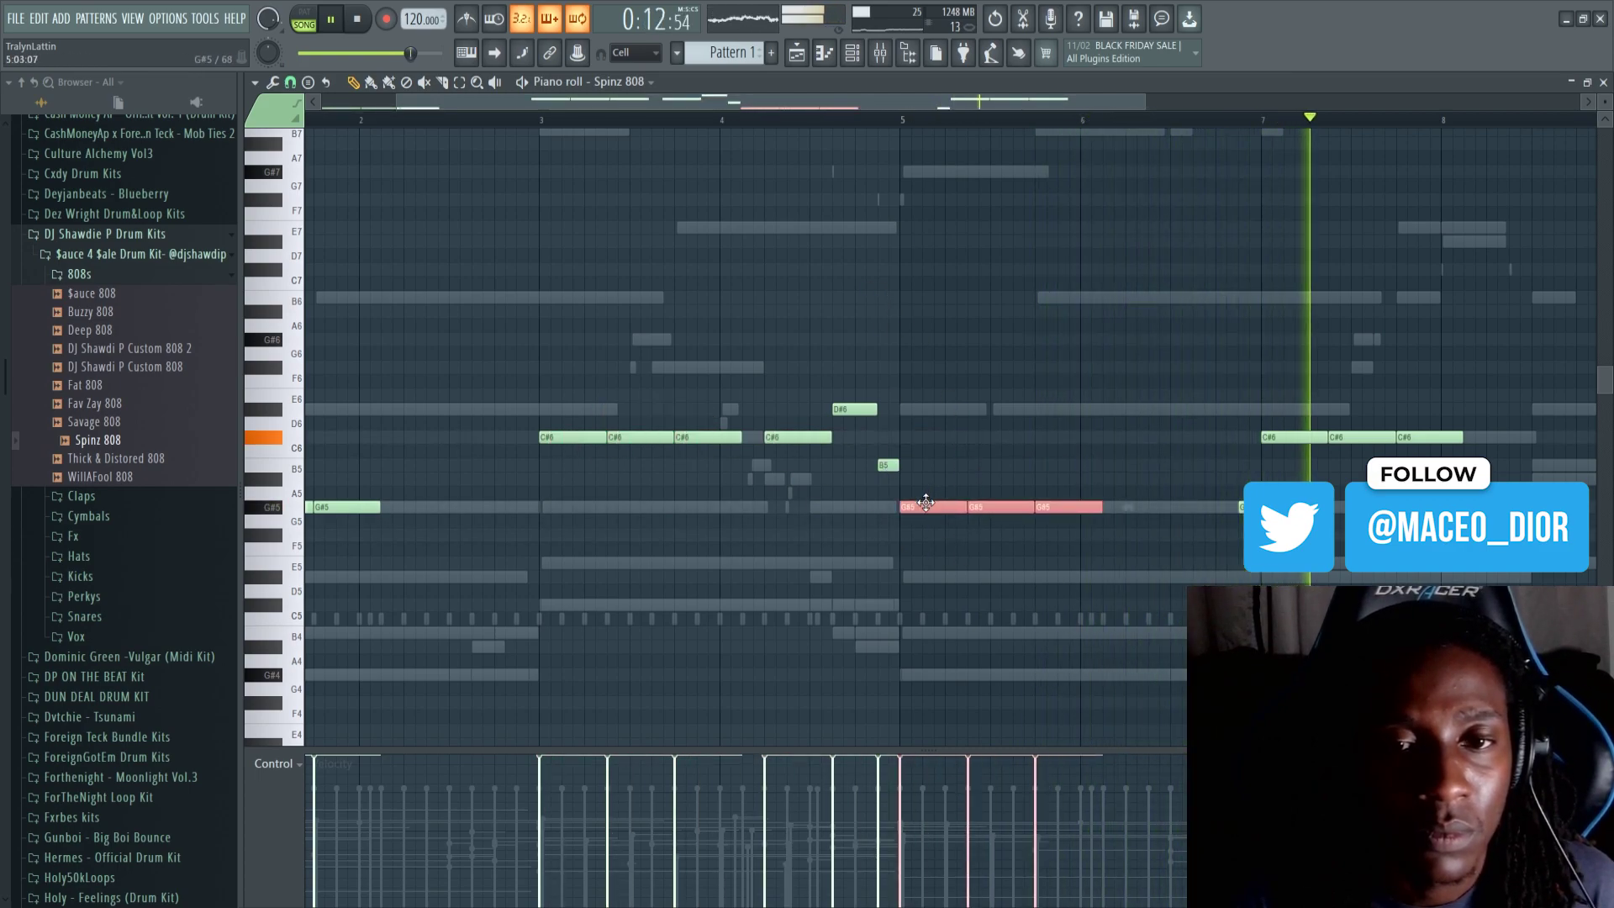
# Change the piano roll snap and write a closing run of C#5, C#5, B4, A#4, A#4 in the second half of bar 8.
pyautogui.moveTo(836, 101); pyautogui.dragTo(1075, 102)
pyautogui.moveTo(1086, 167); pyautogui.dragTo(1145, 181)
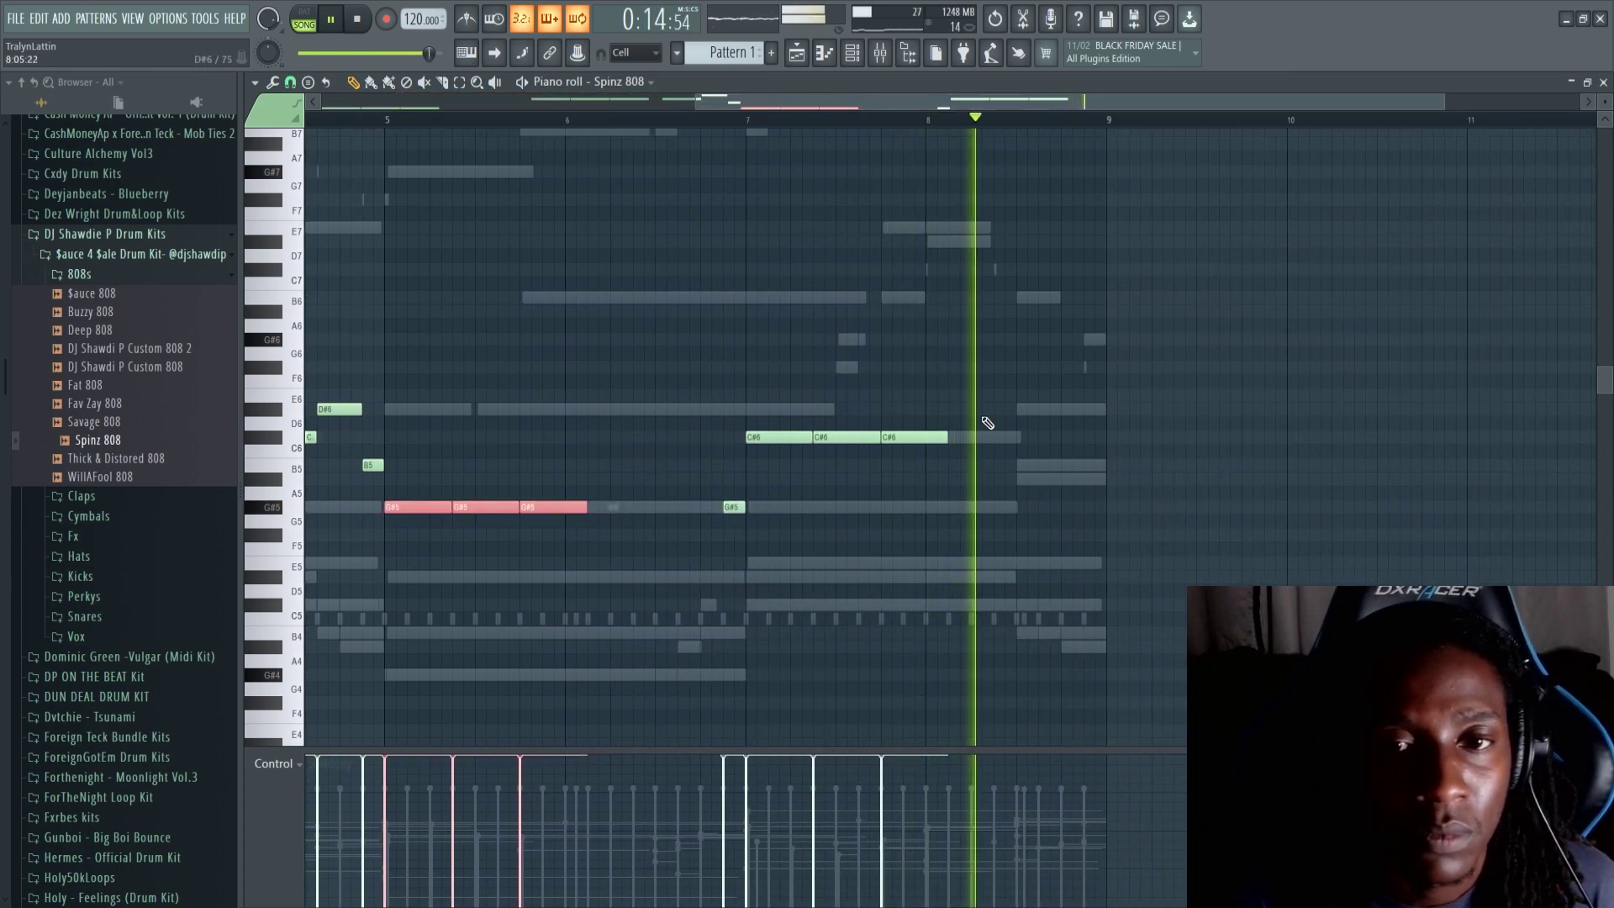
pyautogui.scroll(5, 1098, 135)
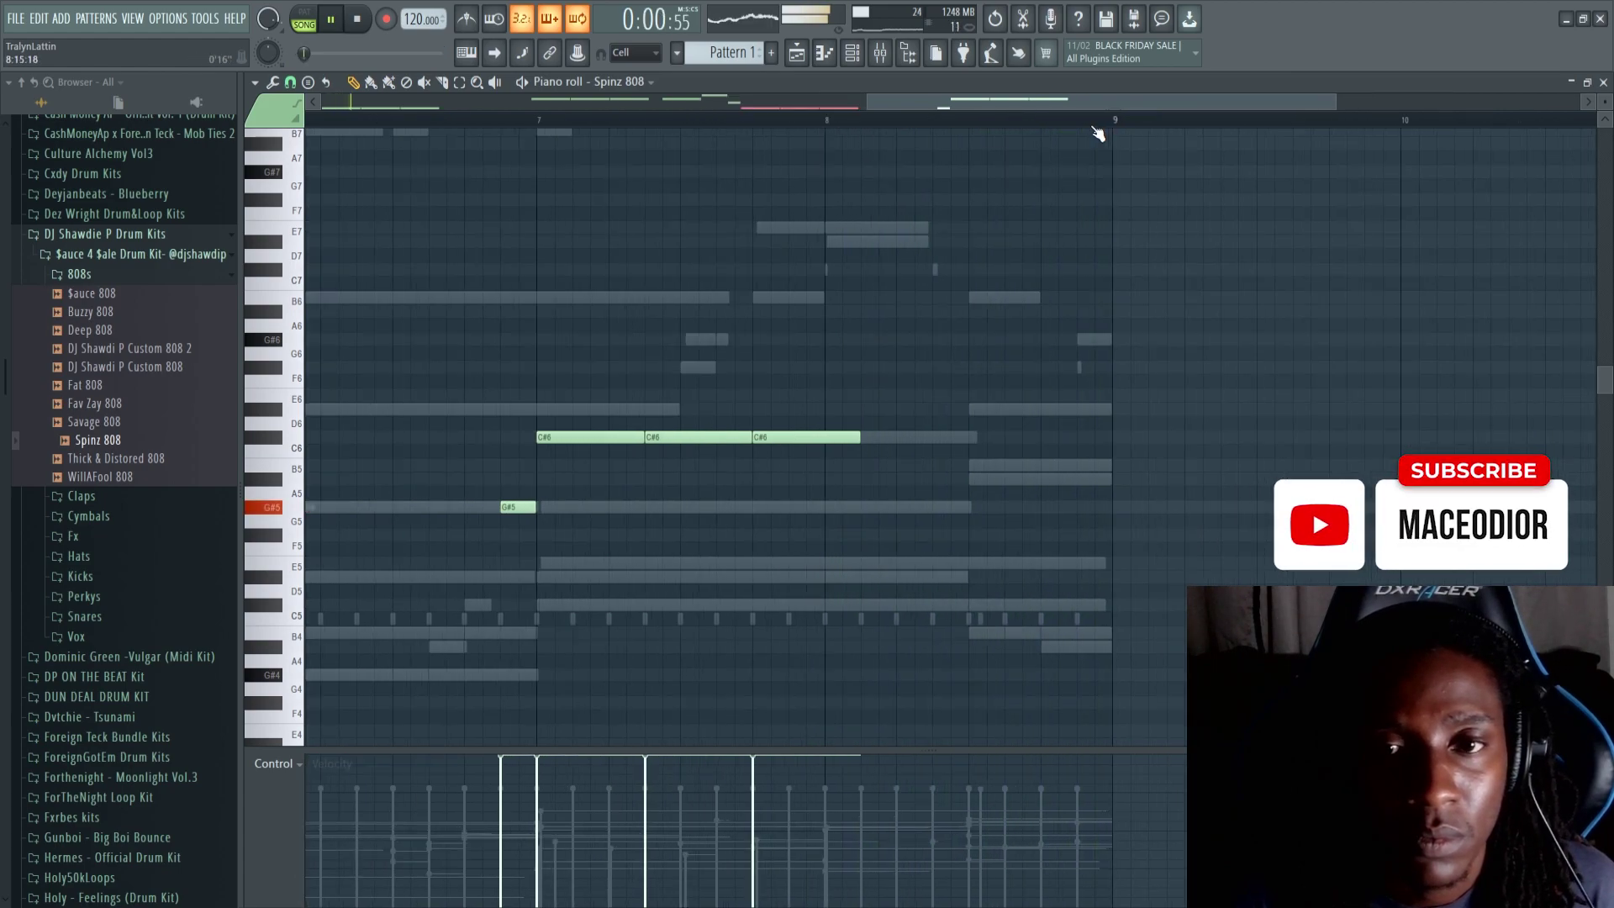
pyautogui.click(301, 85)
pyautogui.click(315, 234)
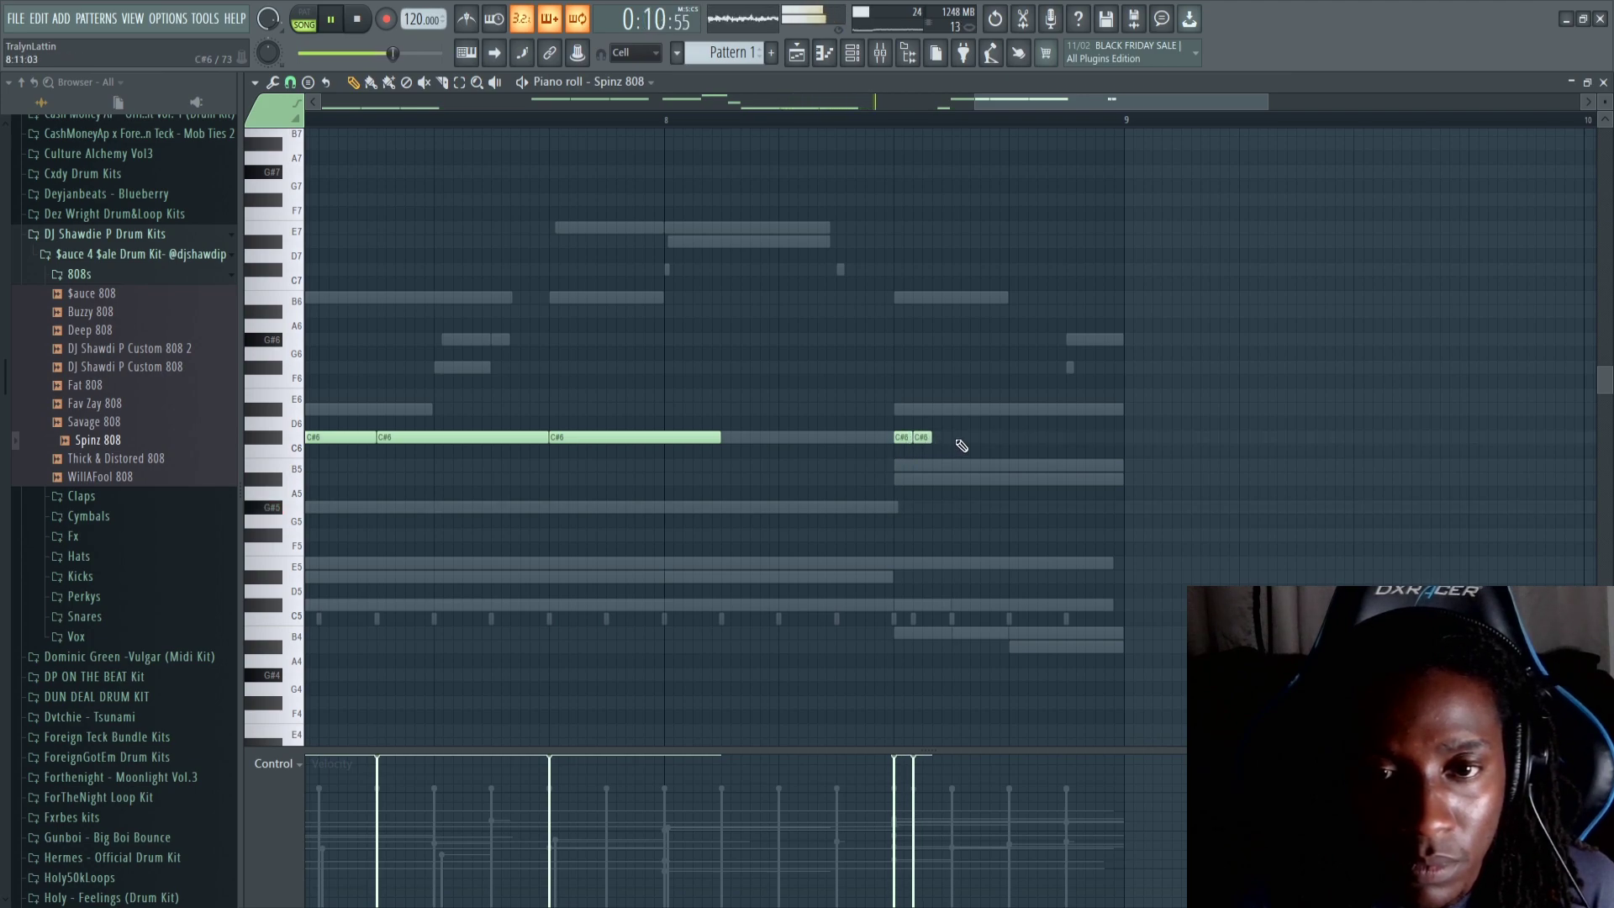
pyautogui.moveTo(1026, 438); pyautogui.dragTo(1124, 439)
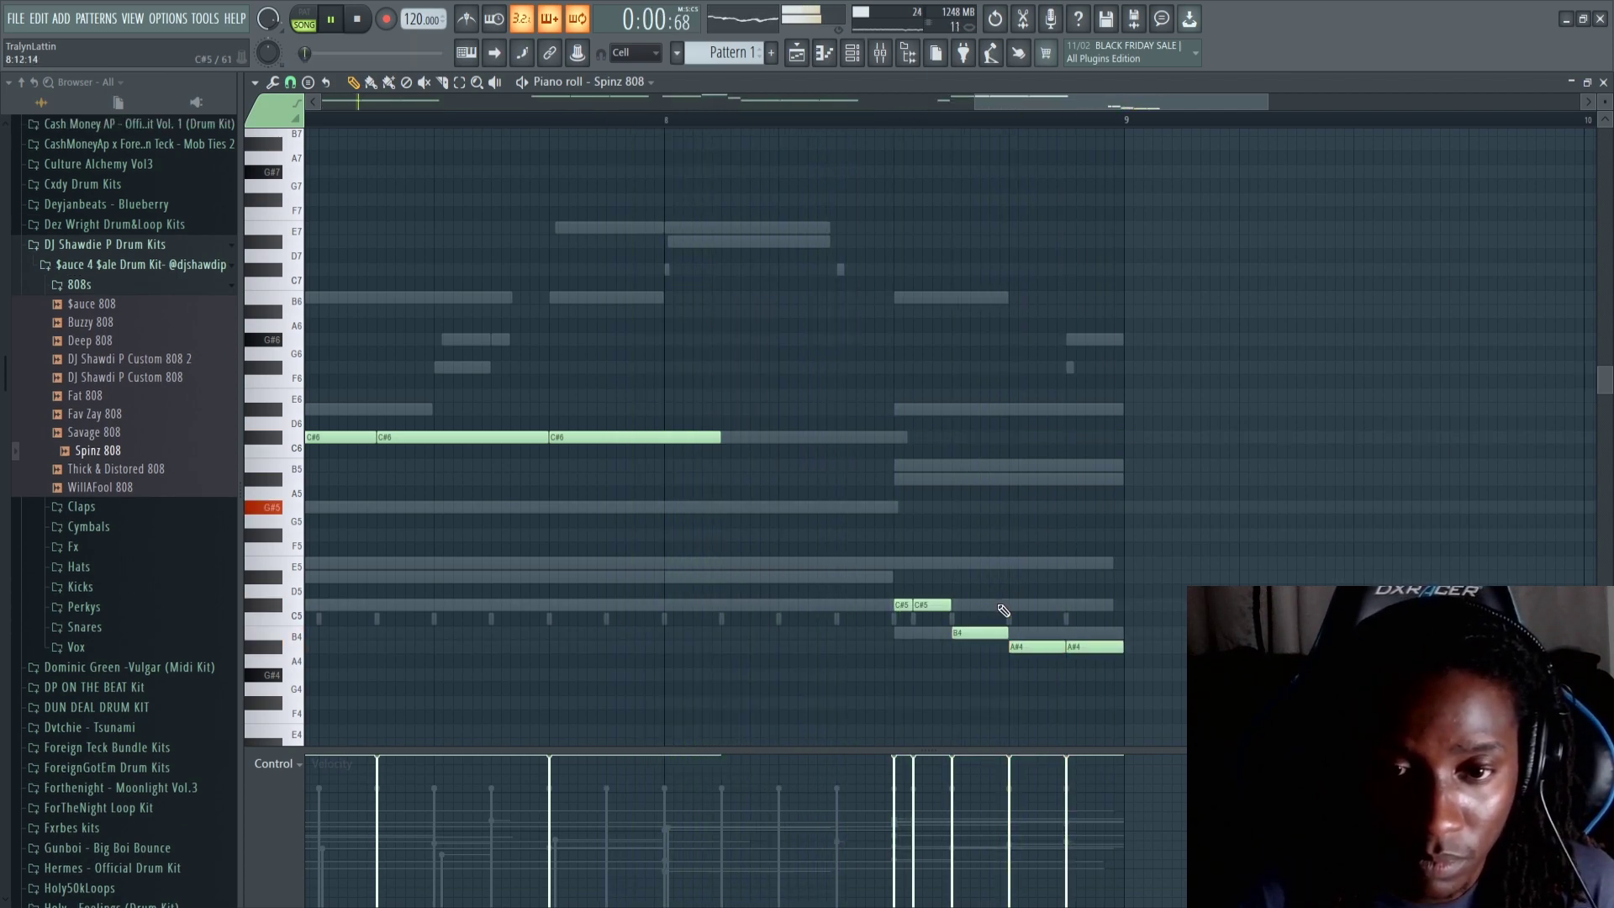
# Add a C#6 in bar 8 filling the gap before the closing run, and raise the two A#4 notes to A#5.
pyautogui.keyDown('ctrl'); pyautogui.scroll(-3, 933, 210); pyautogui.keyUp('ctrl')
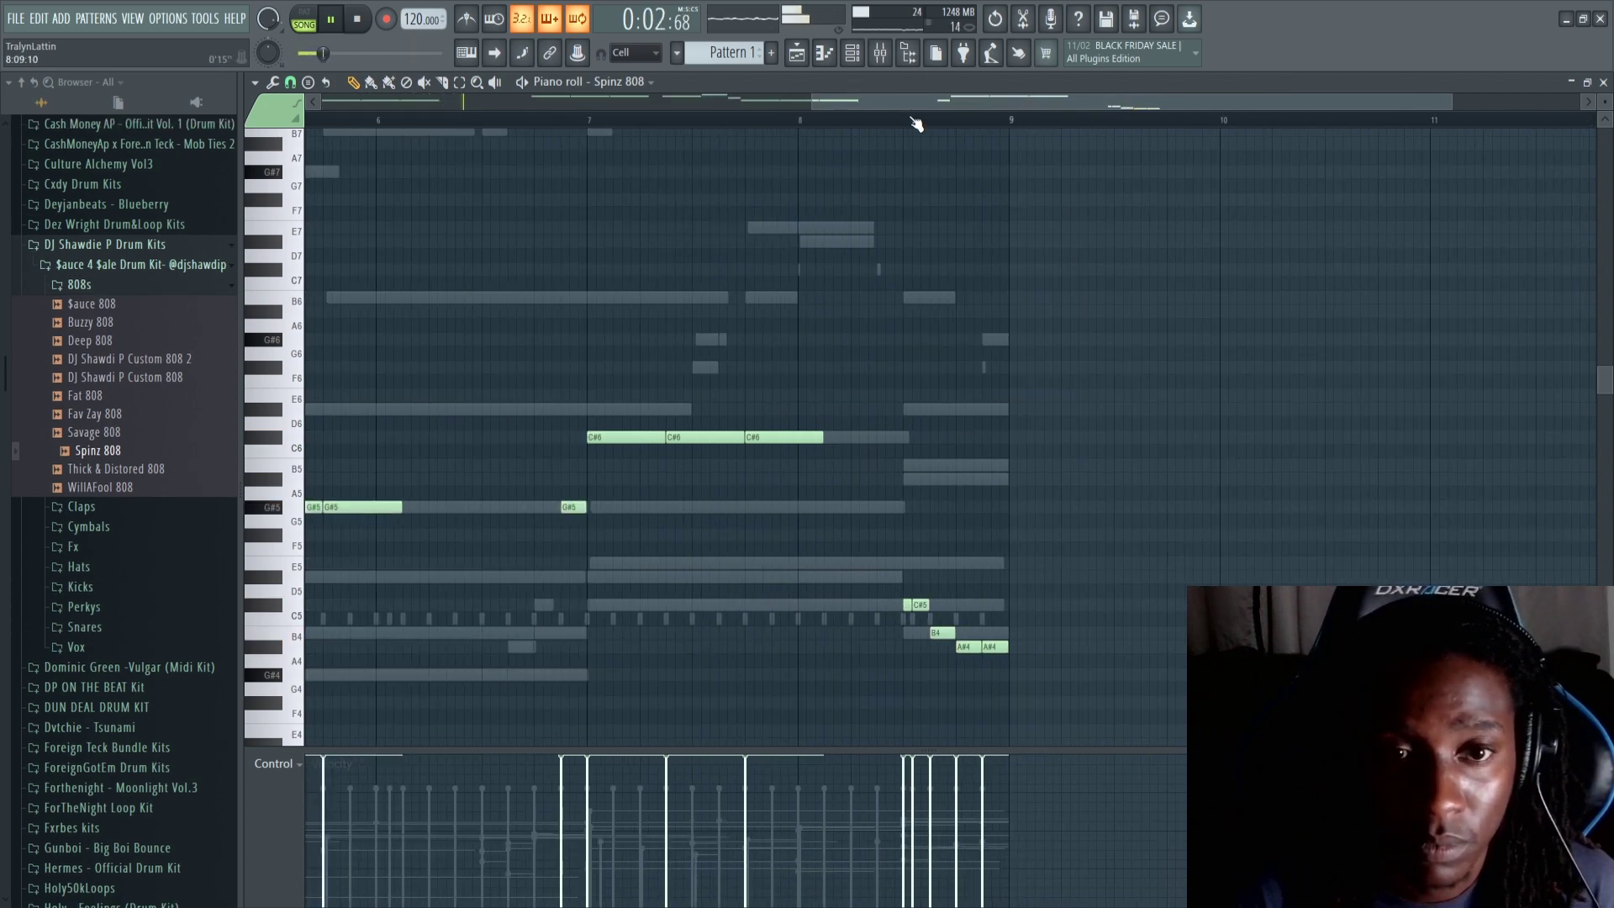
pyautogui.keyDown('ctrl'); pyautogui.scroll(-2, 824, 132); pyautogui.keyUp('ctrl')
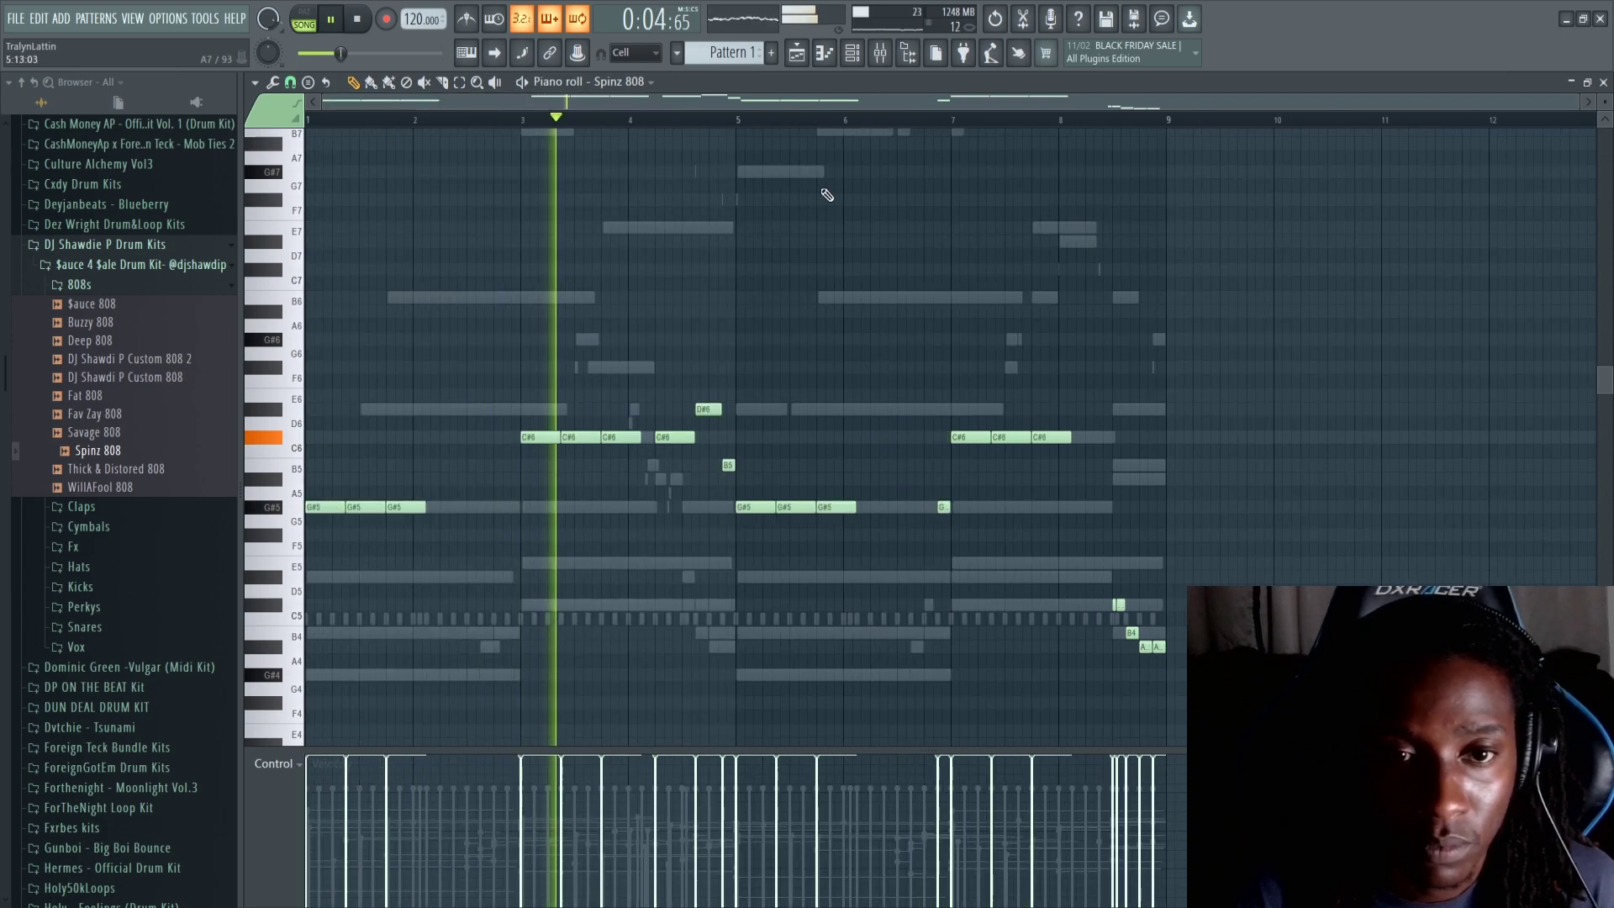
pyautogui.click(1093, 437)
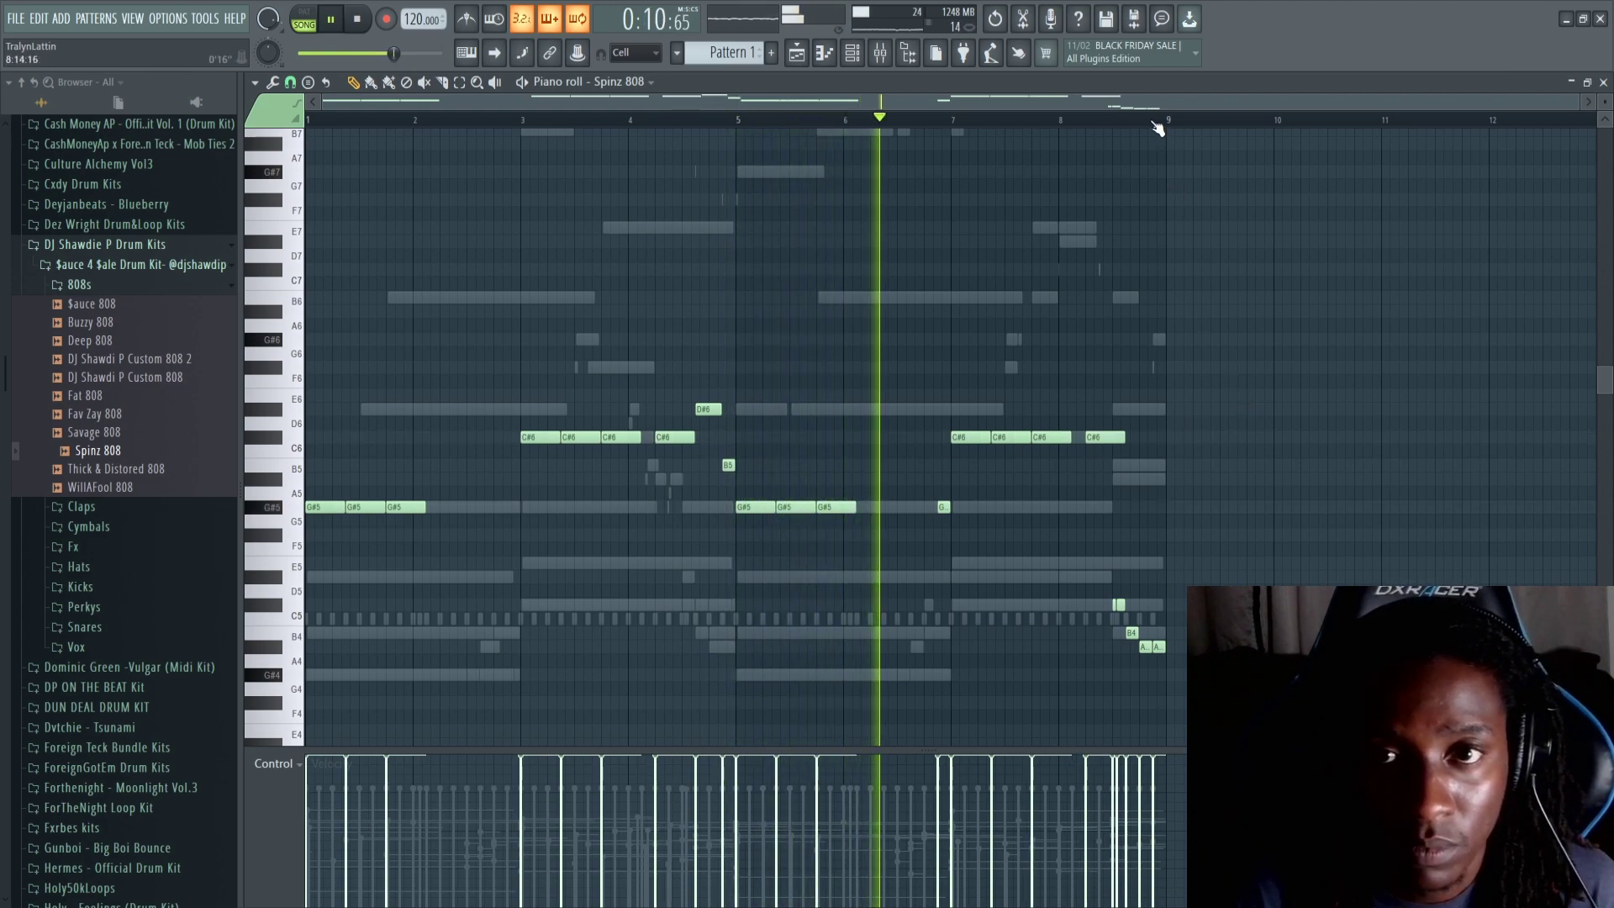
pyautogui.keyDown('ctrl'); pyautogui.scroll(2, 1169, 202); pyautogui.keyUp('ctrl')
pyautogui.moveTo(1091, 443); pyautogui.dragTo(1009, 443)
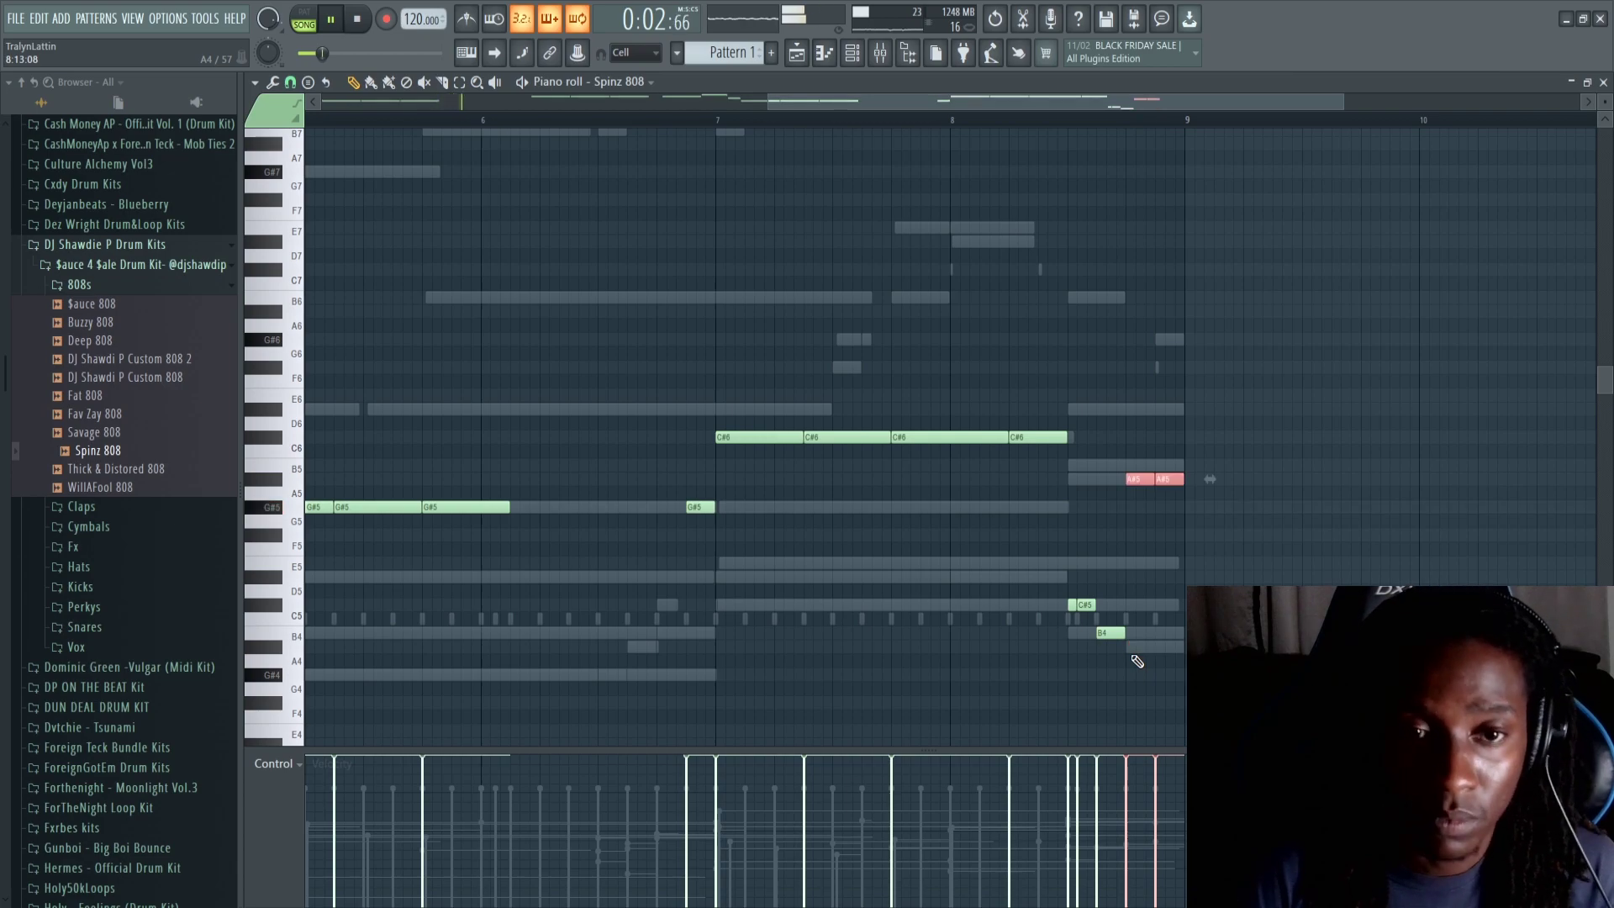
# Load Rack Kick 2 from the kit's Kicks folder as a new channel and open its piano roll.
pyautogui.keyDown('ctrl'); pyautogui.scroll(-2, 757, 215); pyautogui.keyUp('ctrl')
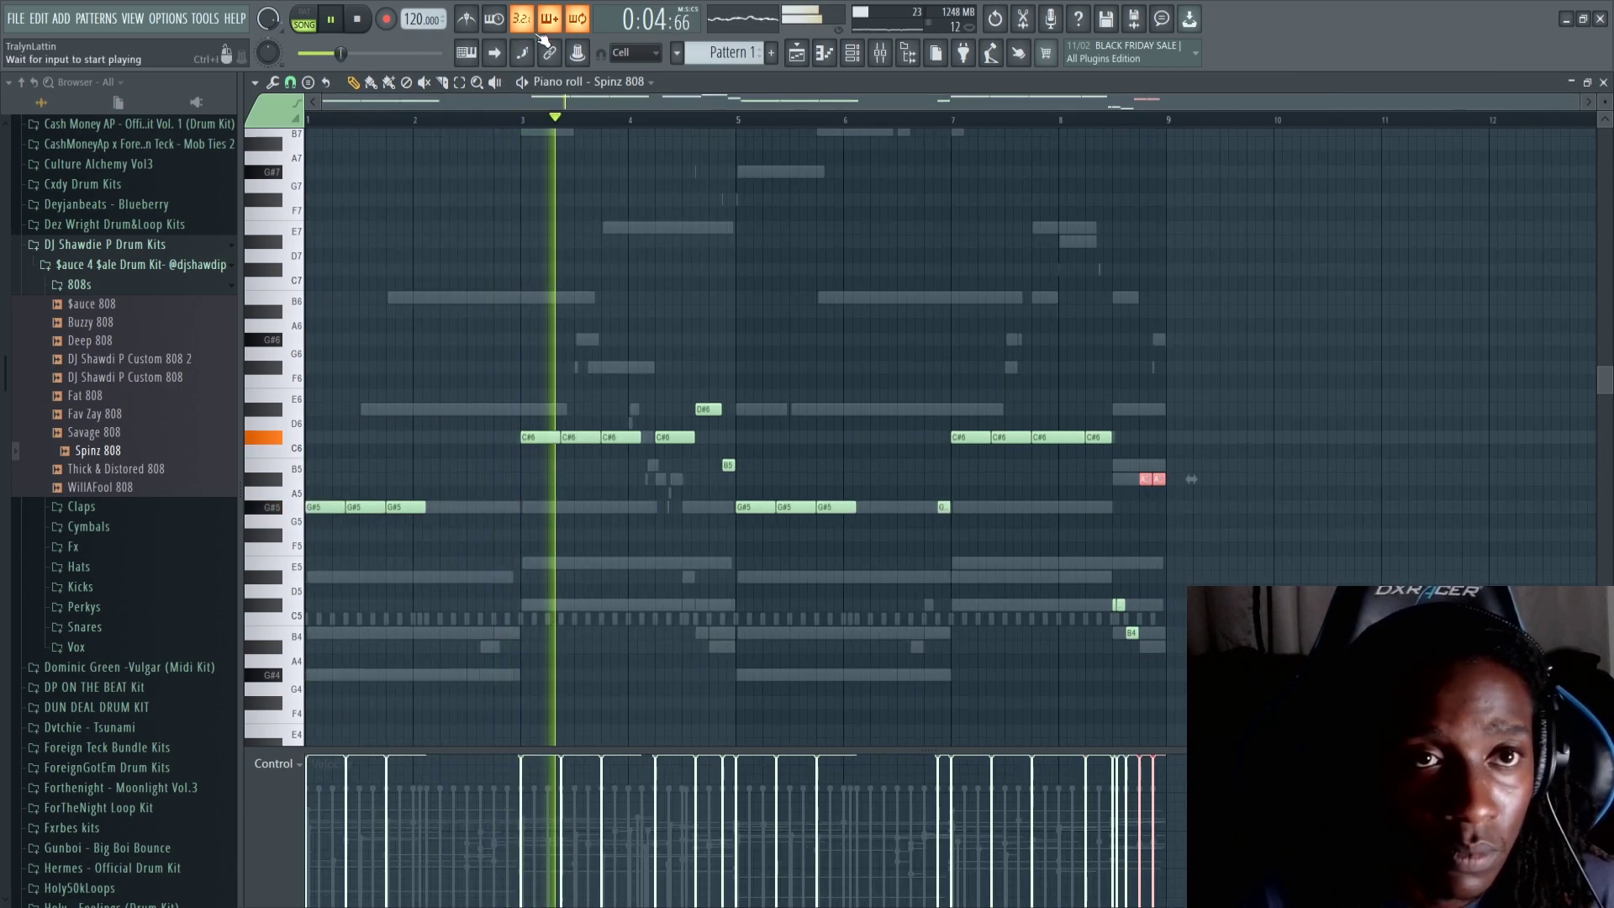
pyautogui.click(852, 53)
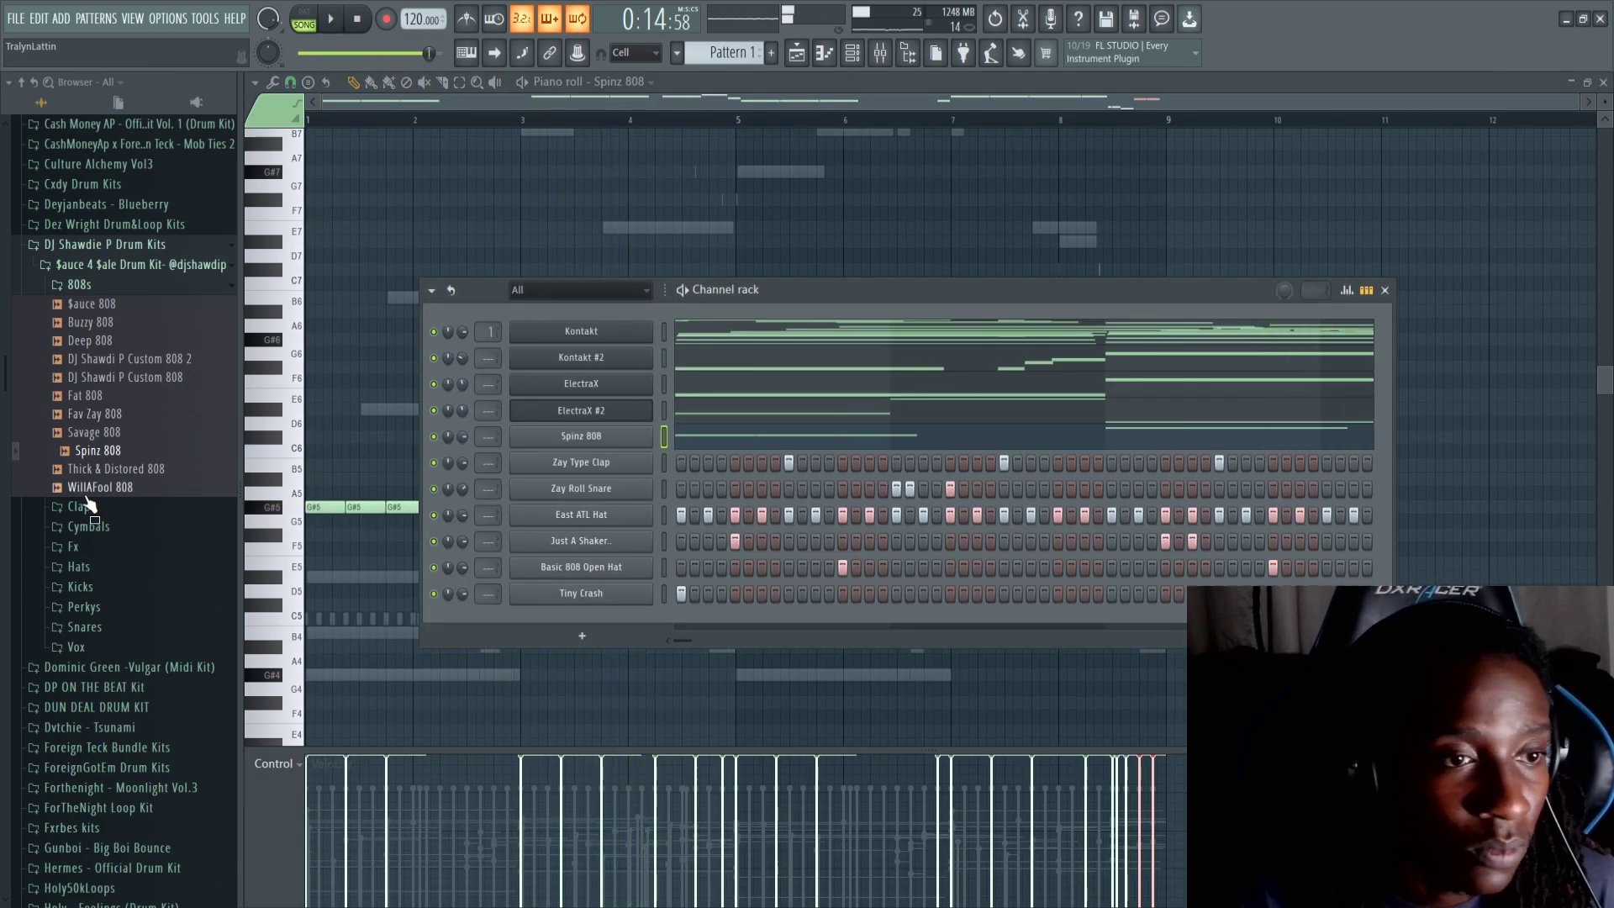
pyautogui.click(87, 592)
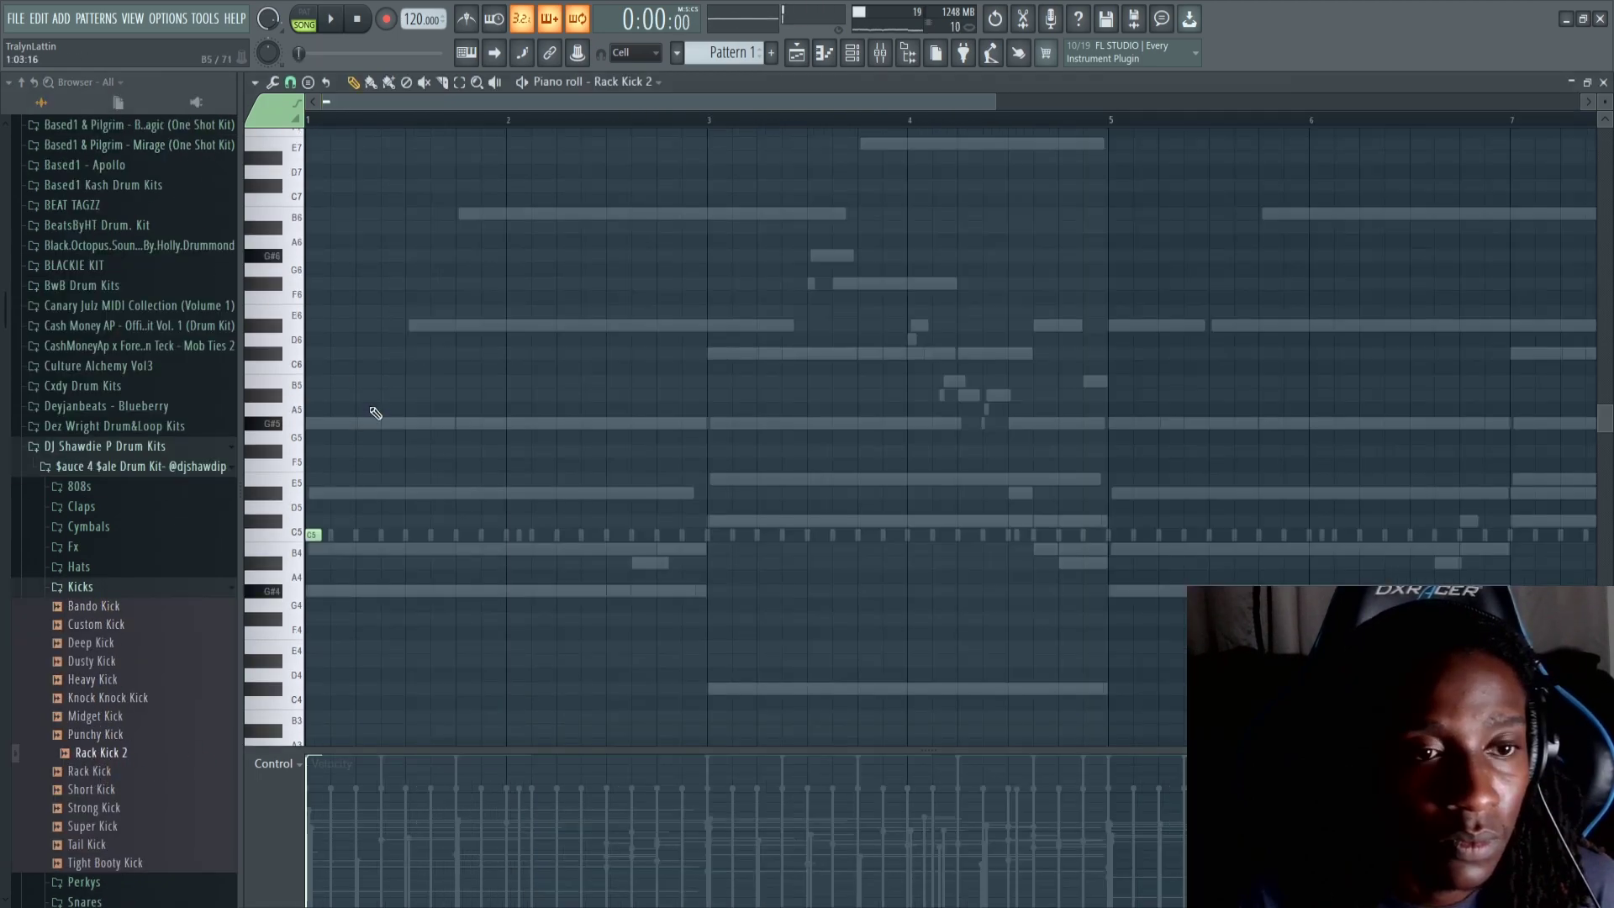
# Place C5 kicks in bar 1 (steps 7, 13), bar 2 (step 15), bar 3 (steps 1, 7, 13) and bar 4 (steps 5, 11).
pyautogui.press('space')
pyautogui.click(460, 538)
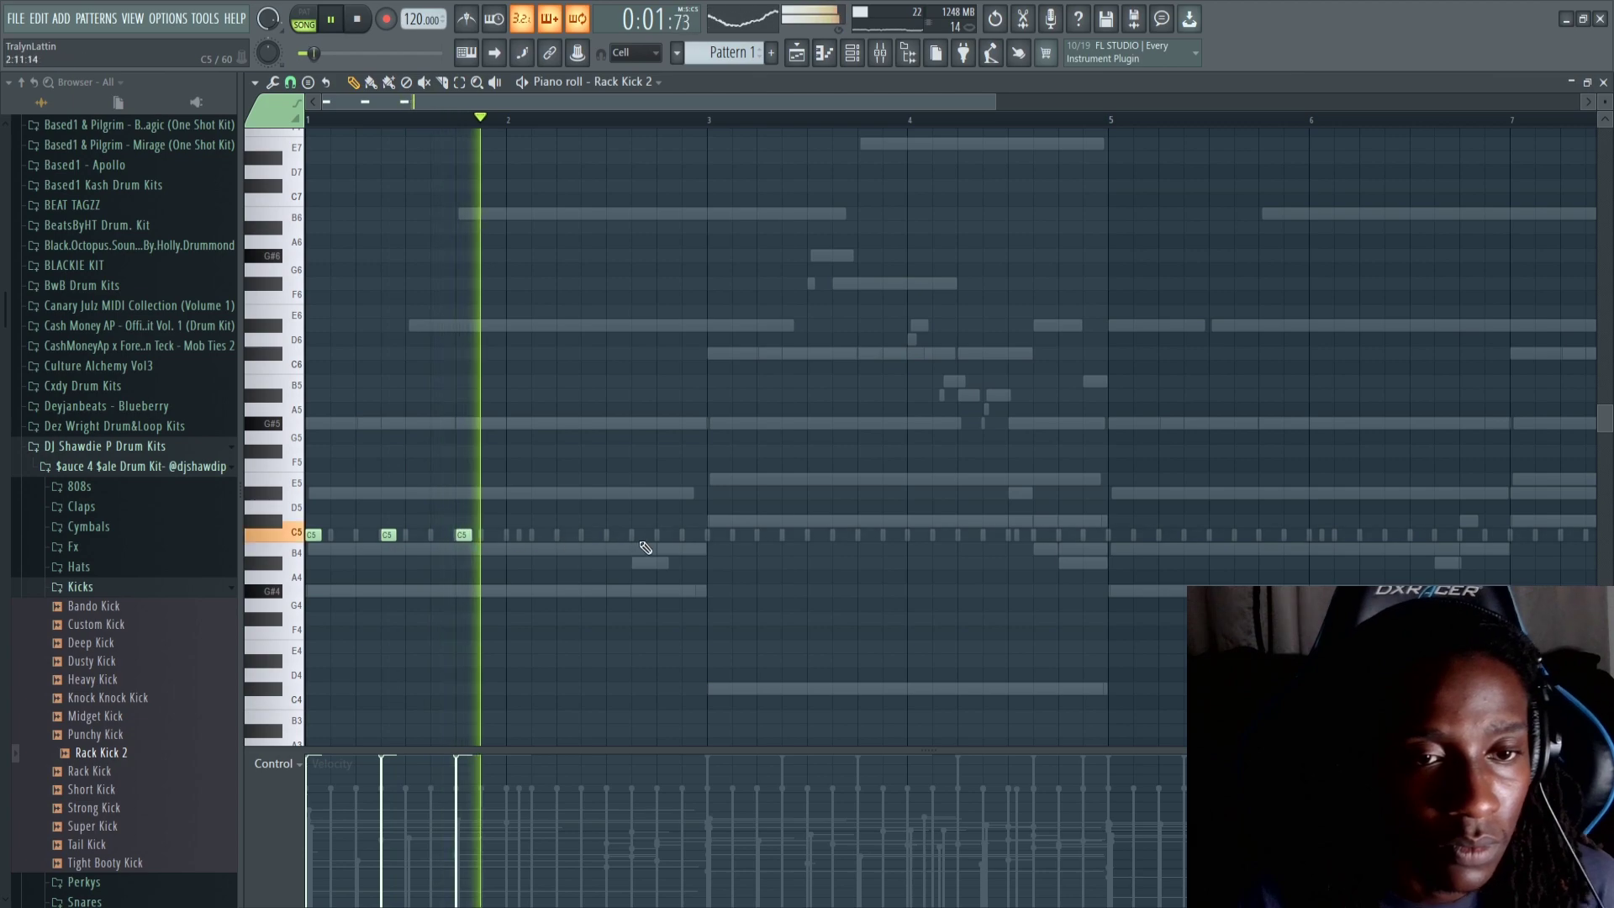
pyautogui.click(691, 538)
pyautogui.click(716, 538)
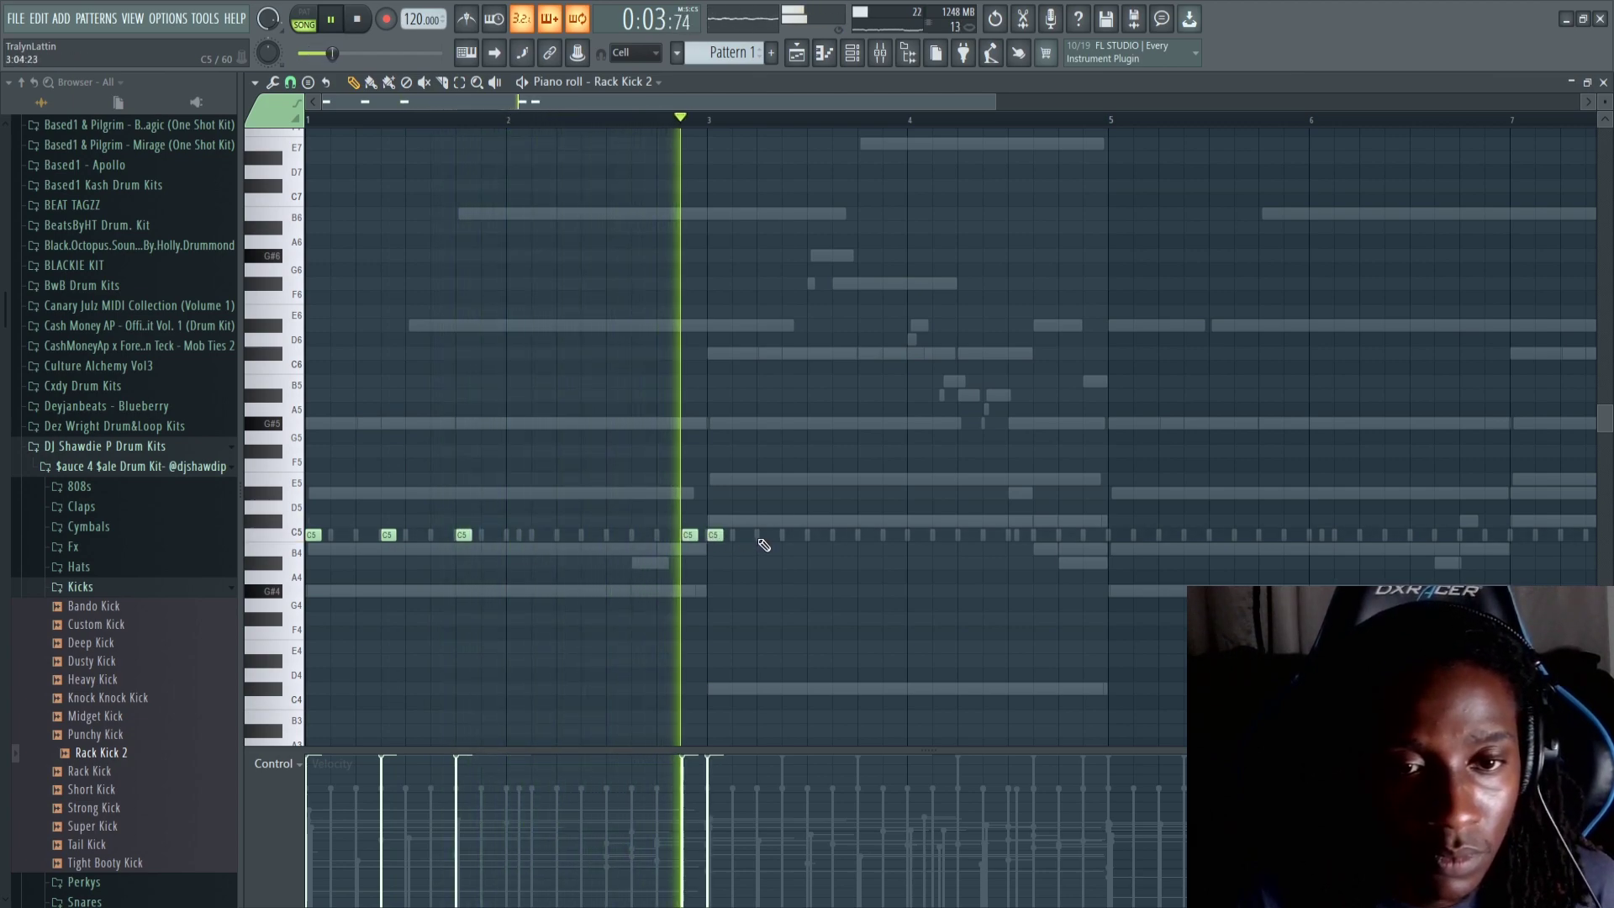
pyautogui.click(790, 538)
pyautogui.click(866, 539)
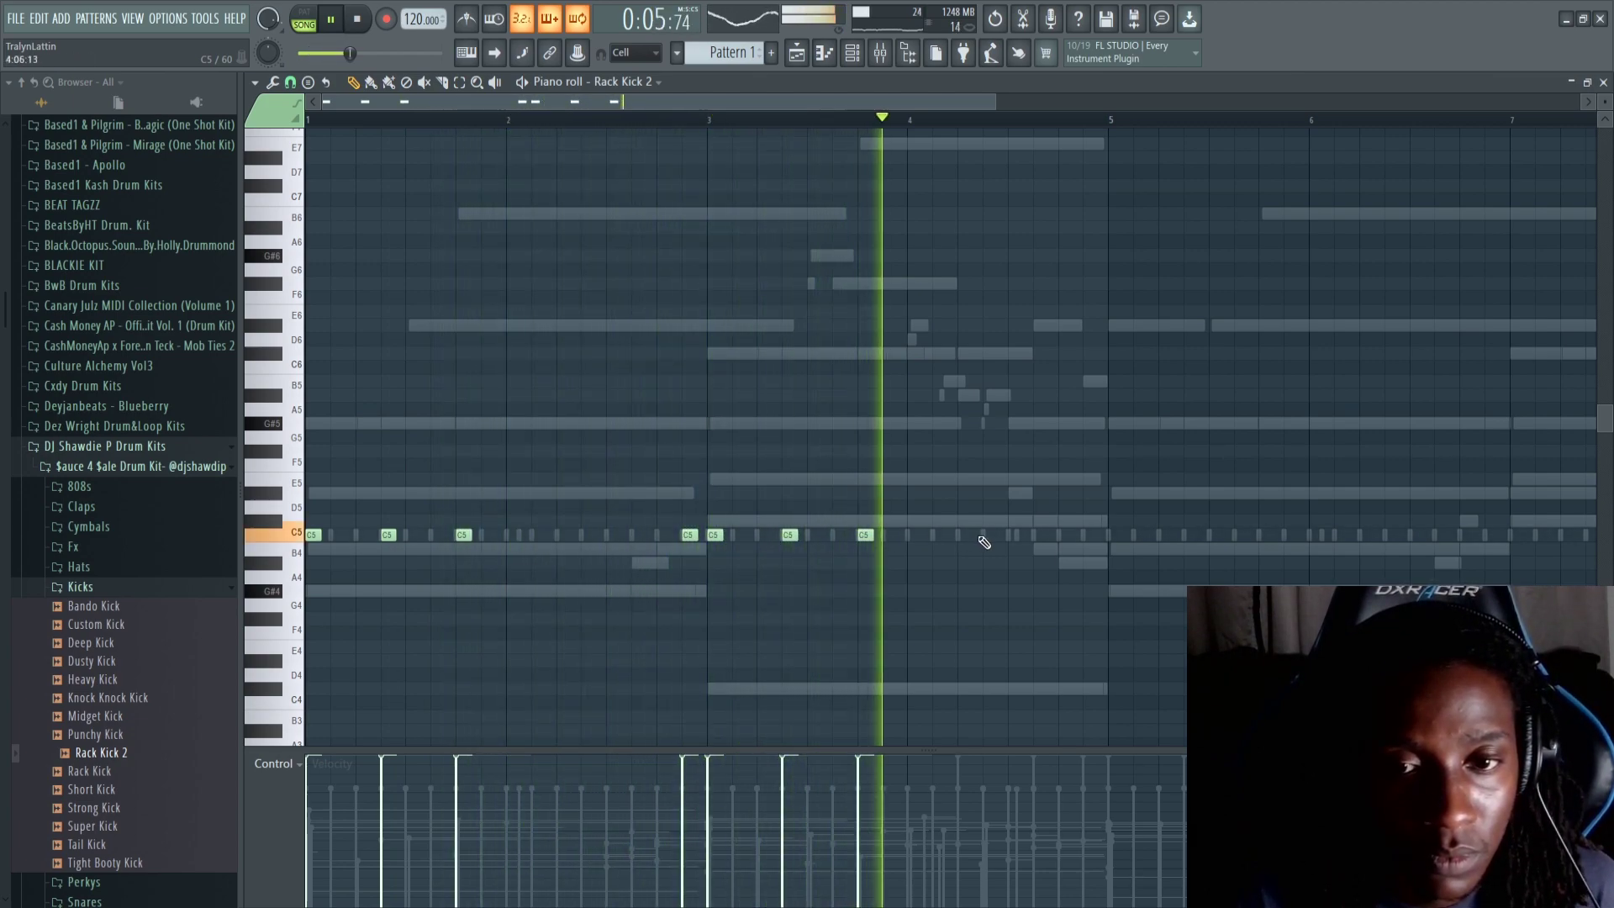
pyautogui.click(965, 538)
pyautogui.click(1036, 536)
# Add a C5 kick at the start of bar 5 and copy the remaining kick pattern into bars 5 to 8.
pyautogui.click(1117, 536)
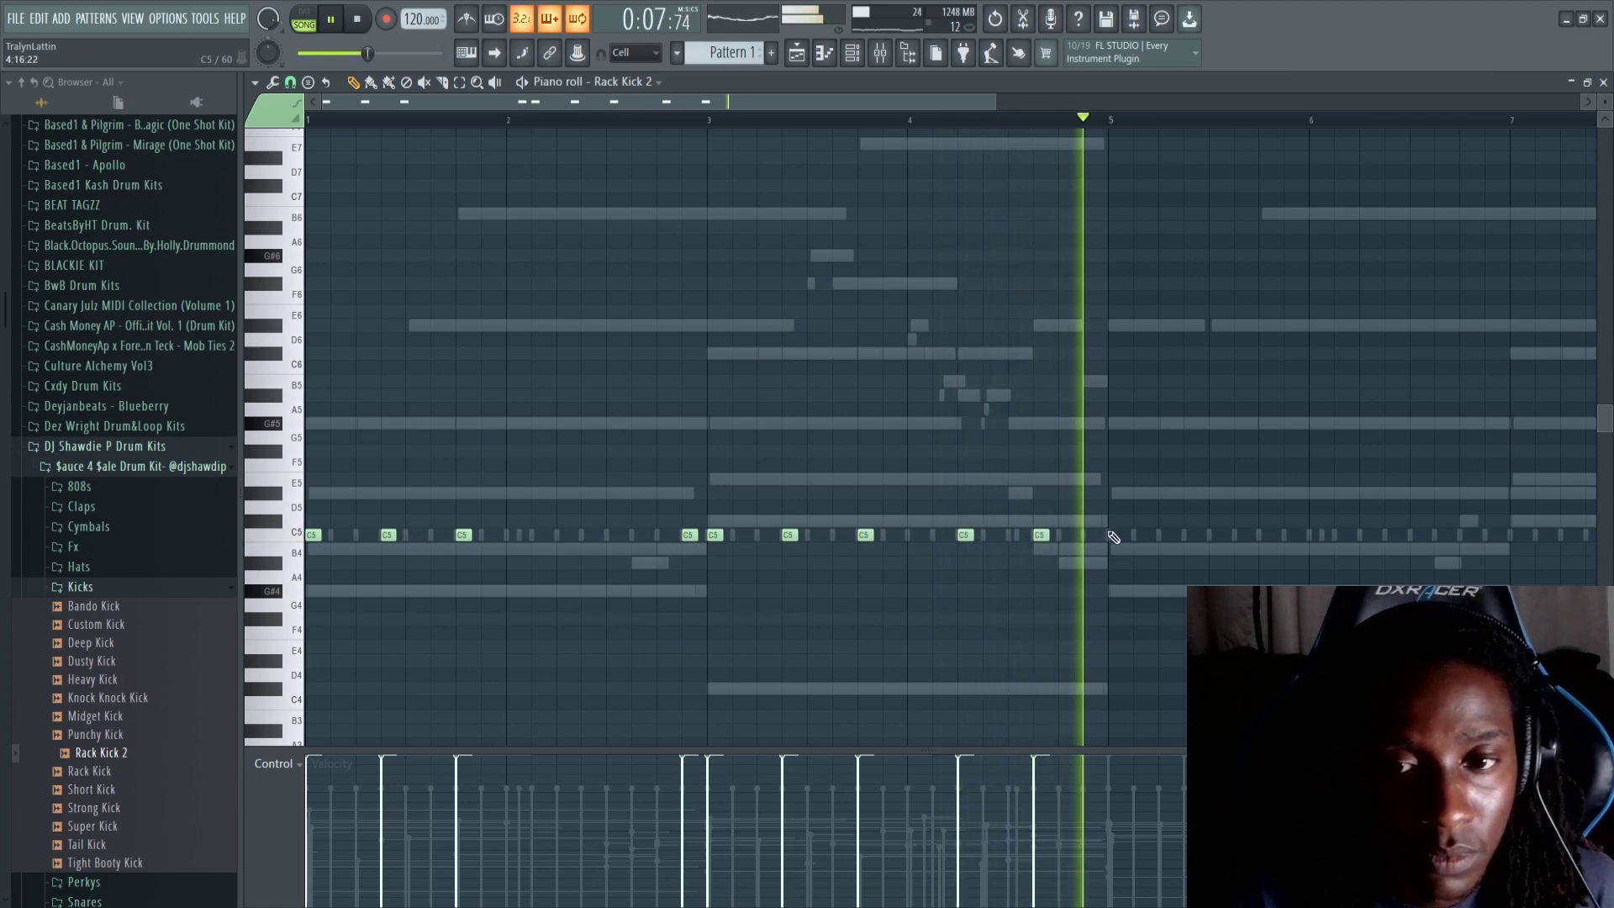
pyautogui.press('space')
pyautogui.scroll(-3, 914, 481)
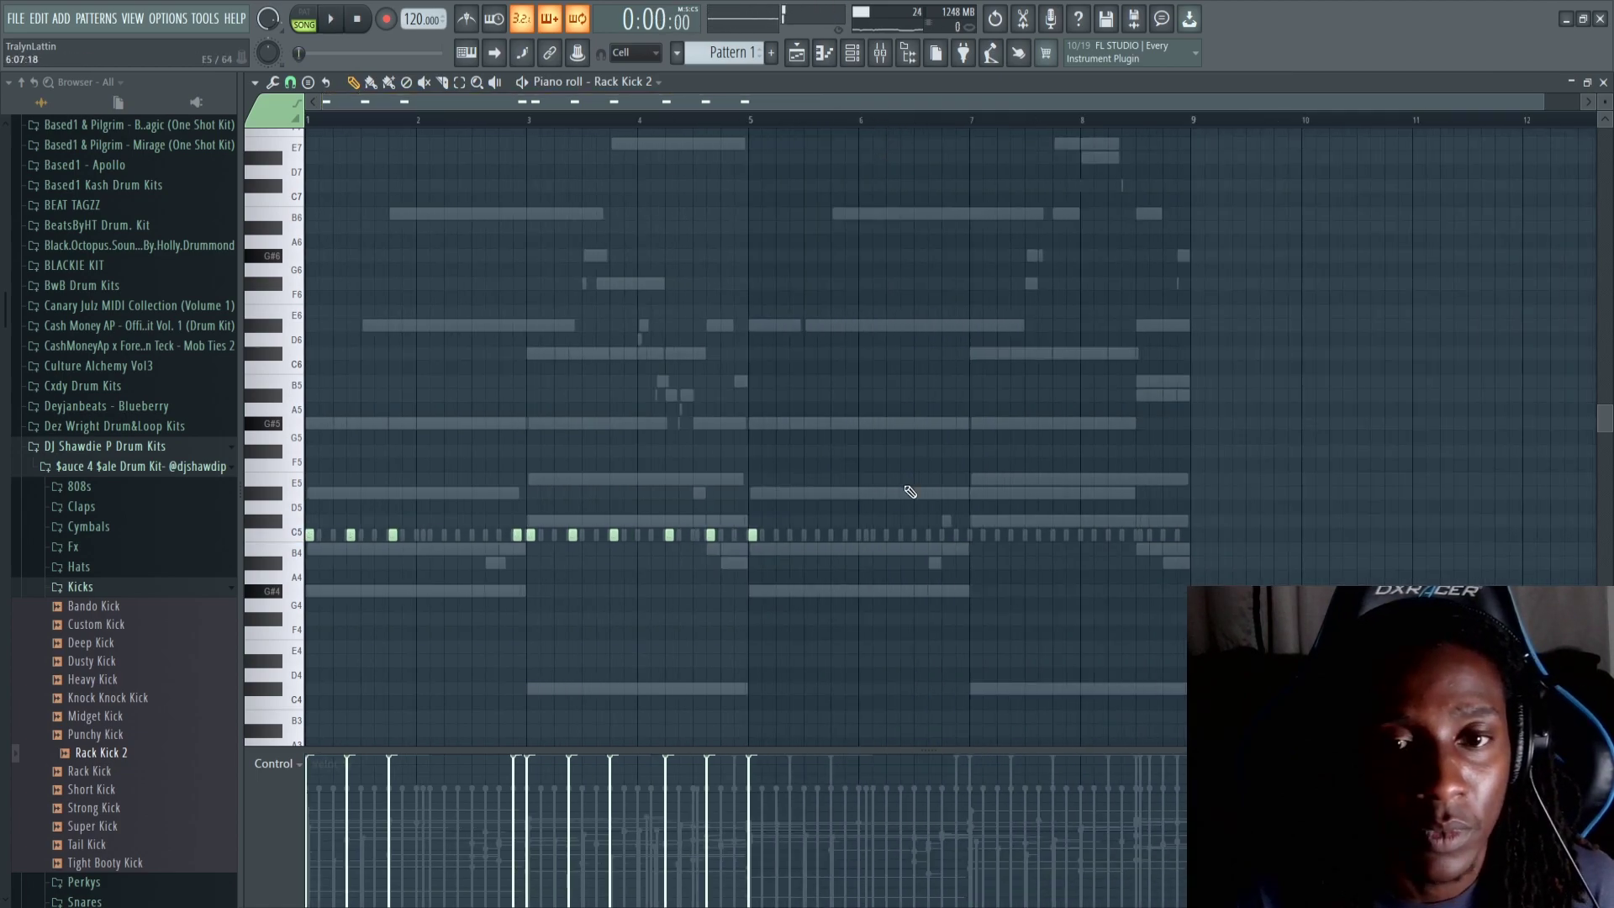
pyautogui.moveTo(352, 537); pyautogui.dragTo(800, 536)
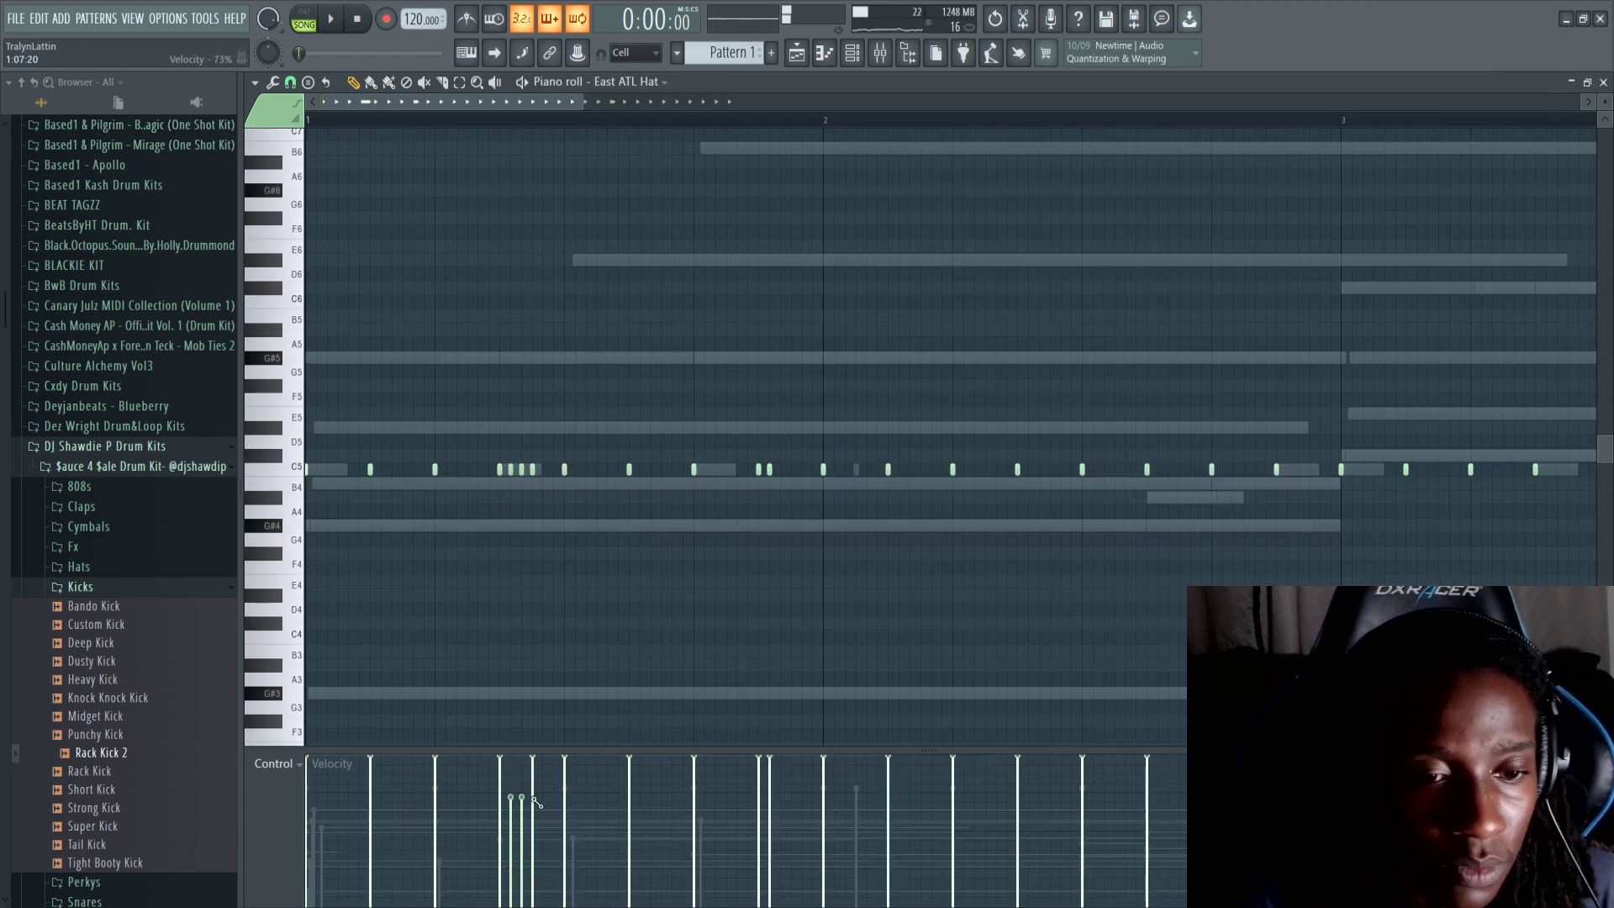
# Add three closely spaced C5 hats right after the step 7 hat of bar 3 to form a roll.
pyautogui.press('space')
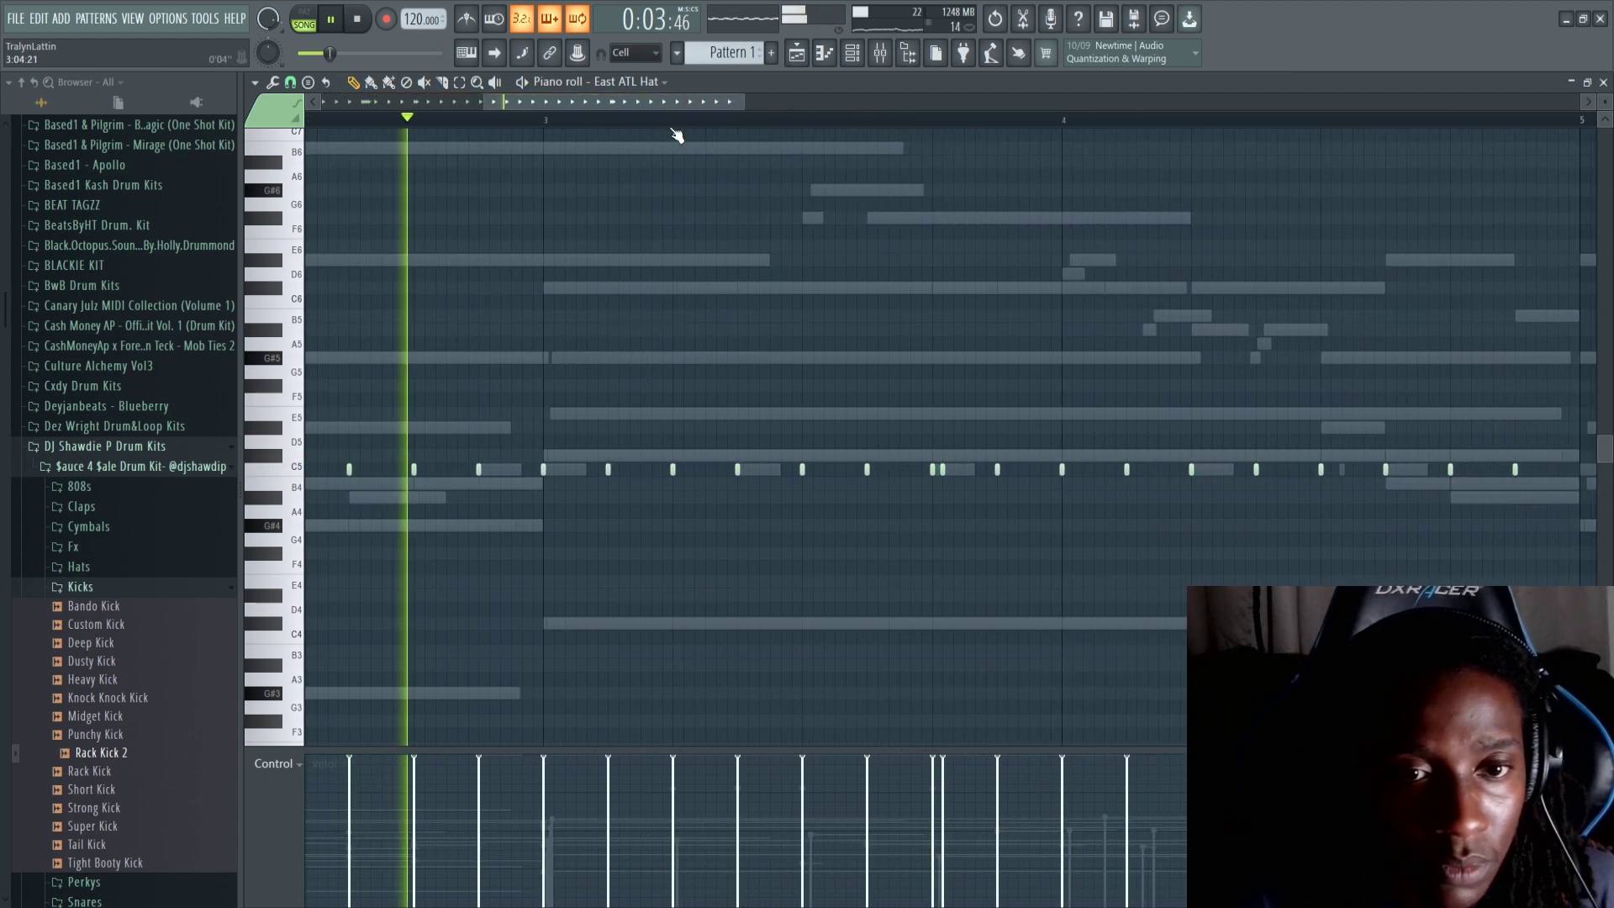
pyautogui.click(748, 469)
pyautogui.click(759, 469)
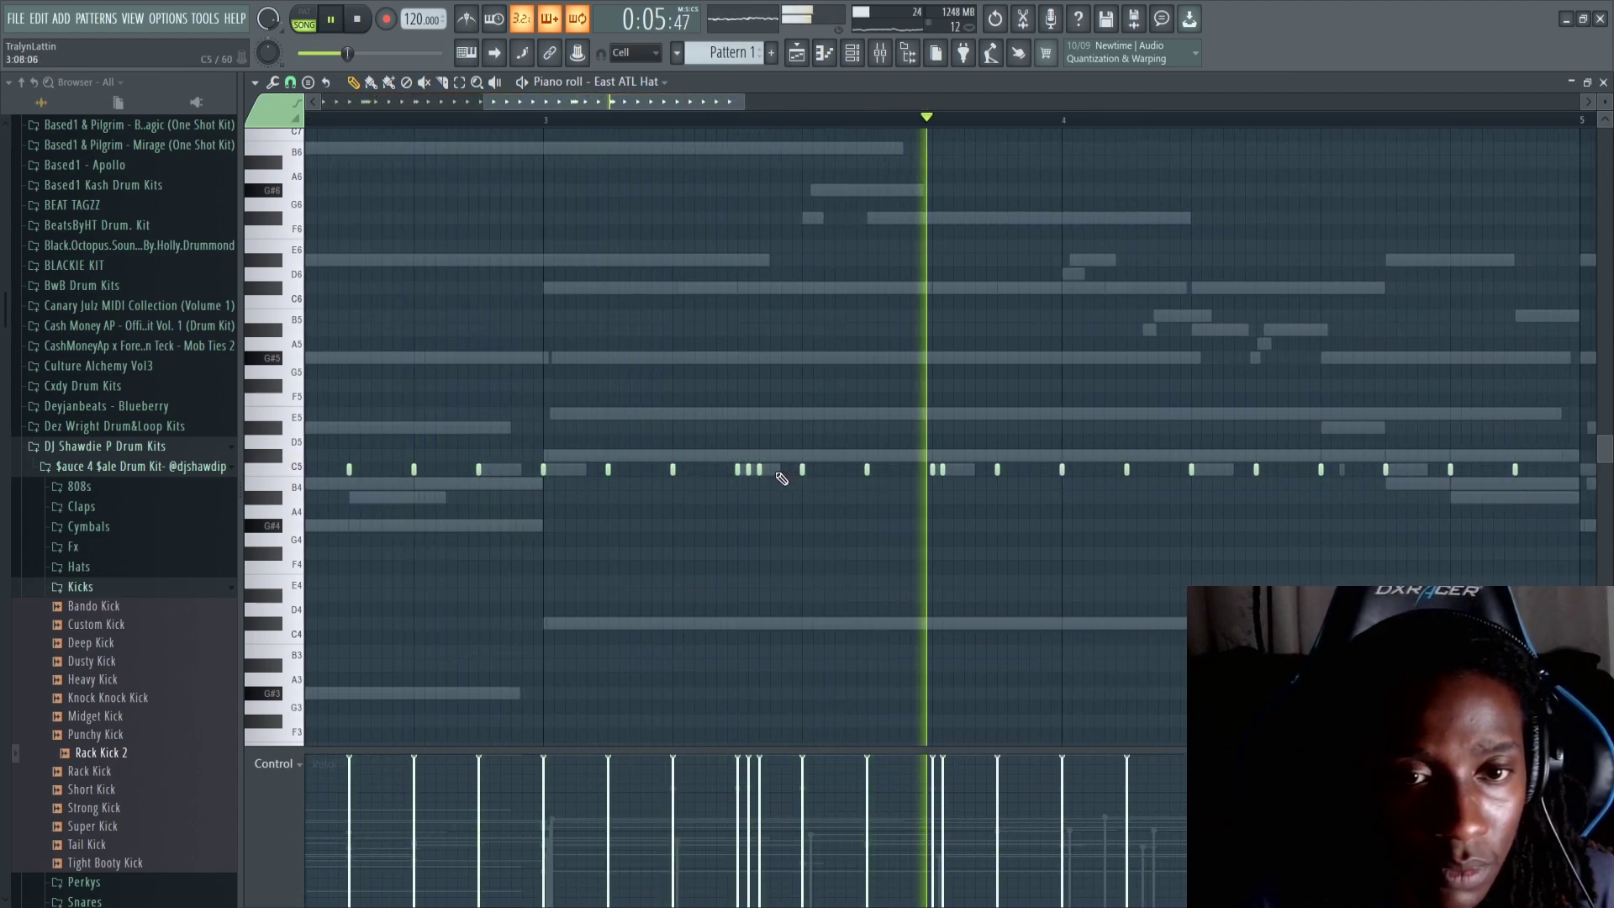
pyautogui.click(770, 469)
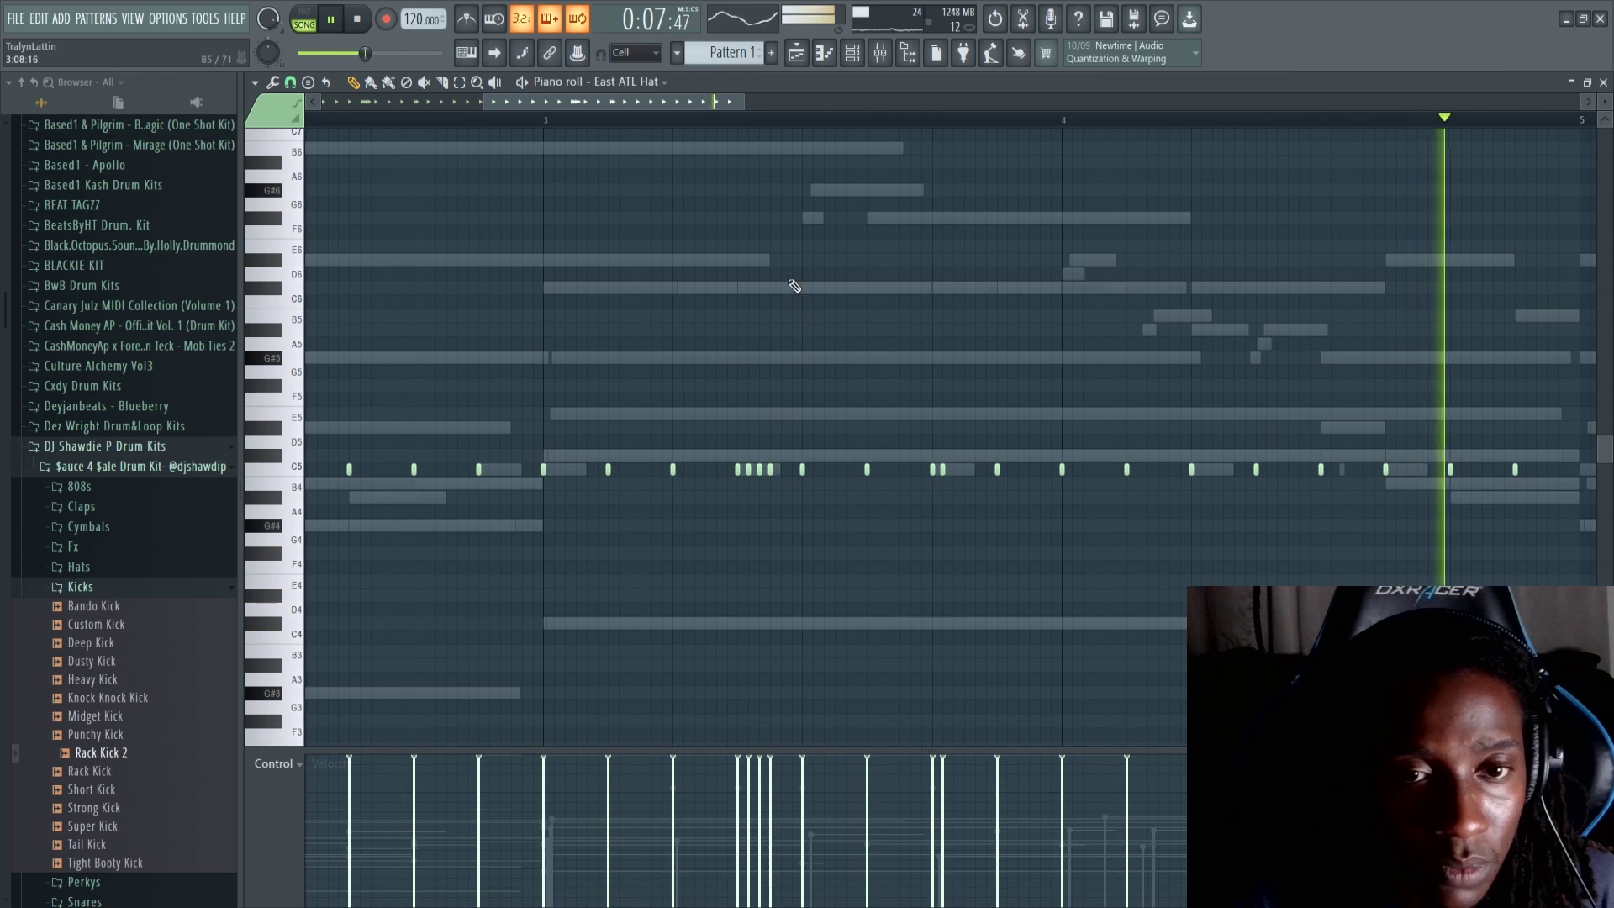
pyautogui.press('space')
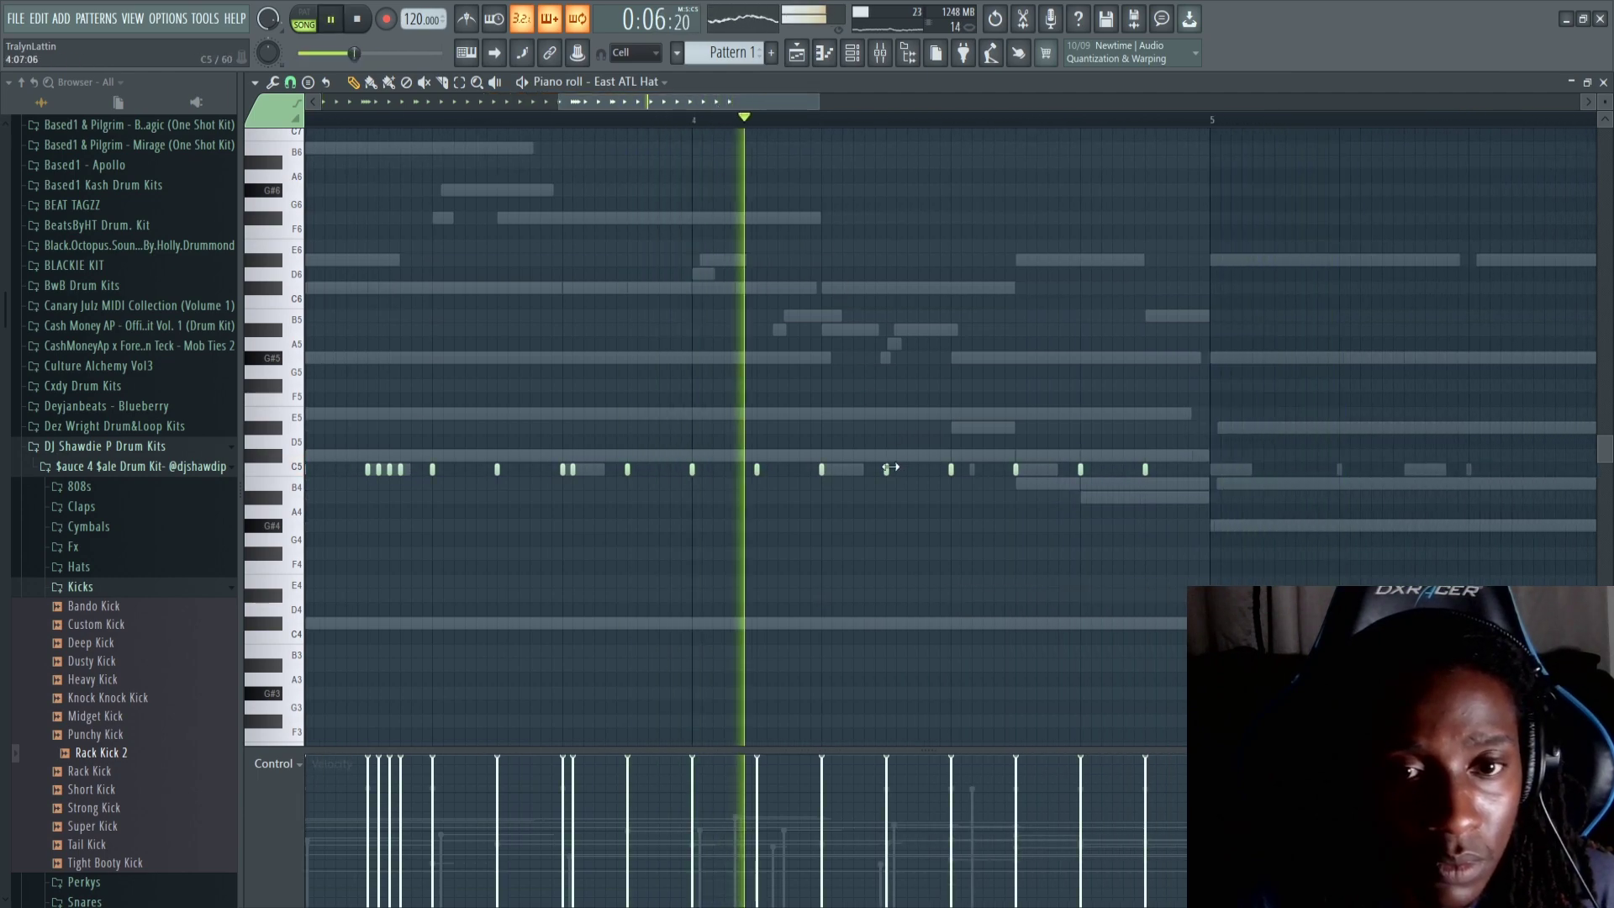
# Add one in-between hat after step 5 and two near the end of bar 4, with descending velocities on the last three hats.
pyautogui.click(853, 469)
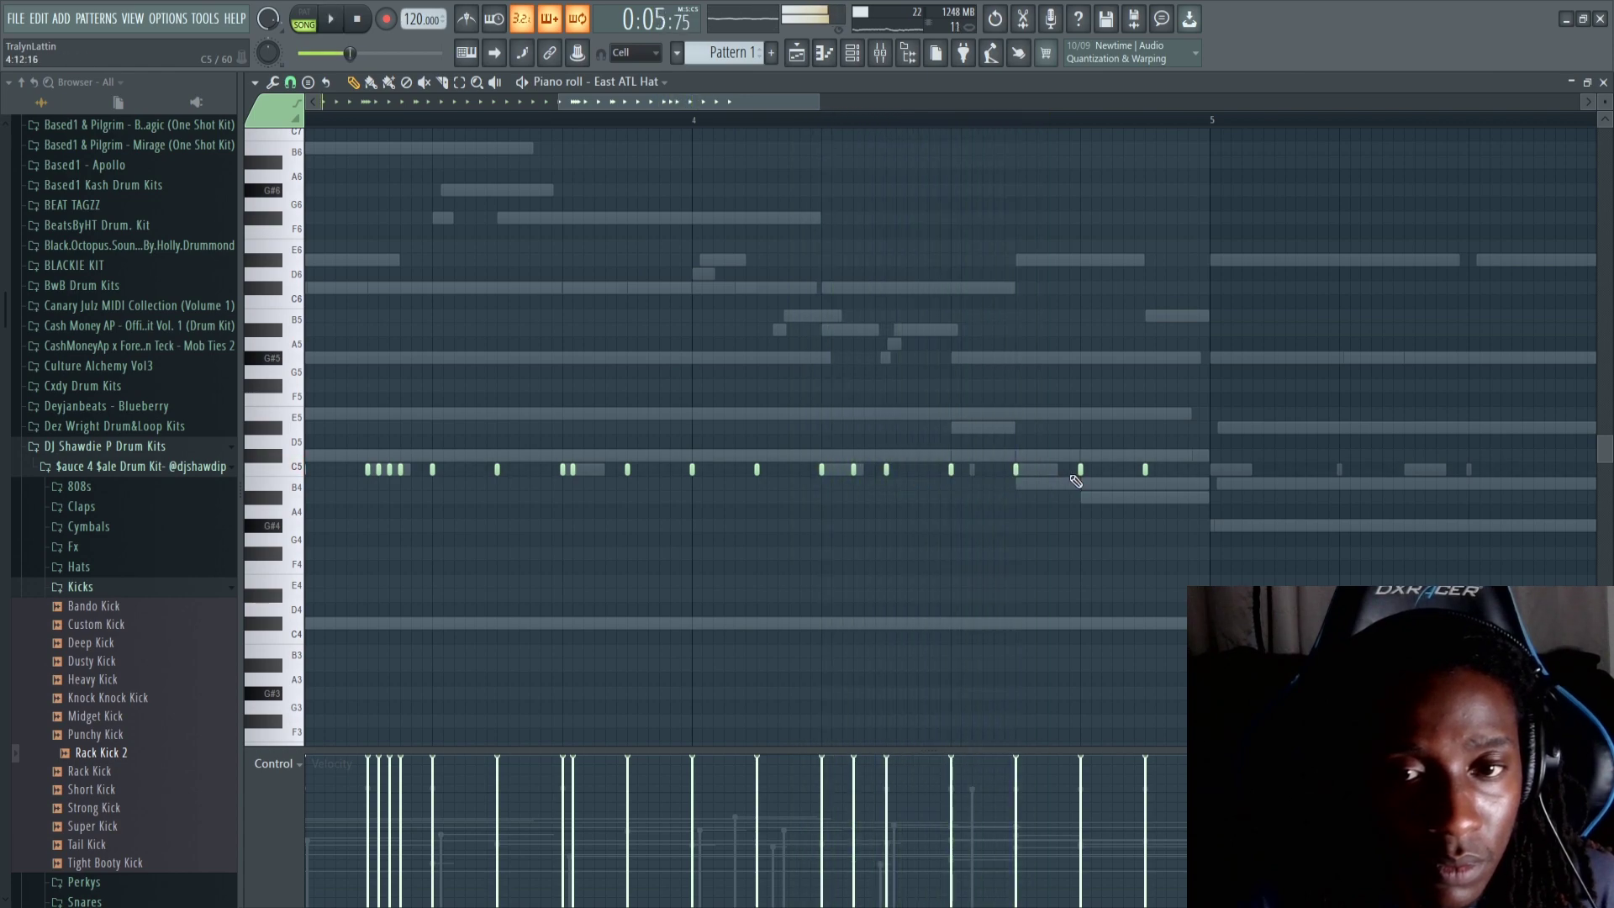
pyautogui.click(1112, 469)
pyautogui.click(1177, 469)
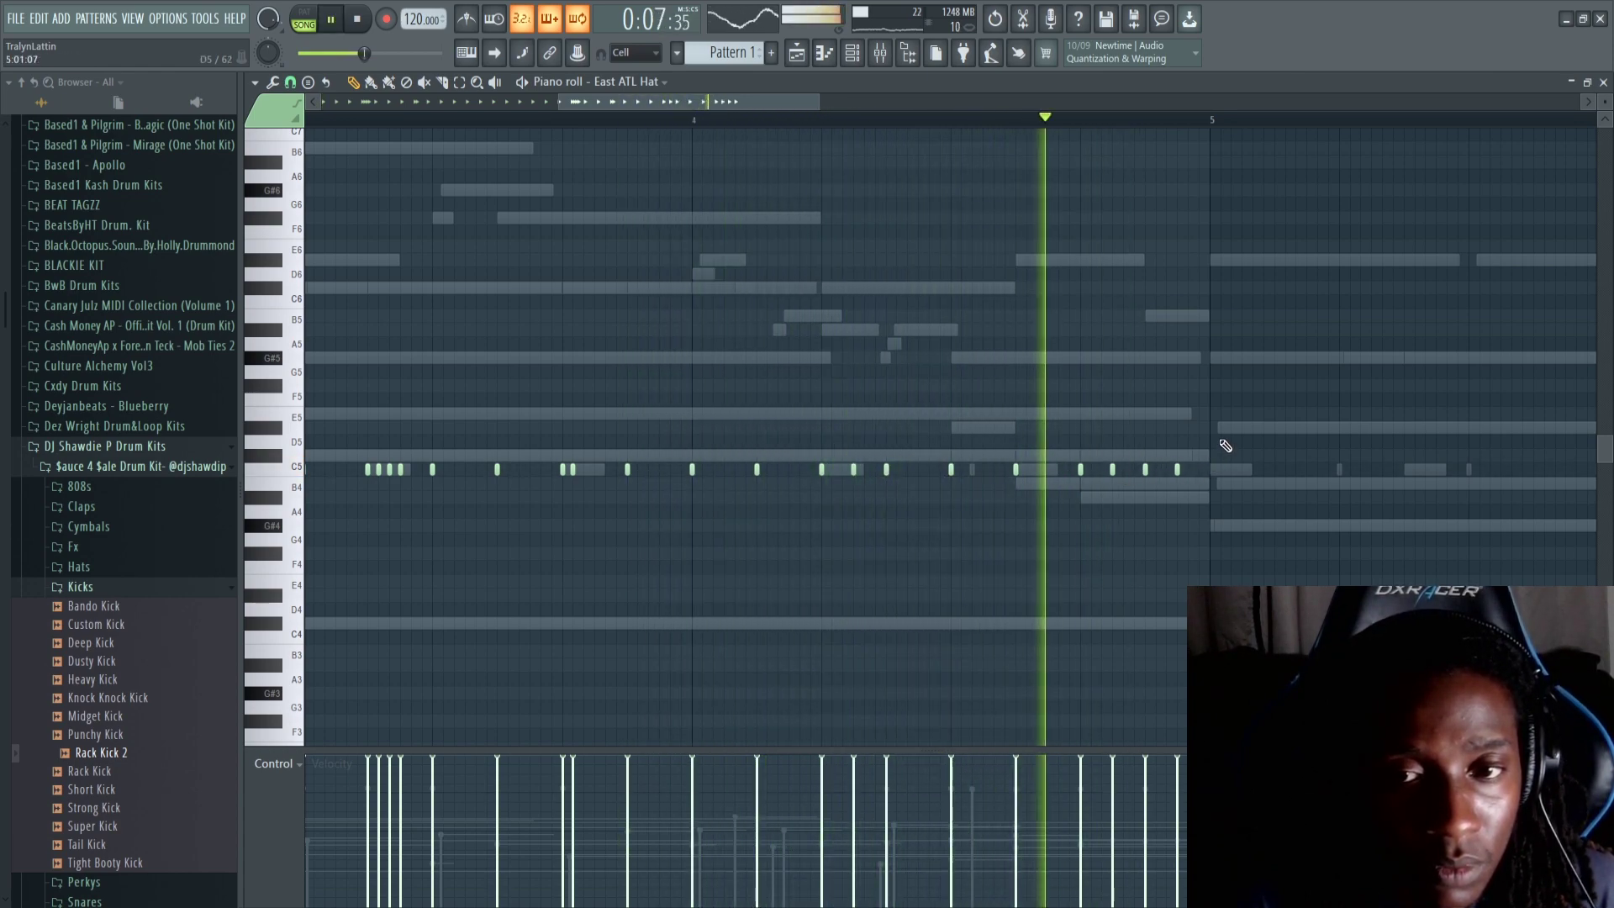
pyautogui.moveTo(1106, 780); pyautogui.dragTo(1179, 806)
# Select the four-bar East ATL Hat pattern and duplicate it into bars 5 to 8.
pyautogui.scroll(-4, 820, 135)
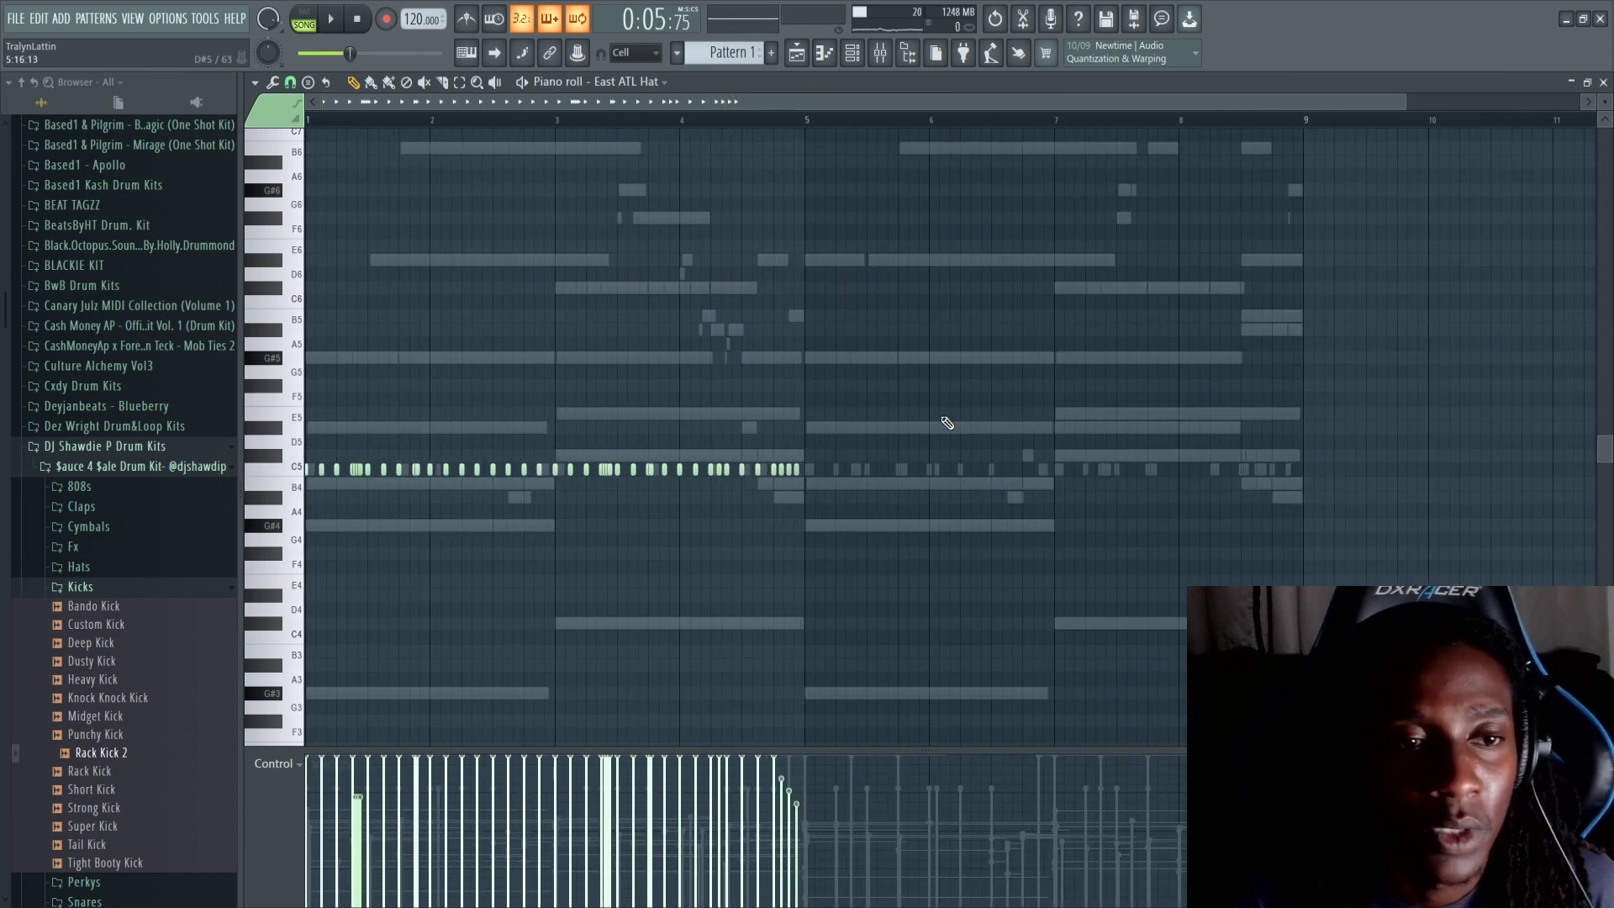
pyautogui.moveTo(931, 391); pyautogui.dragTo(305, 618)
pyautogui.hotkey('ctrl', 'b')
# Transpose the Kontakt, Kontakt #2, ElectraX, ElectraX #2 and Spinz 808 channels together by 2 semitones.
pyautogui.press('F6')
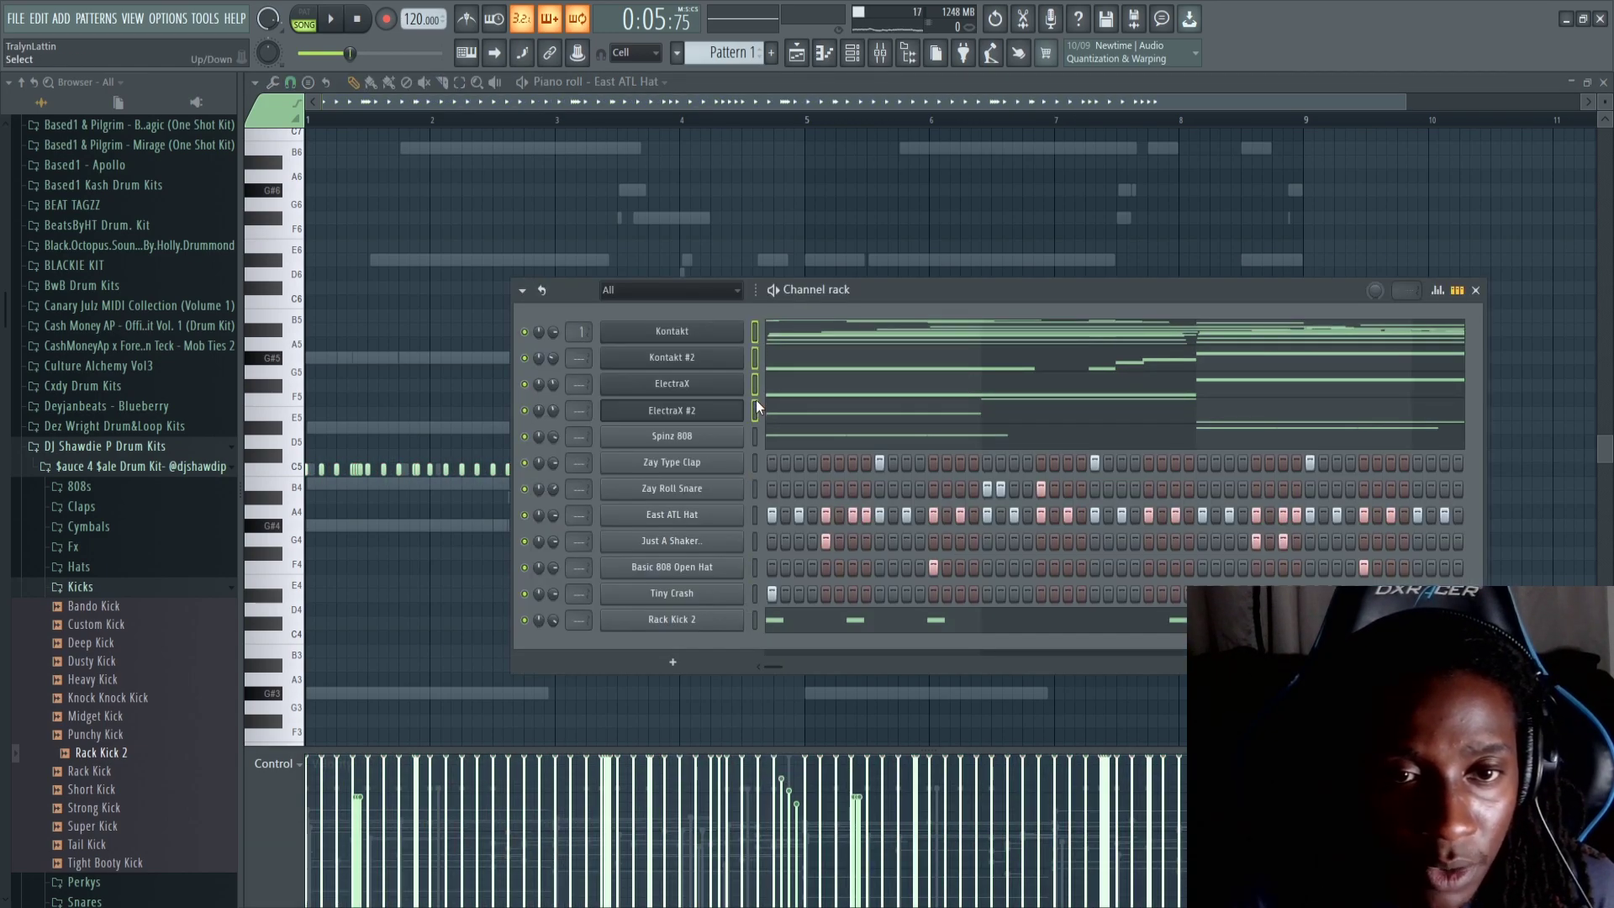
pyautogui.click(755, 437)
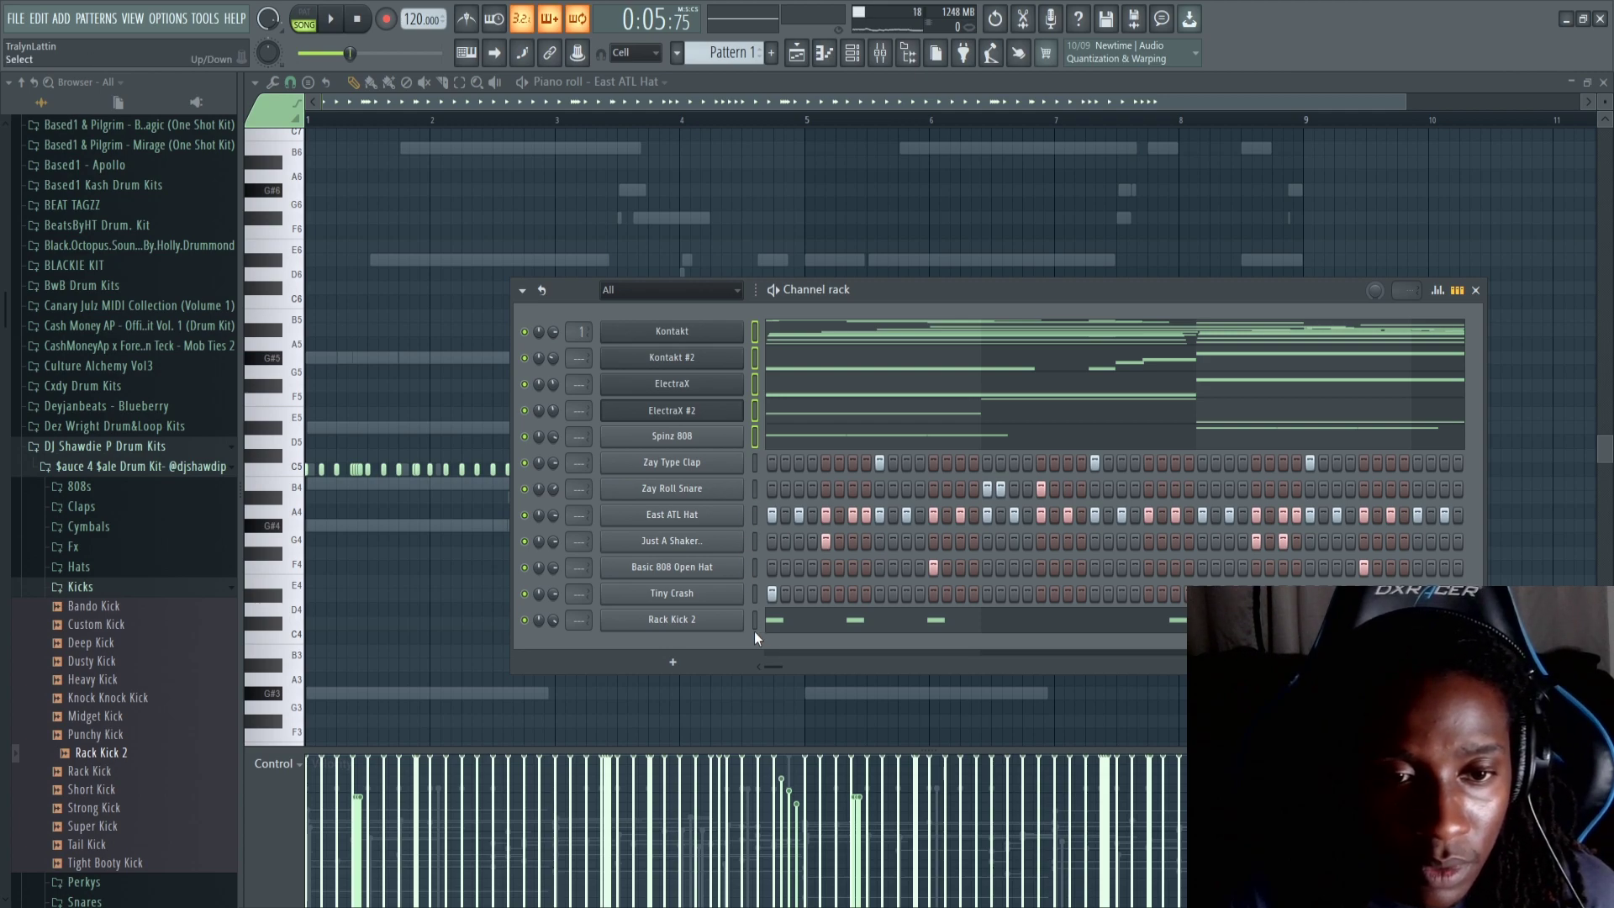
pyautogui.click(522, 291)
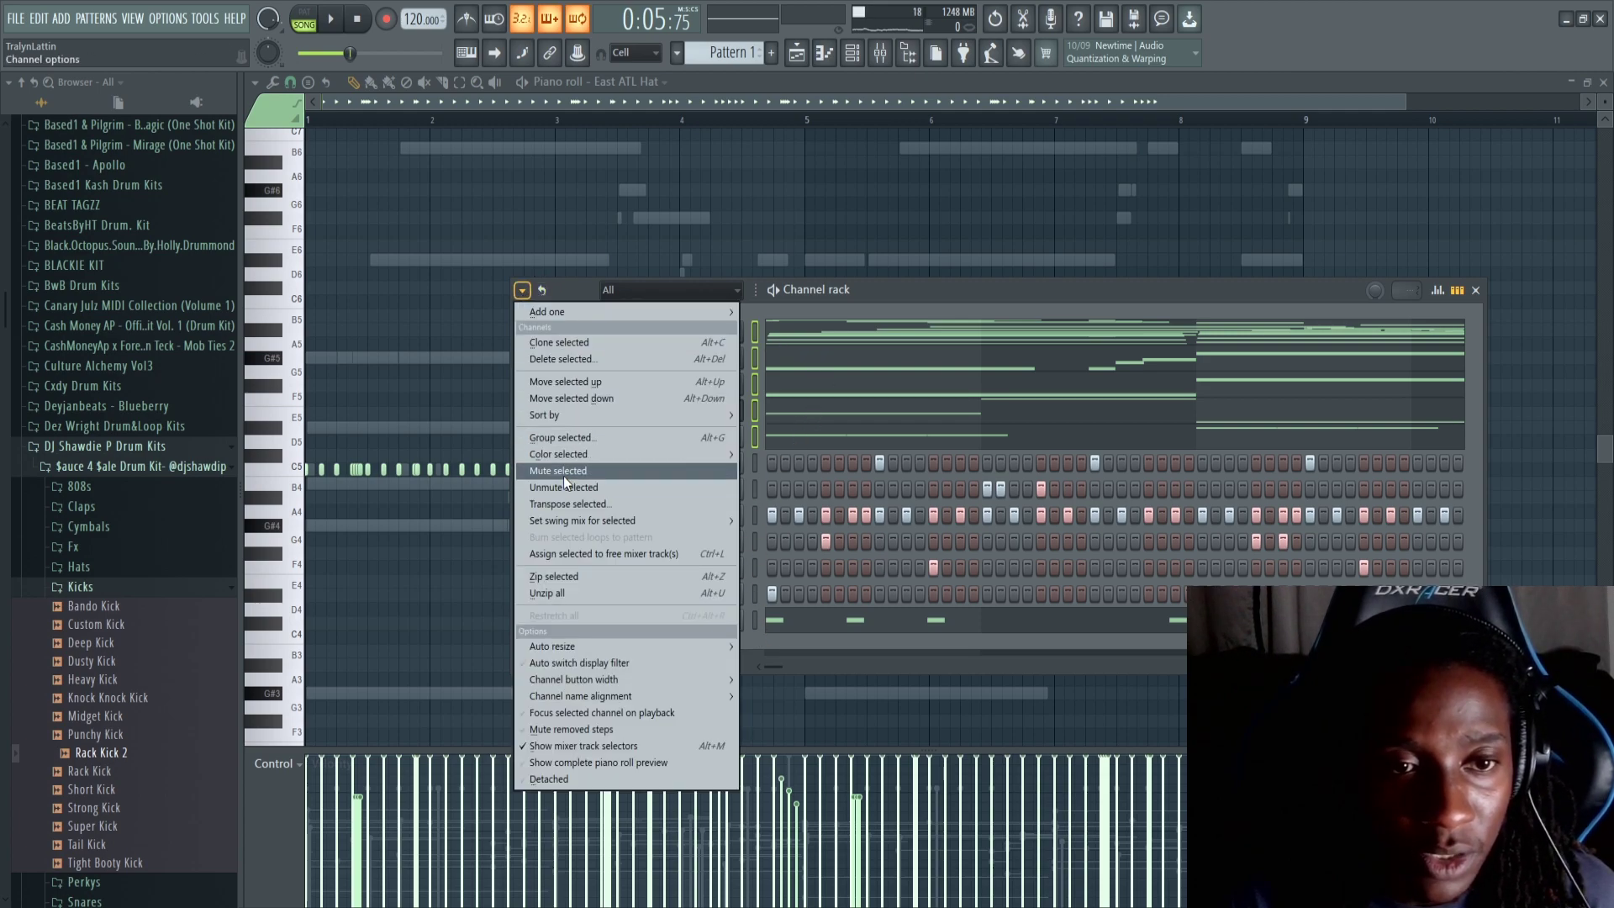
pyautogui.click(558, 508)
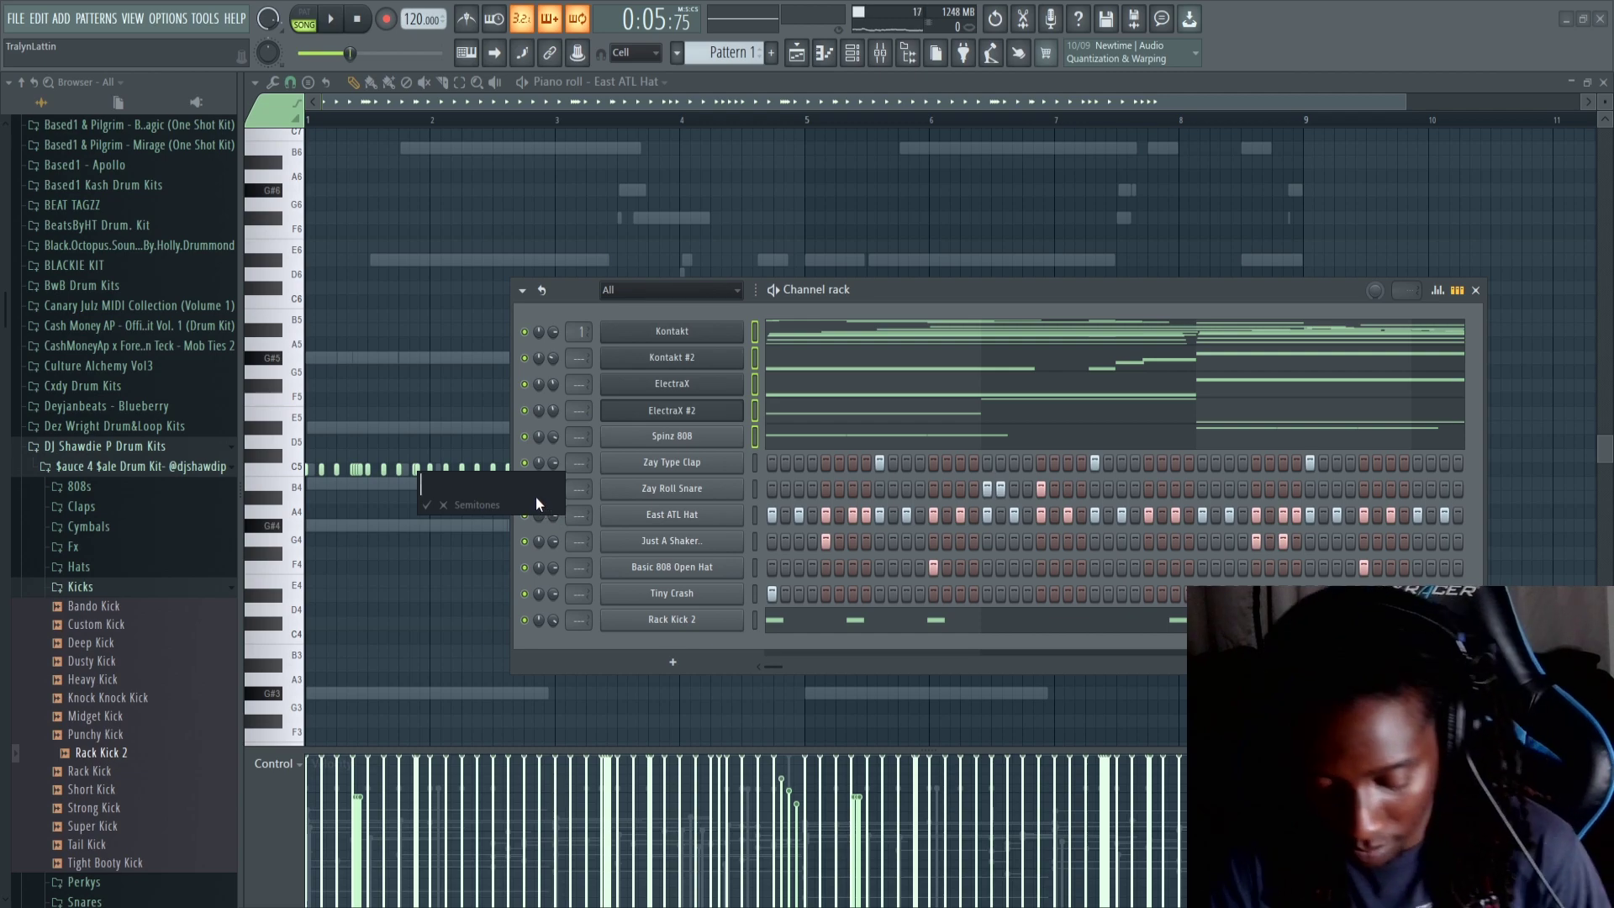
pyautogui.write('2')
pyautogui.press('Return')
pyautogui.click(263, 129)
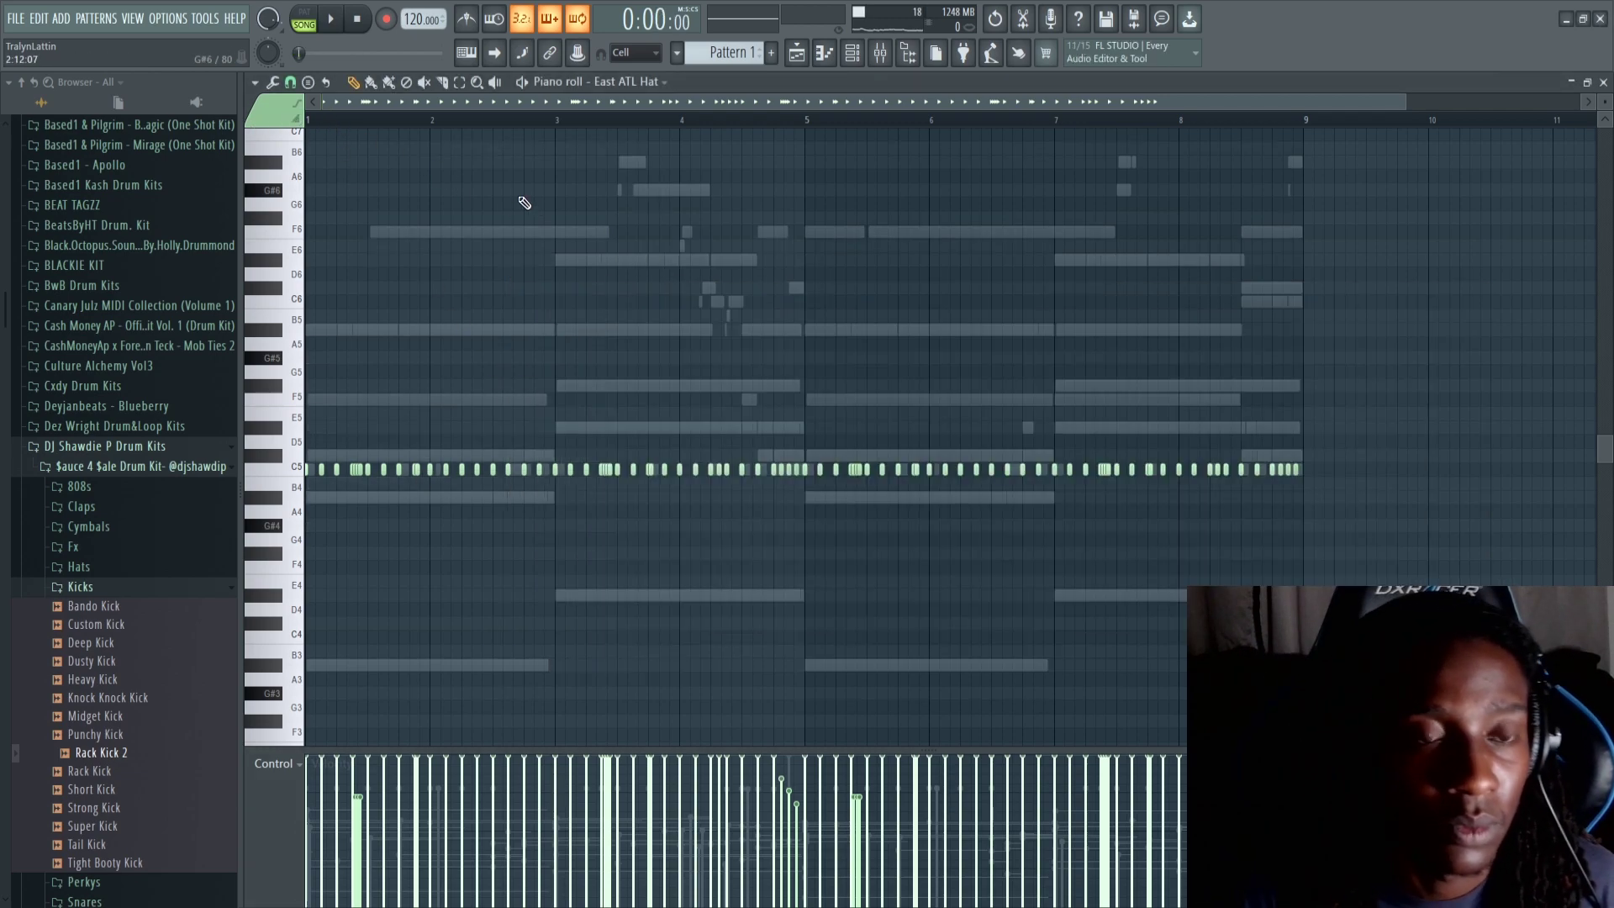
# Play the beat and disable the Fruity Limiter on the Master mixer track.
pyautogui.press('space')
pyautogui.click(851, 53)
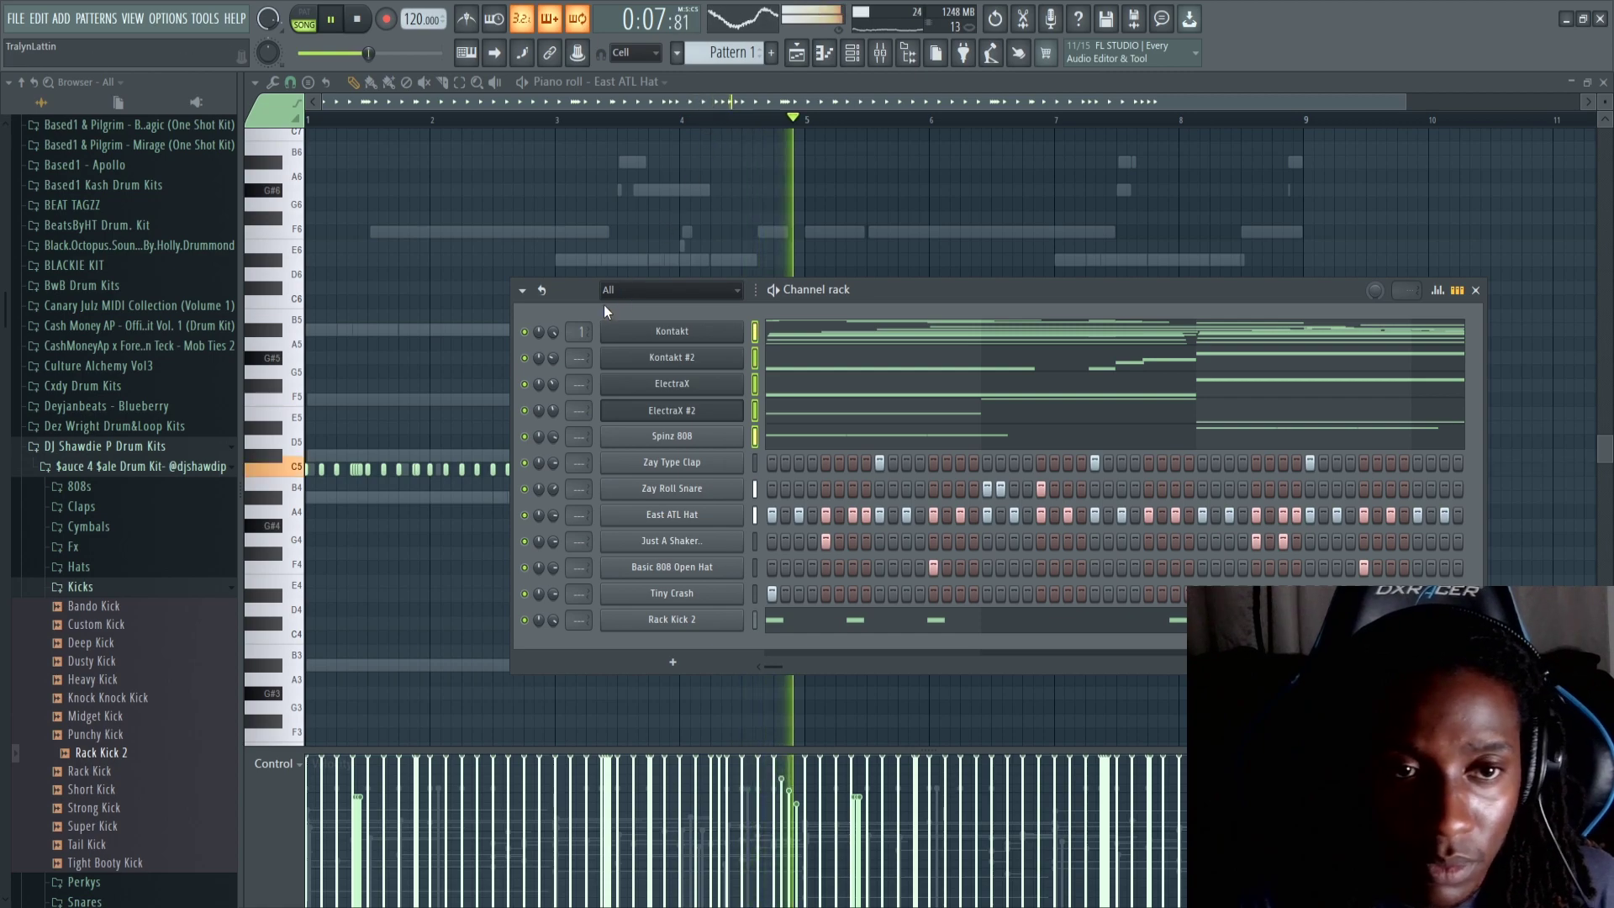
pyautogui.click(877, 55)
pyautogui.click(422, 389)
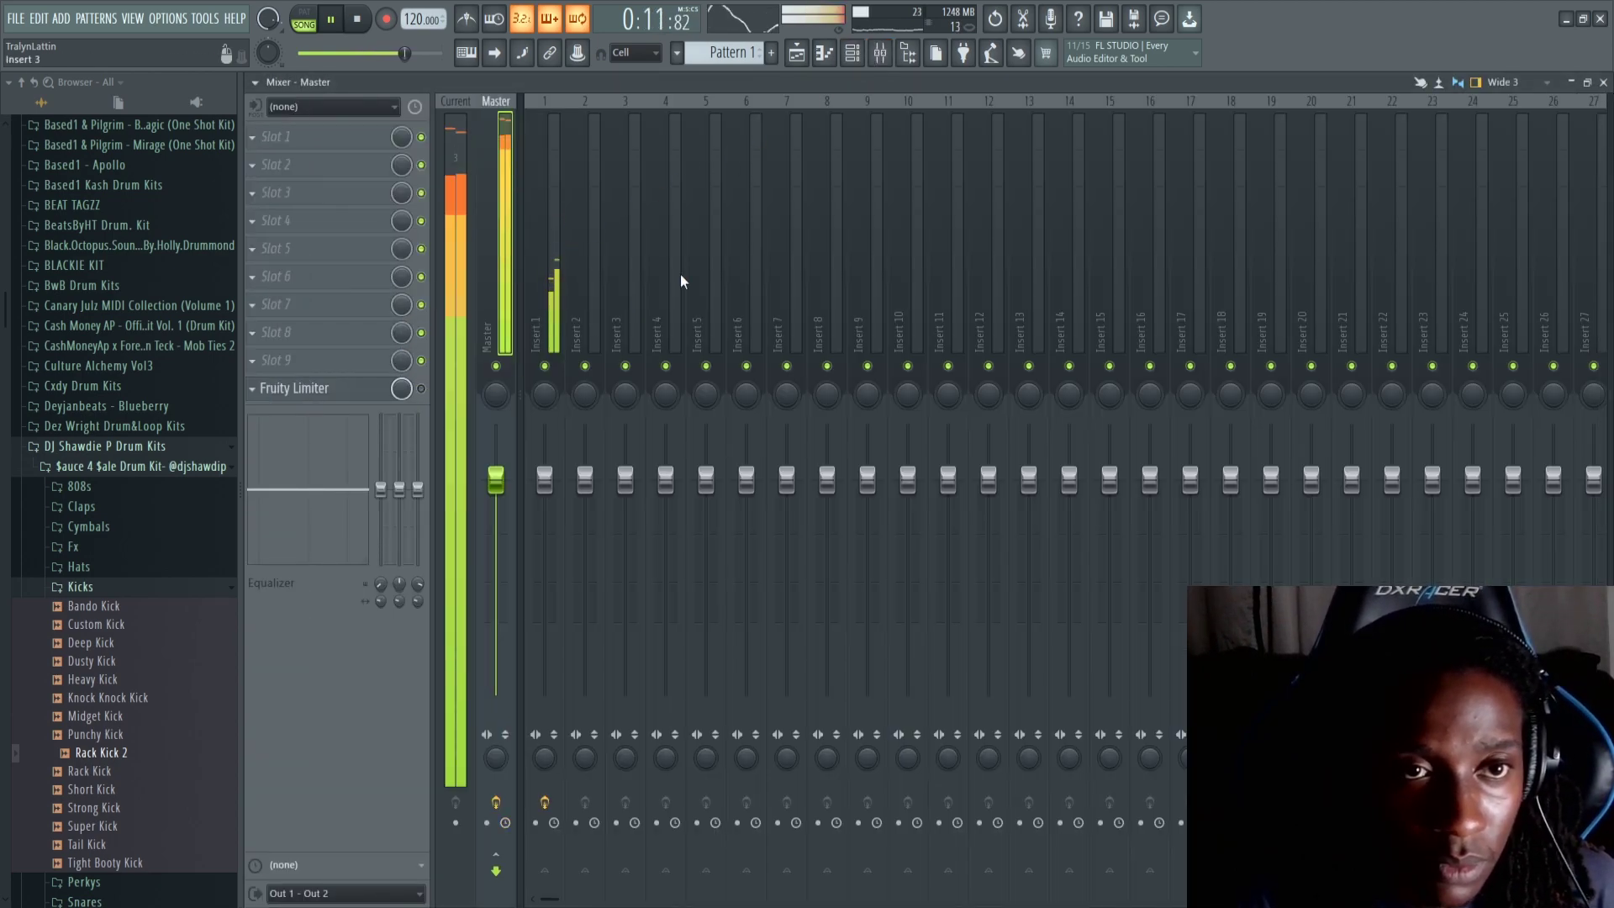
# Set the project tempo to 121 BPM and restretch all channels.
pyautogui.click(856, 55)
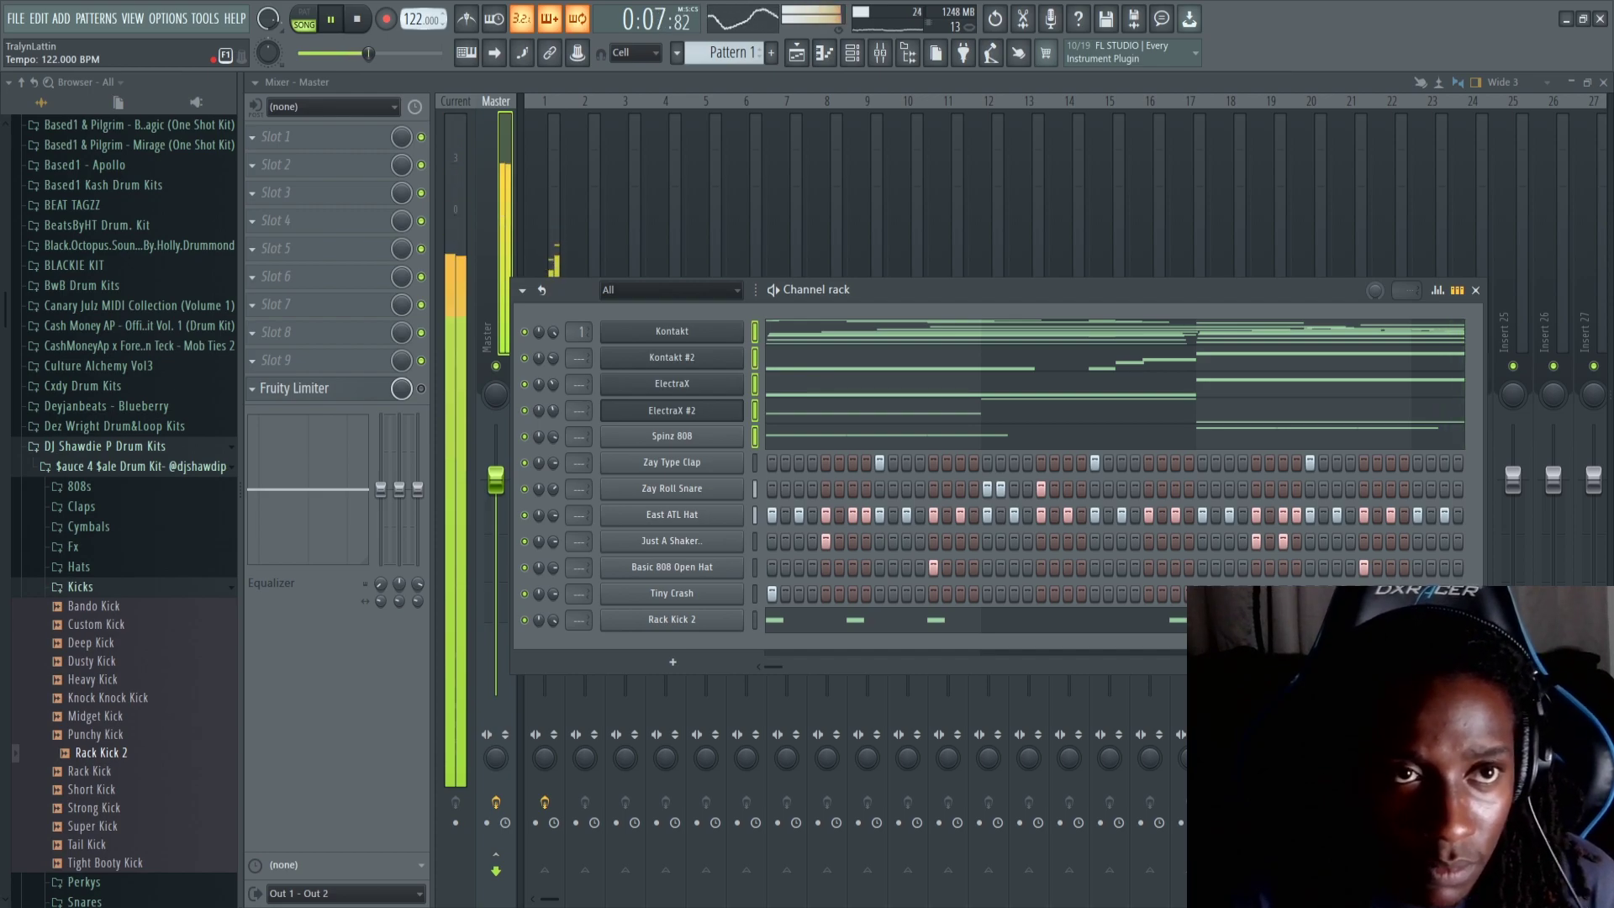
pyautogui.click(423, 25)
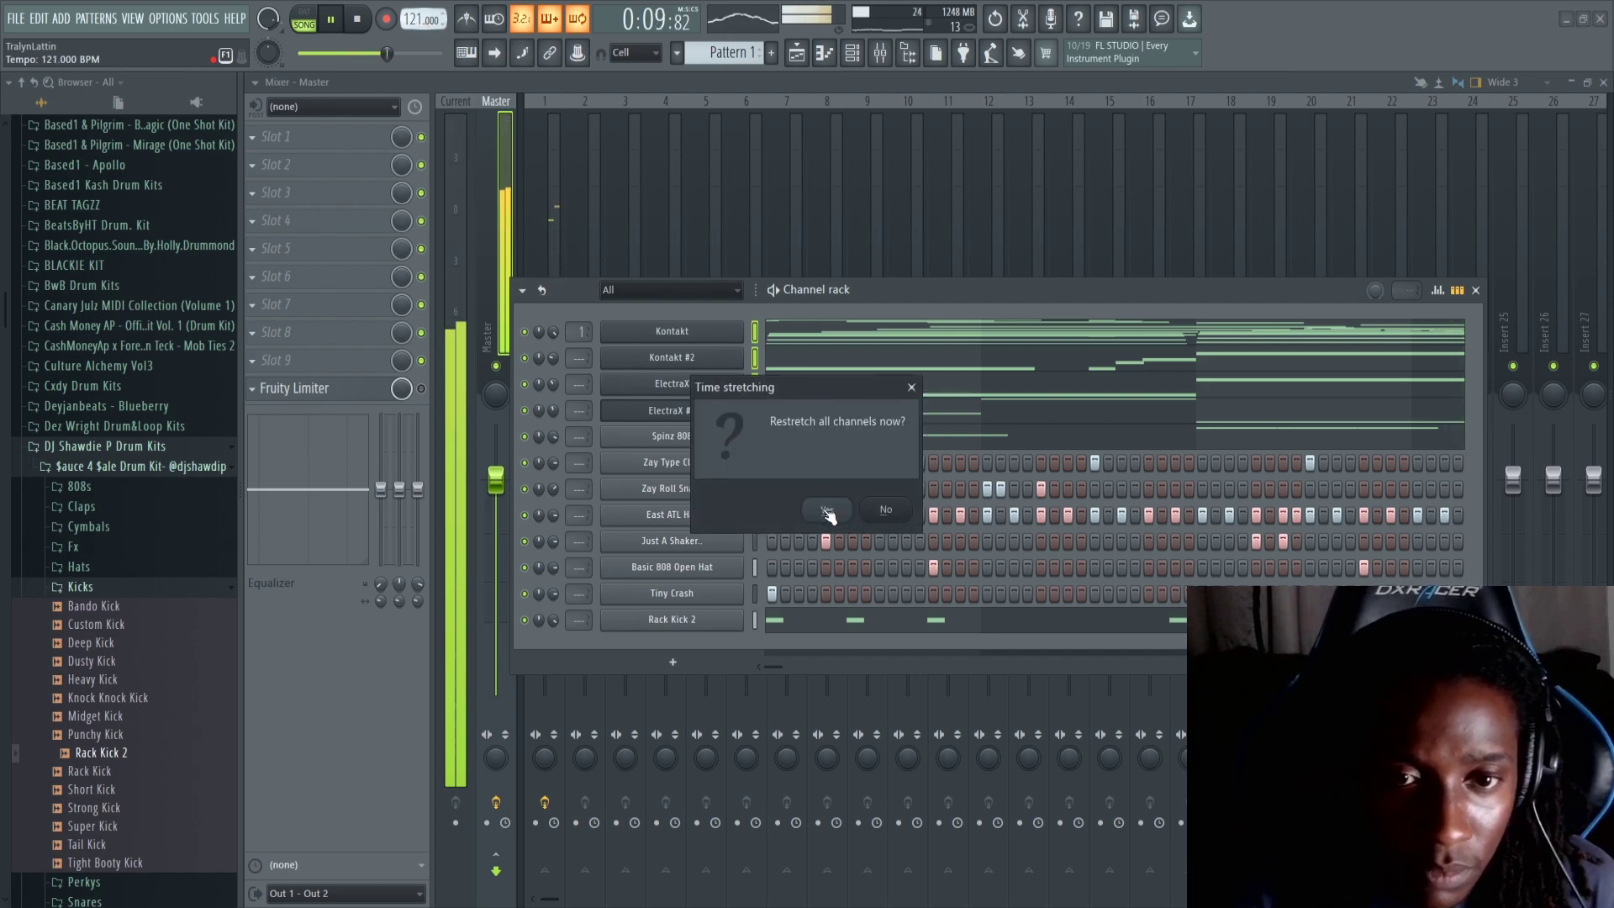
pyautogui.click(827, 510)
# Play Pattern 1 in the playlist and review the Kontakt melody's notes in the piano roll.
pyautogui.click(814, 54)
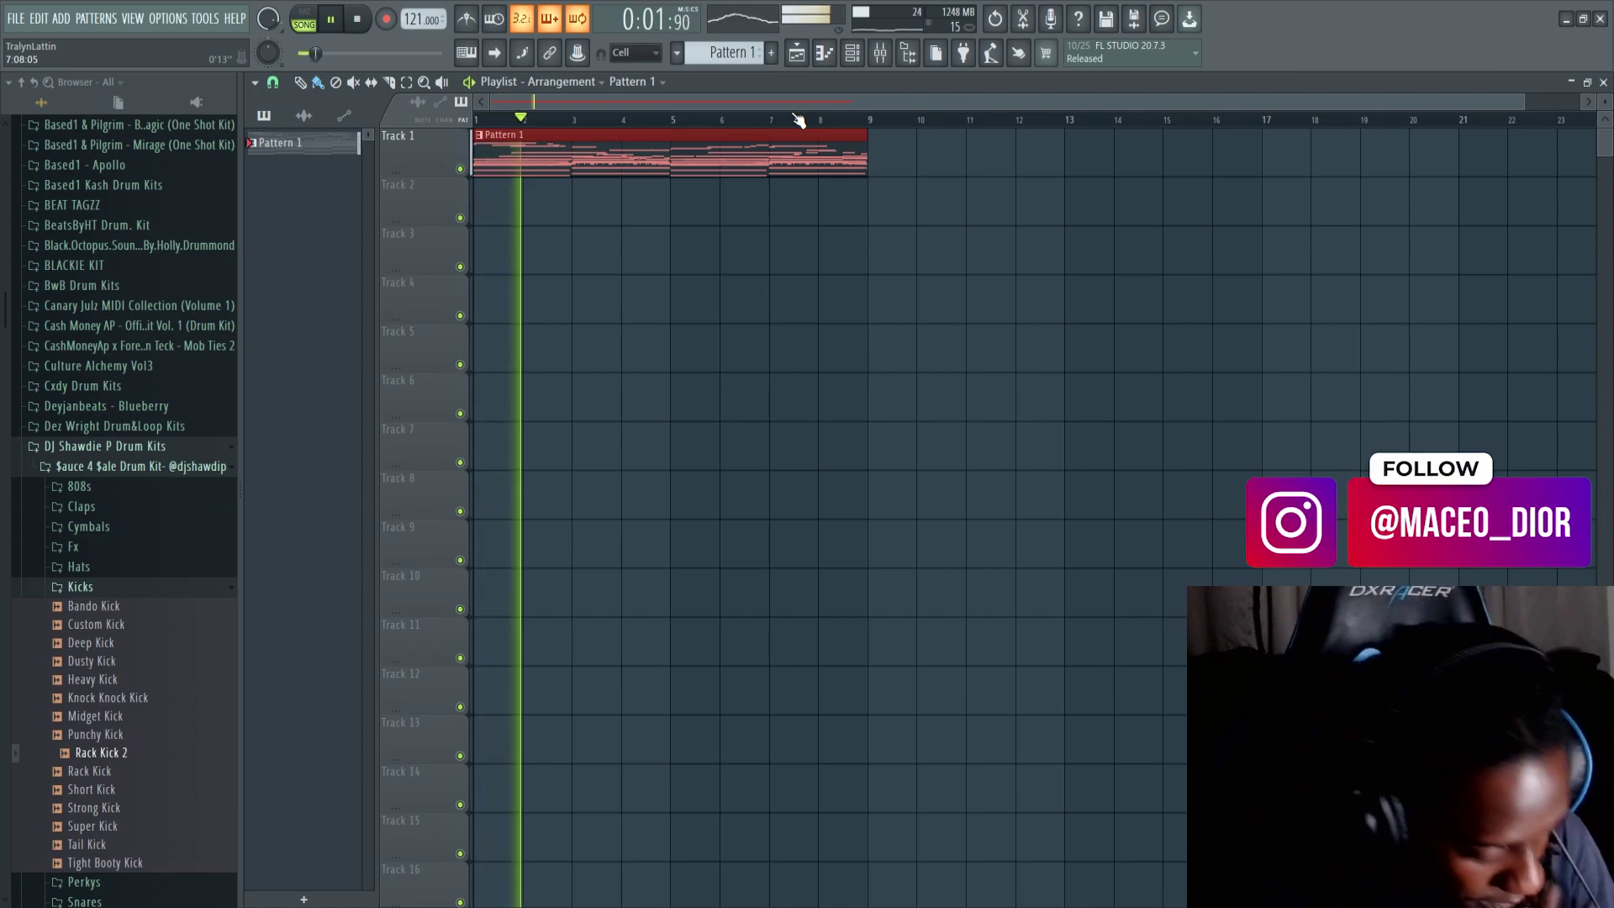
pyautogui.press('space')
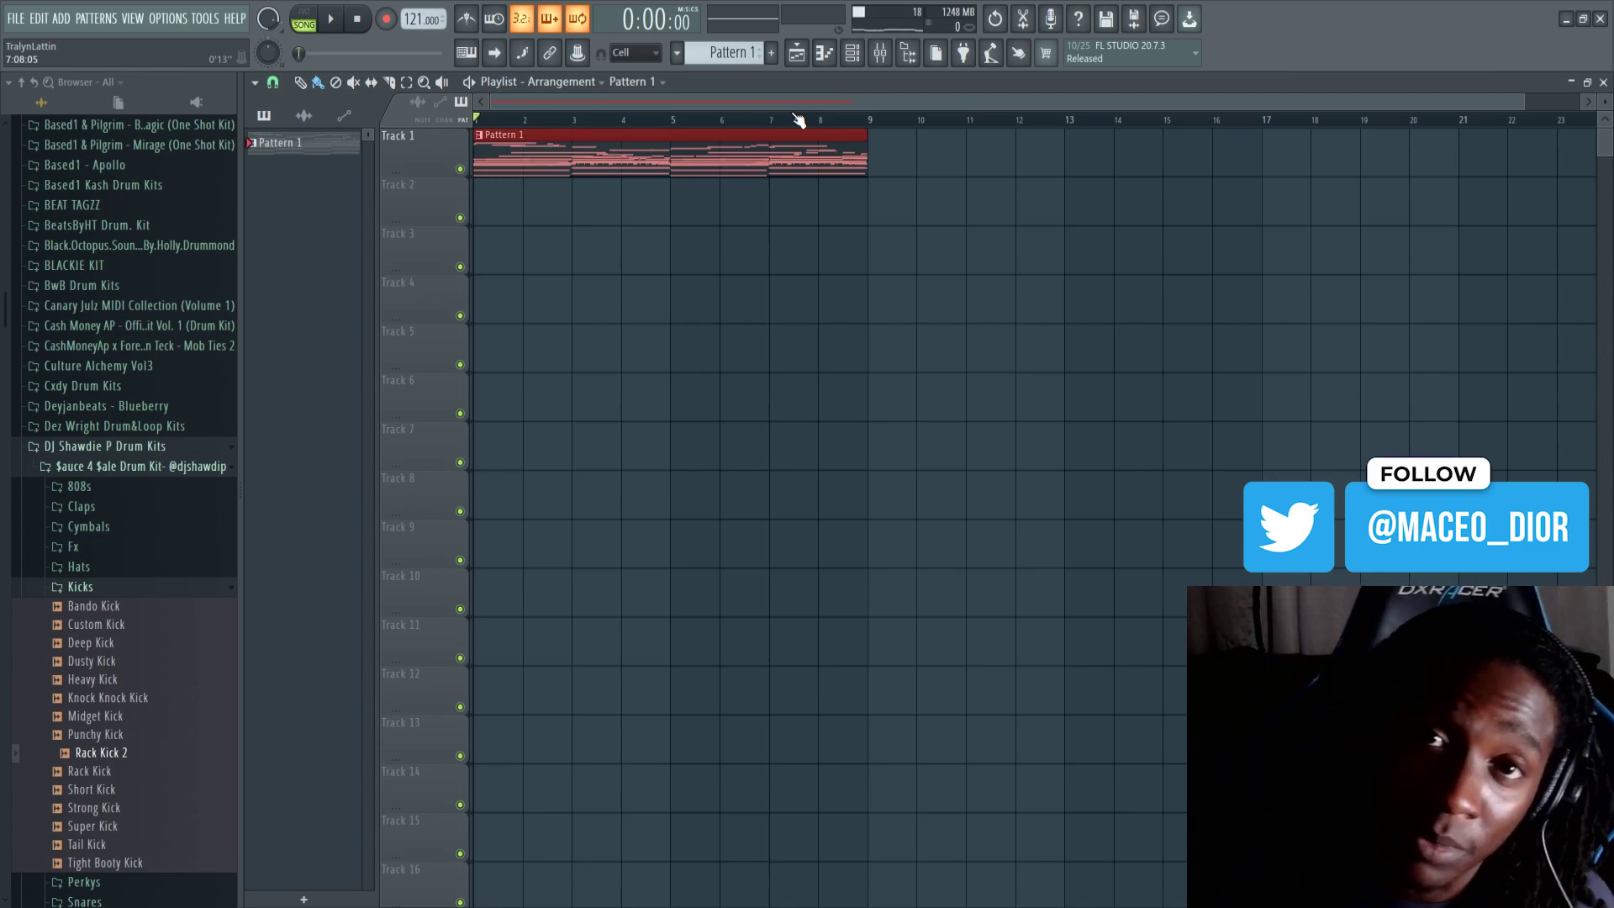
pyautogui.press('F7')
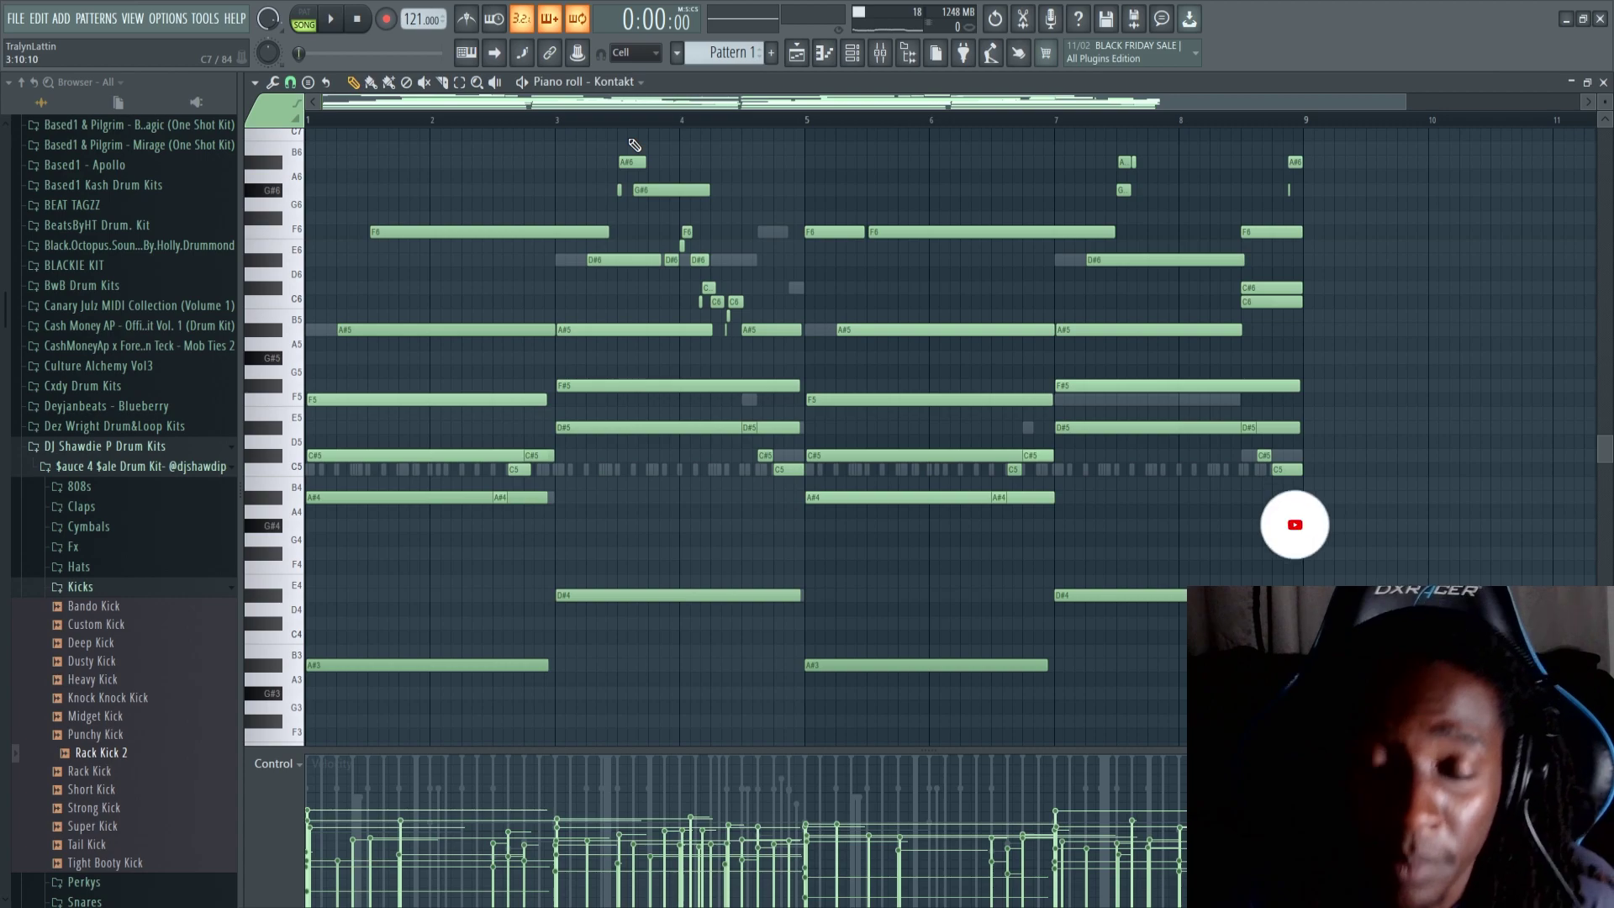
pyautogui.moveTo(1601, 110); pyautogui.dragTo(1604, 100)
pyautogui.scroll(2, 1339, 313)
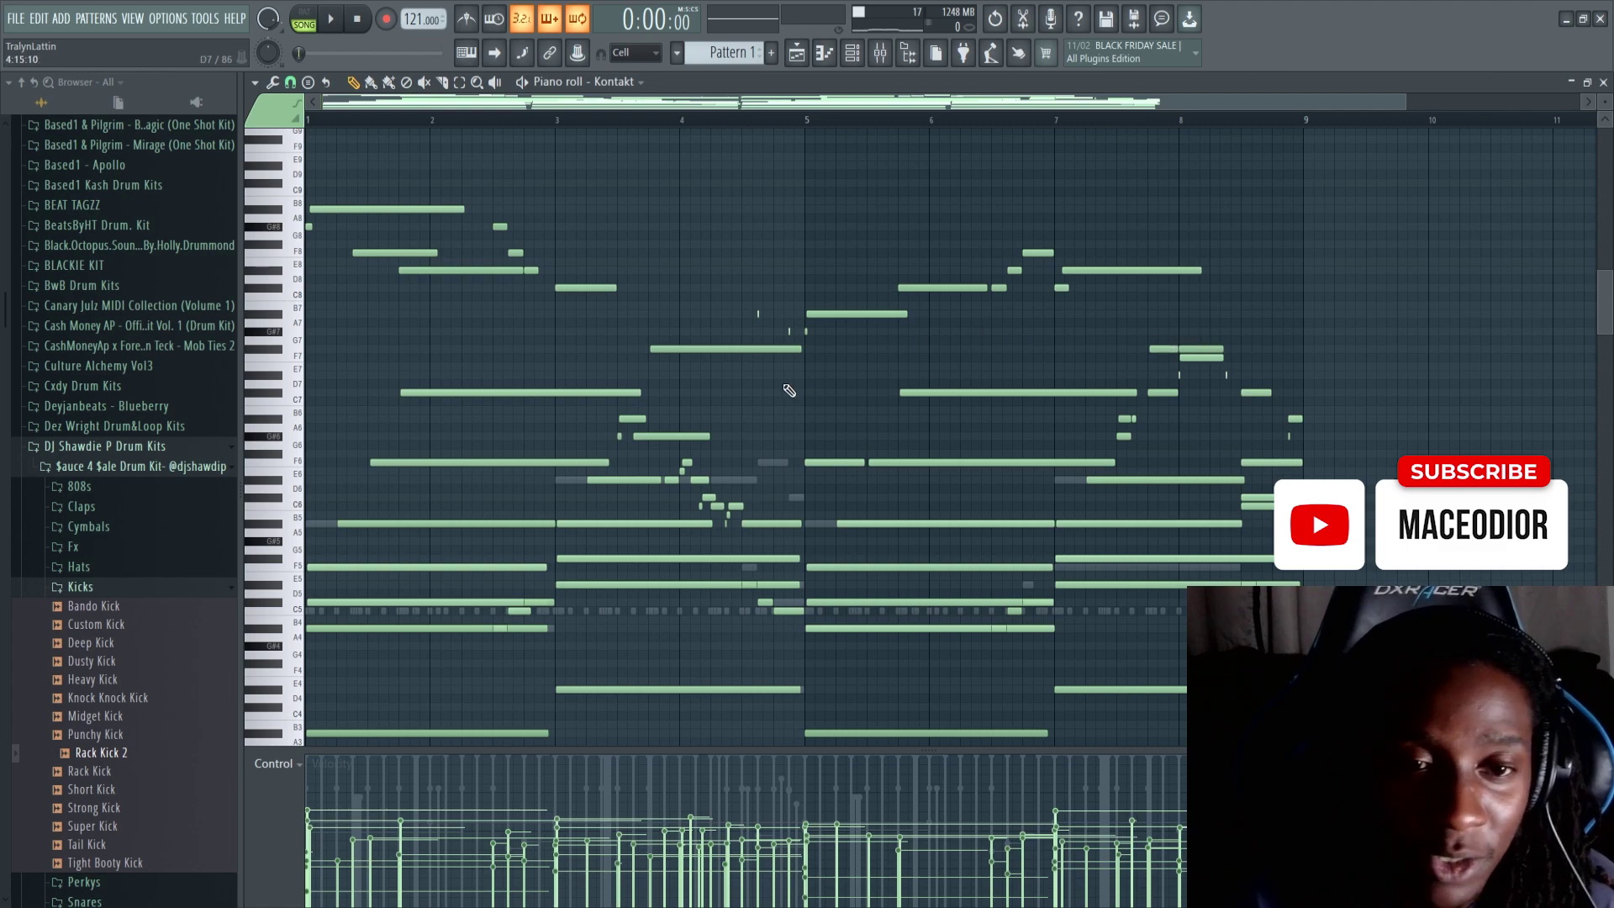
pyautogui.scroll(-2, 779, 383)
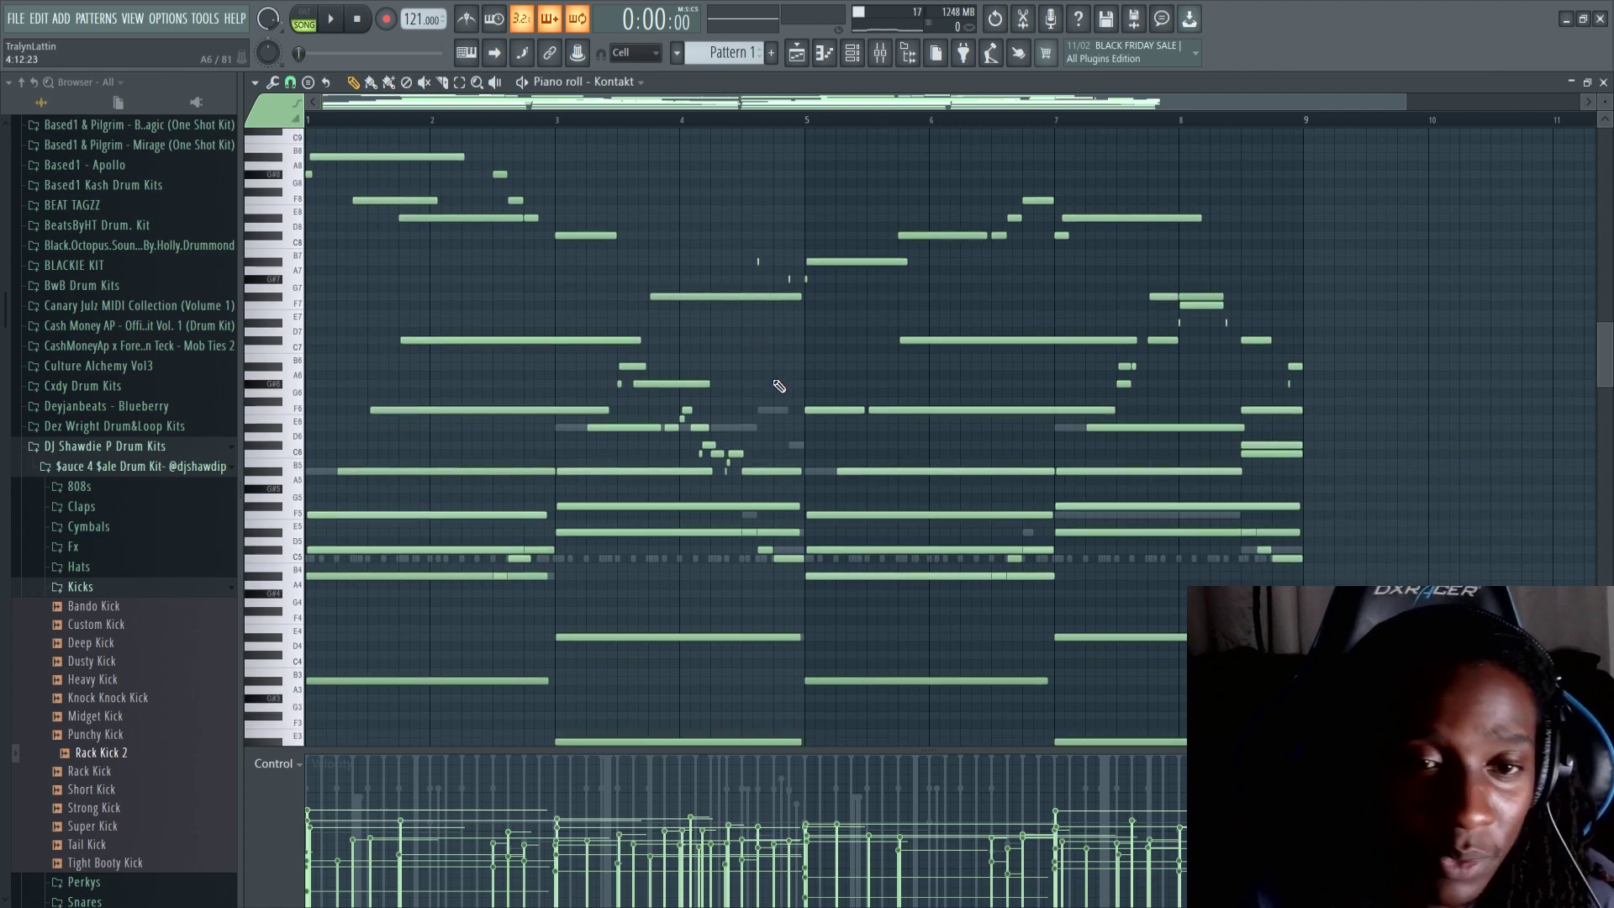
pyautogui.click(855, 59)
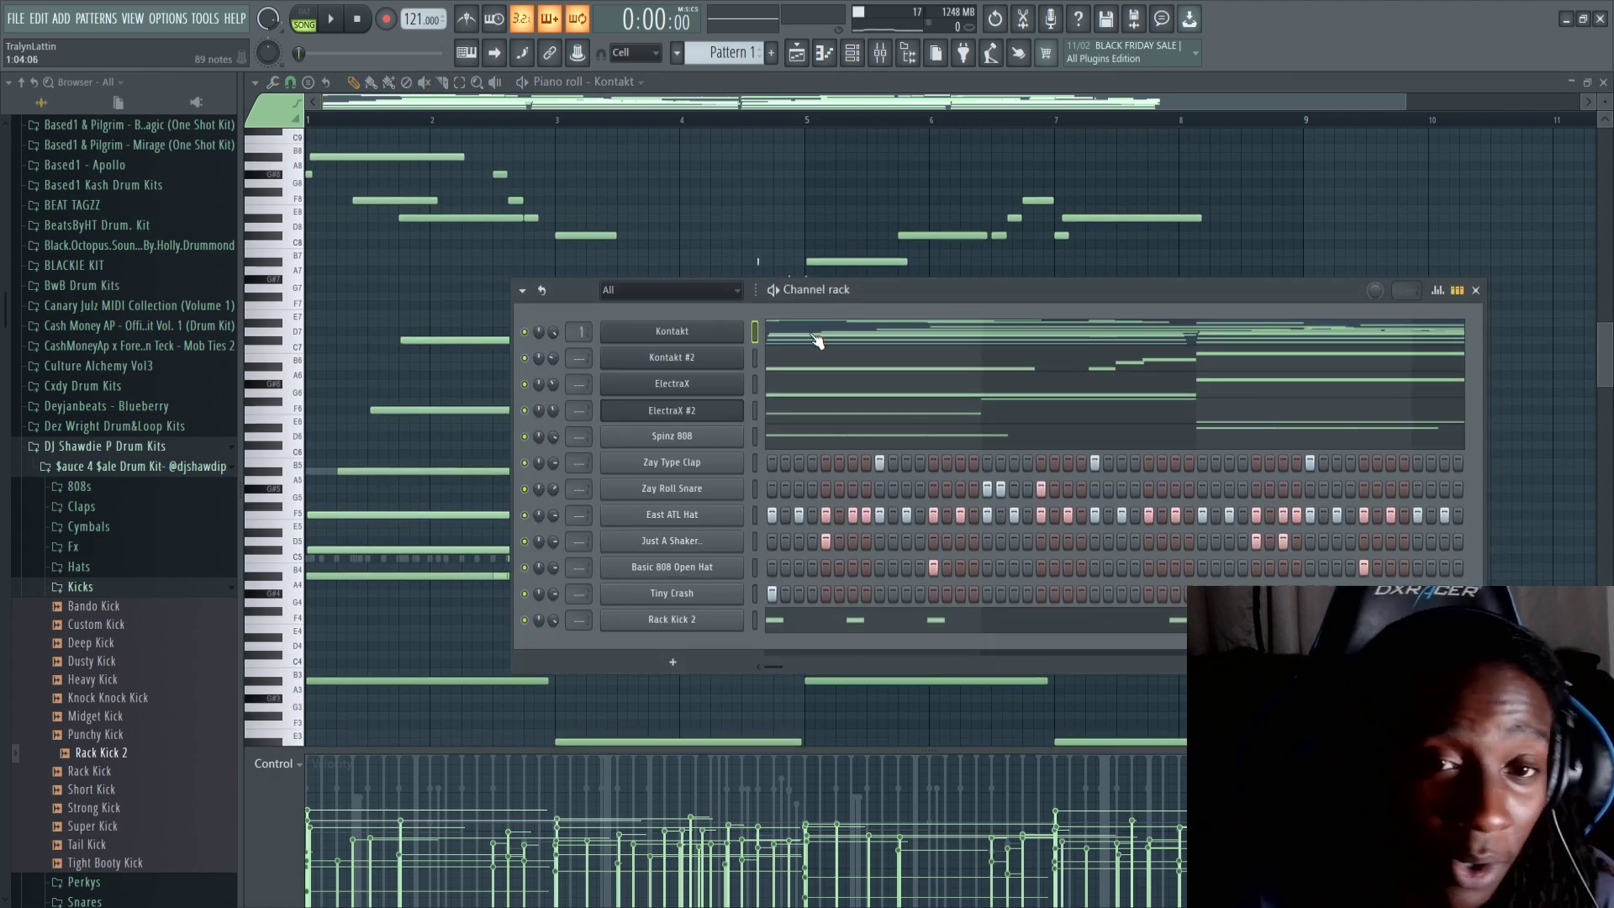